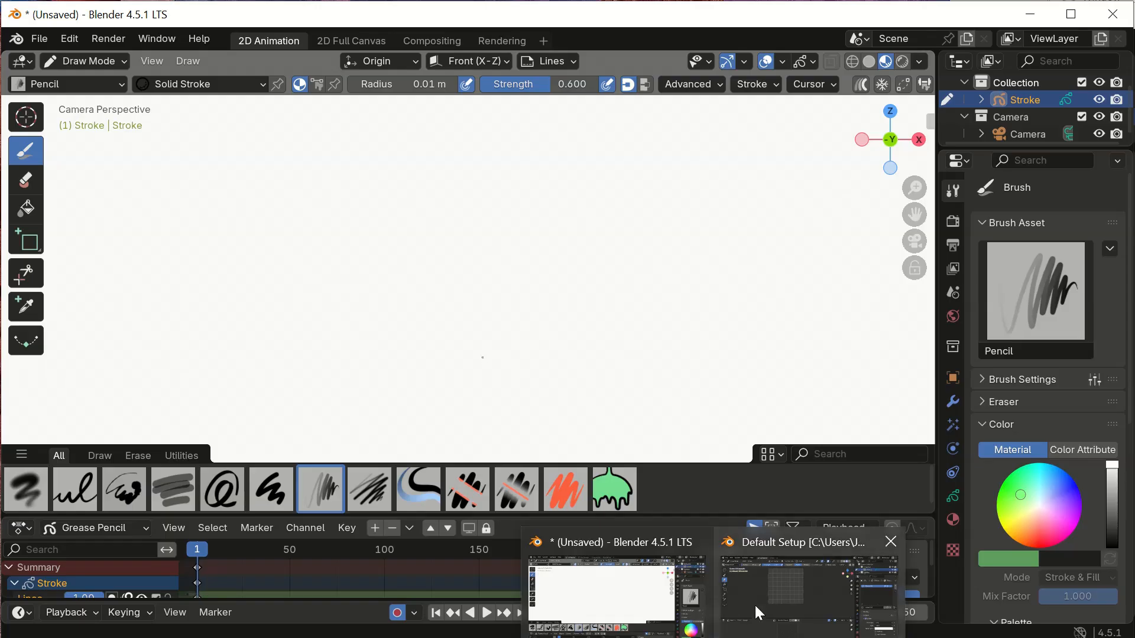
Step: Switch to the Default Setup file and draw a single dot on the grid with the Pencil brush at 0.7 m radius
{"action": "left_click", "coordinate": [759, 613]}
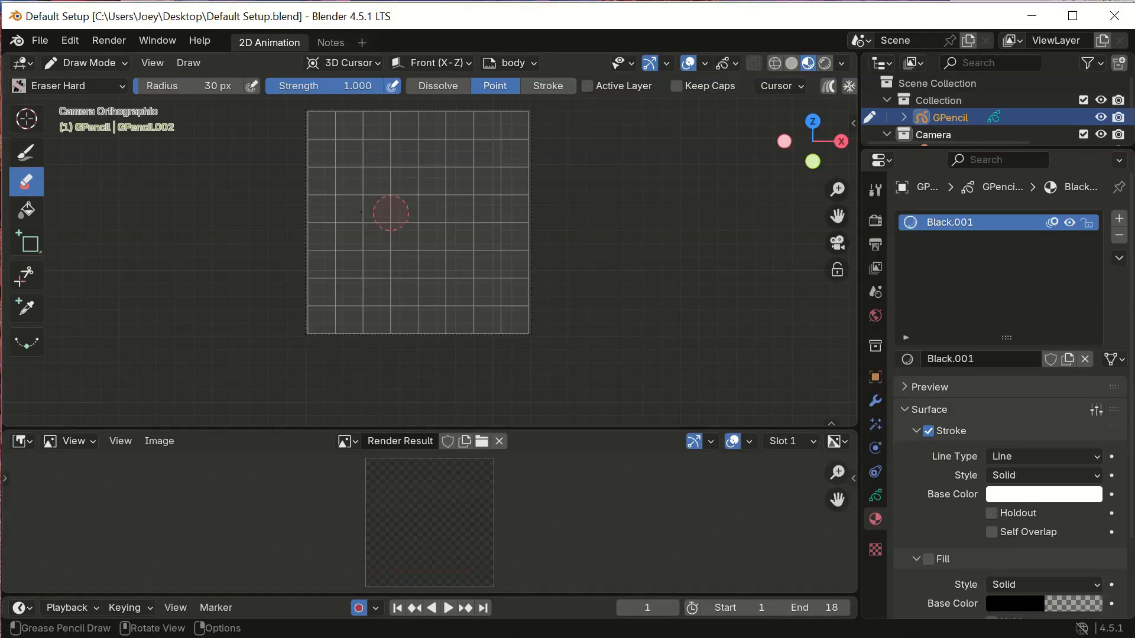
{"action": "left_click", "coordinate": [32, 167]}
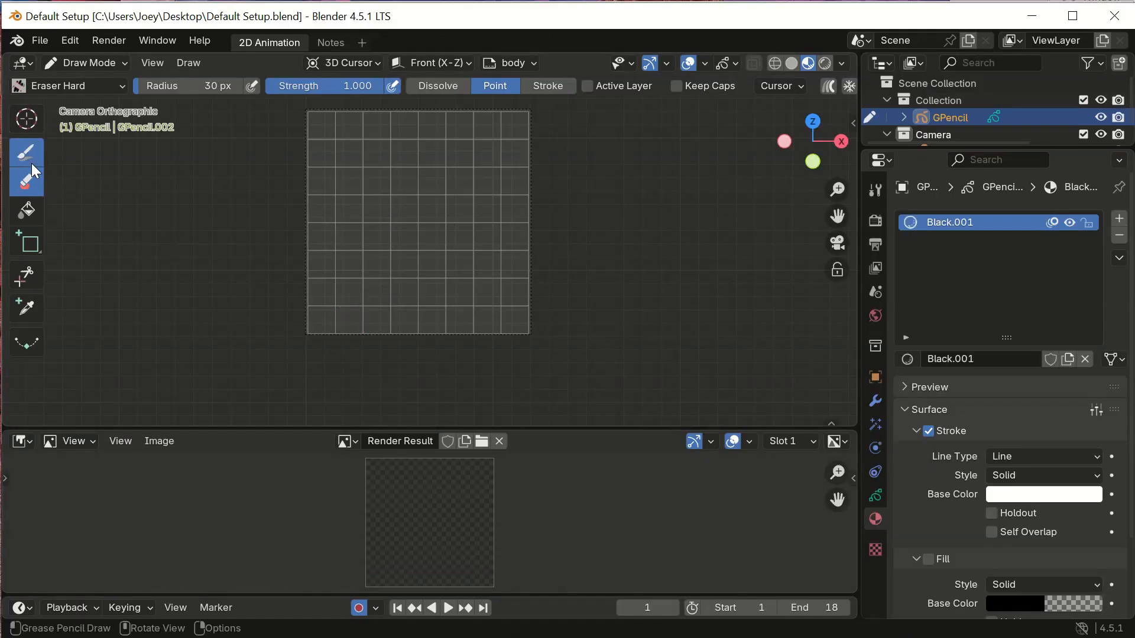
{"action": "left_click_drag", "start_coordinate": [426, 87], "coordinate": [428, 90]}
{"action": "type", "text": "0.7"}
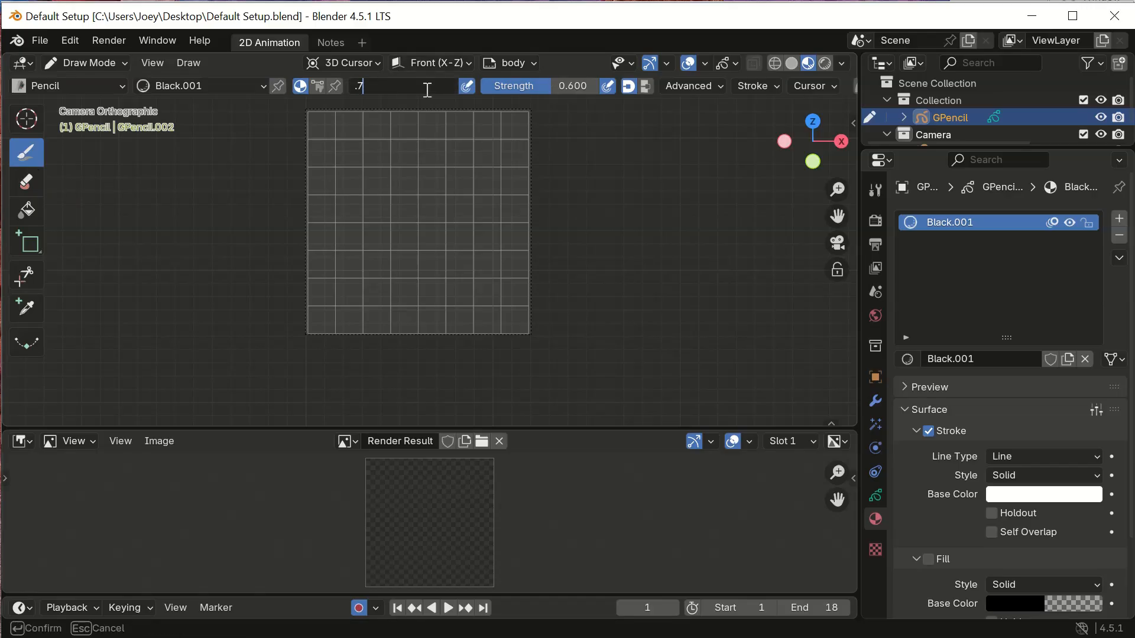
{"action": "key", "text": "Return"}
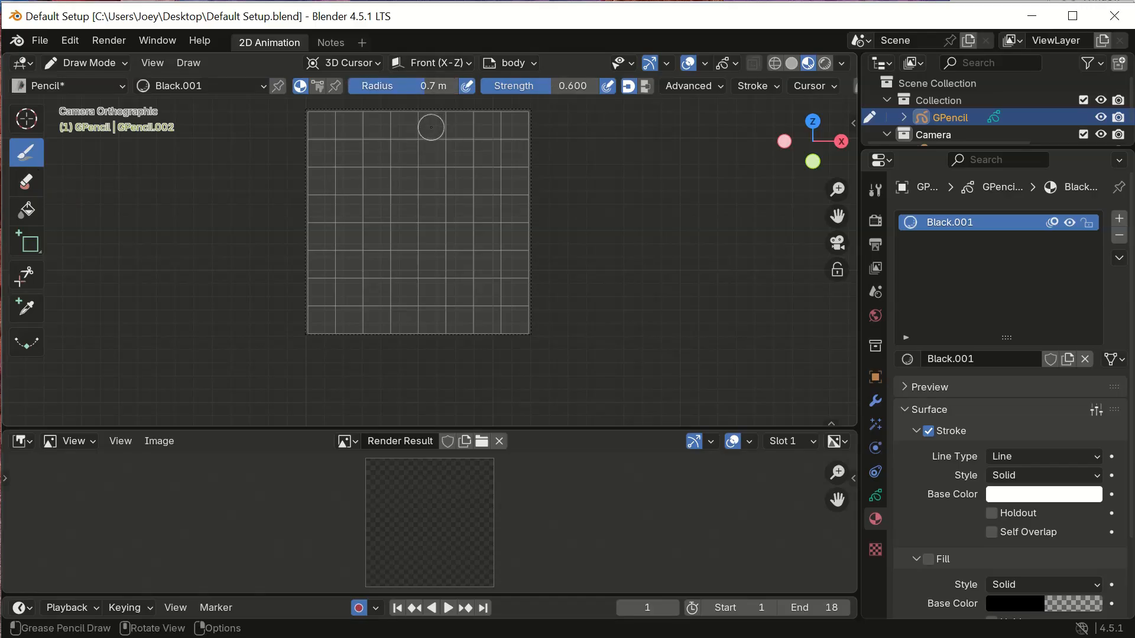
{"action": "left_click", "coordinate": [404, 208]}
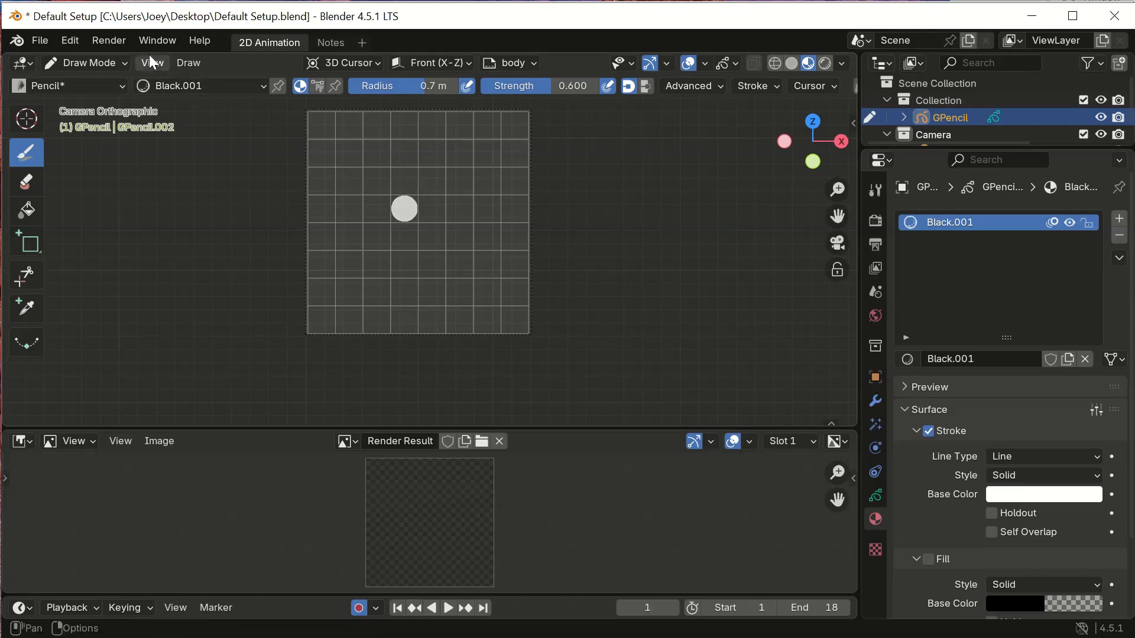
Step: Render the scene's animation, open the output format settings and examine the pixelated dot in the render result
{"action": "left_click", "coordinate": [108, 41]}
{"action": "left_click", "coordinate": [129, 76]}
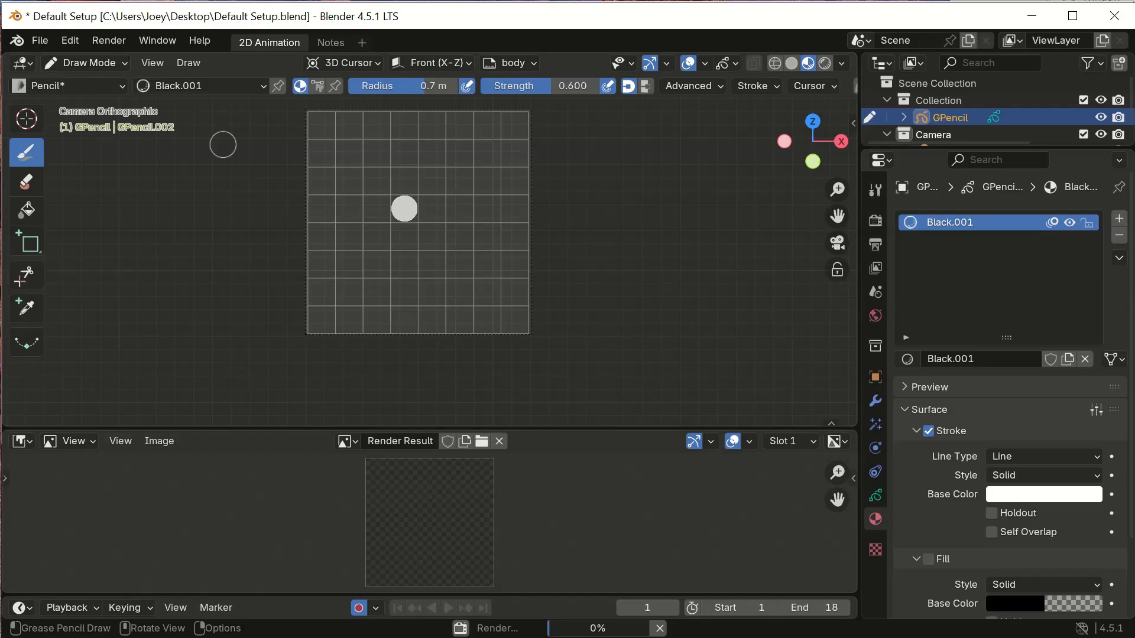
{"action": "left_click", "coordinate": [112, 42]}
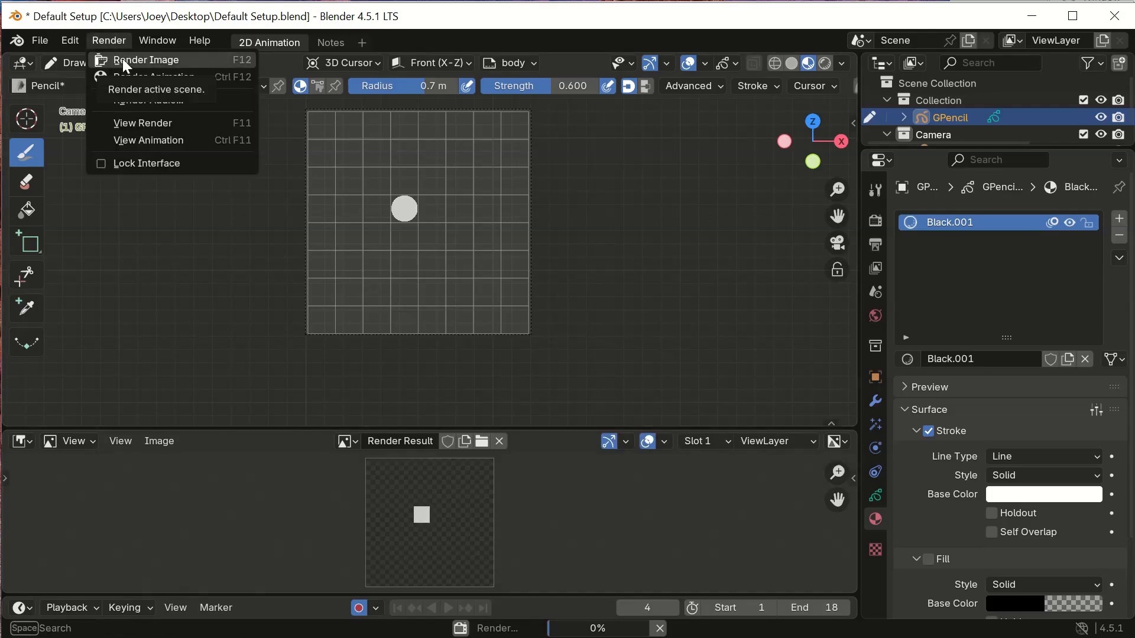
{"action": "left_click", "coordinate": [122, 59]}
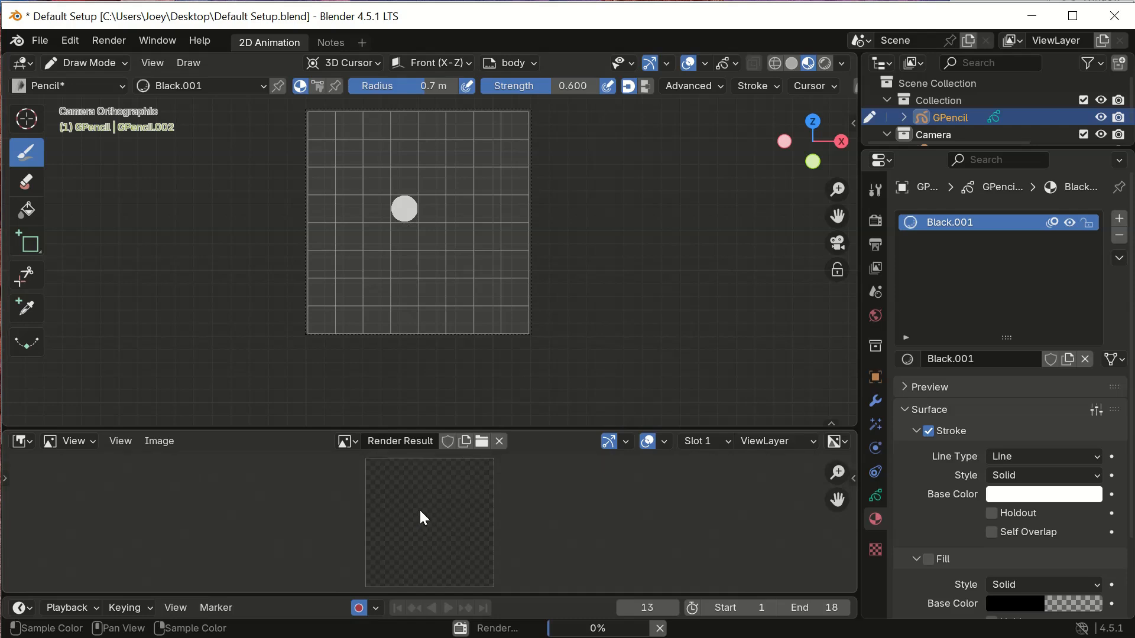
{"action": "left_click", "coordinate": [875, 243]}
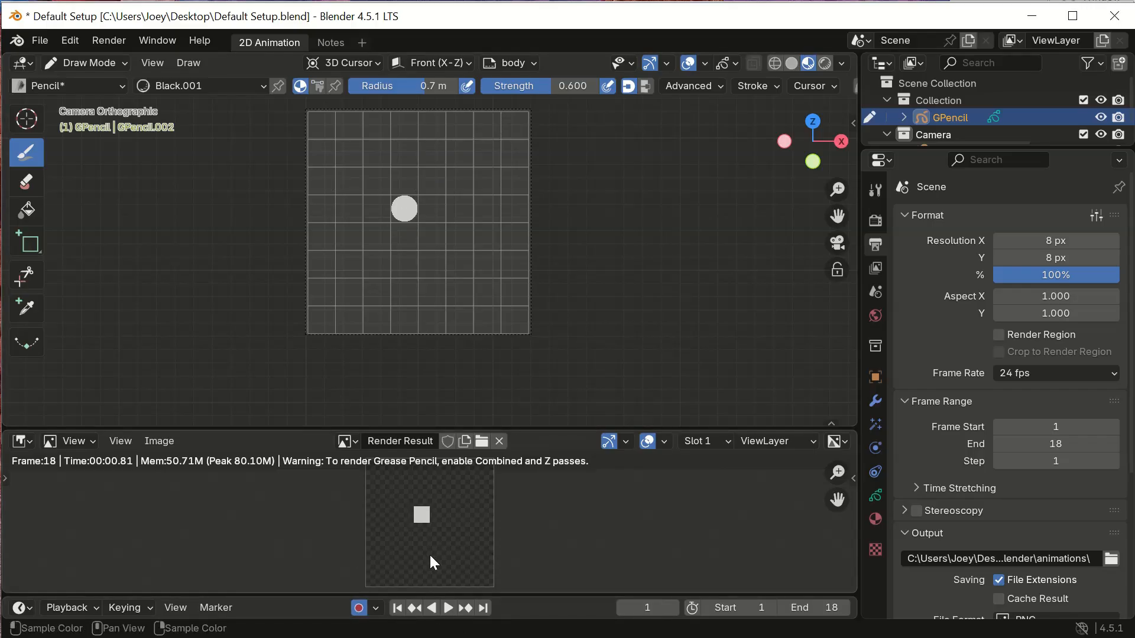
{"action": "scroll", "coordinate": [430, 556], "scroll_direction": "down", "scroll_amount": 2}
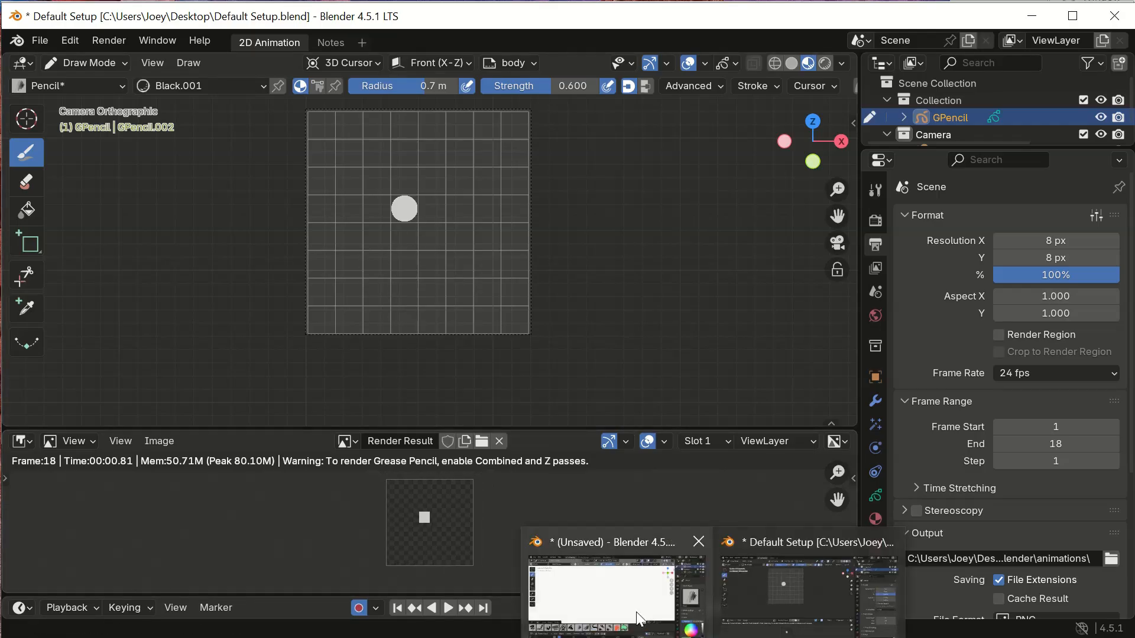
Step: Return to the unsaved Blender file, draw a trial pencil stroke on the white canvas and undo it
{"action": "left_click", "coordinate": [636, 597]}
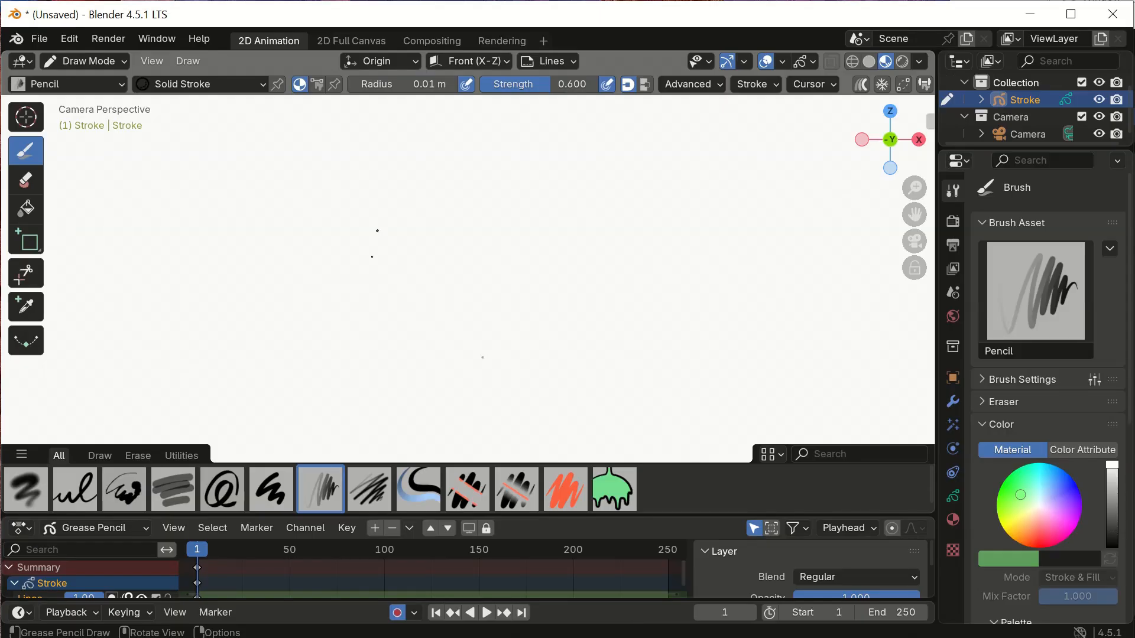
{"action": "left_click_drag", "start_coordinate": [377, 231], "coordinate": [545, 467]}
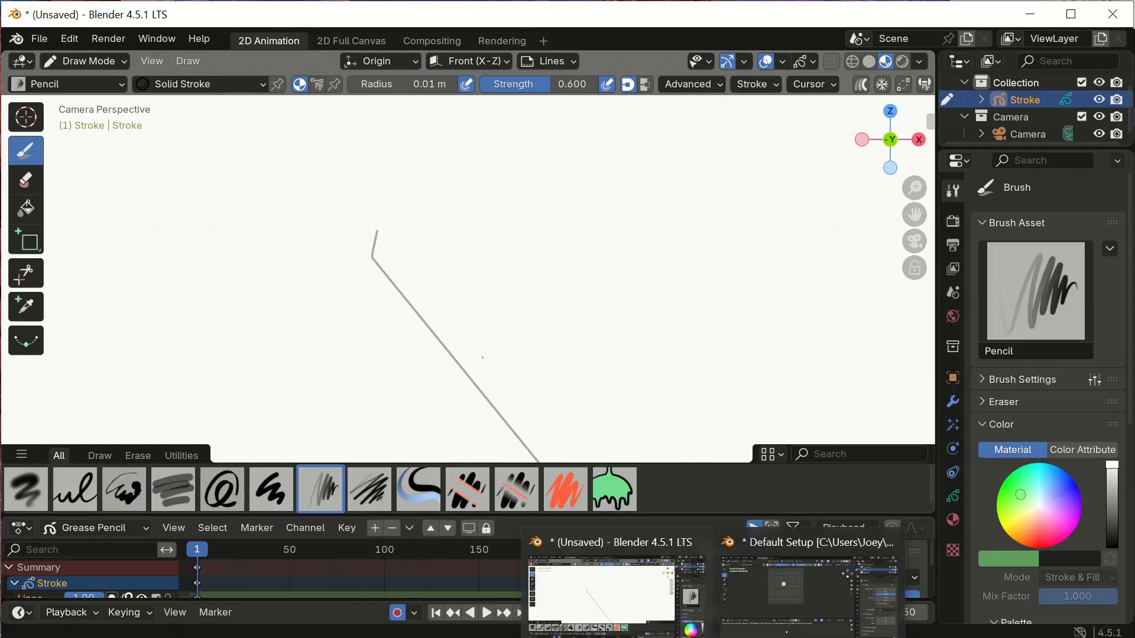
{"action": "left_click", "coordinate": [758, 584]}
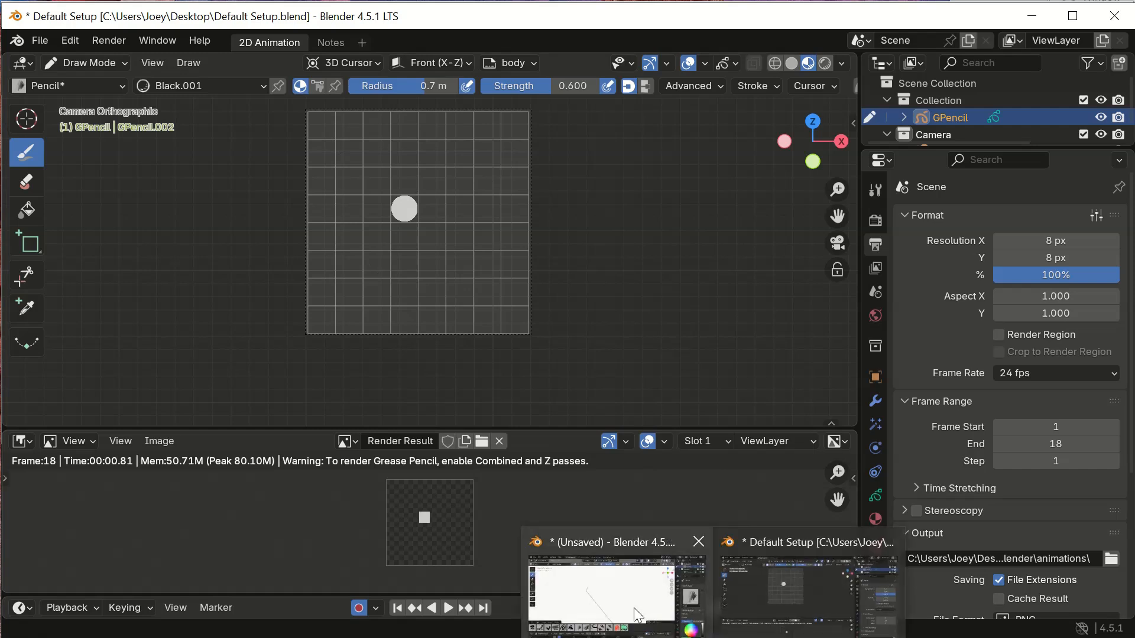
{"action": "left_click", "coordinate": [634, 608]}
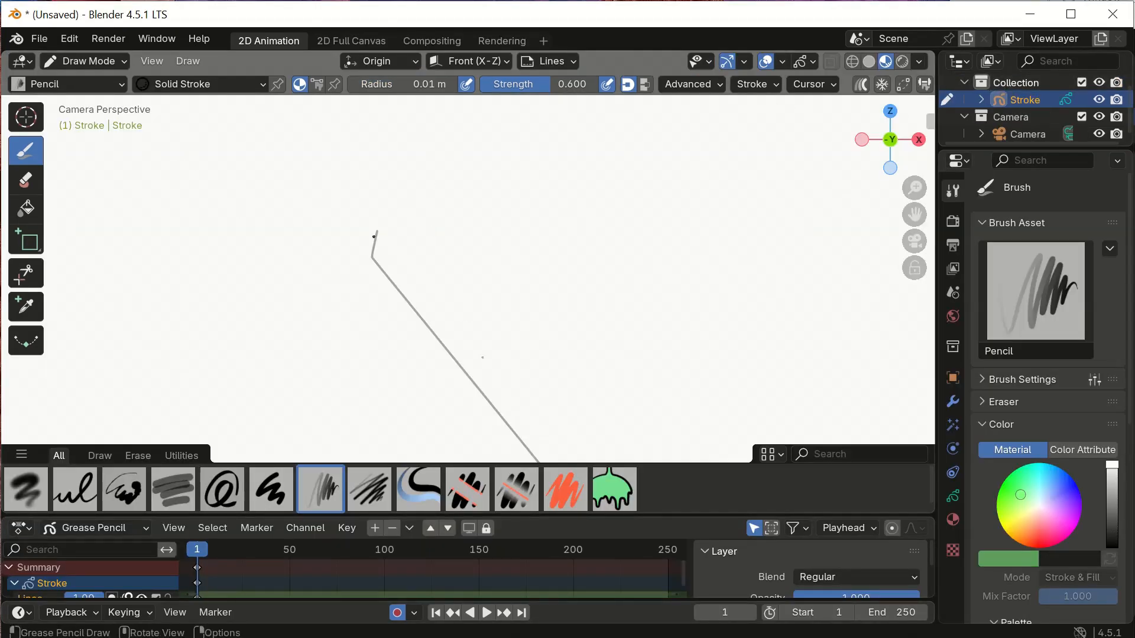
{"action": "key", "text": "ctrl+z"}
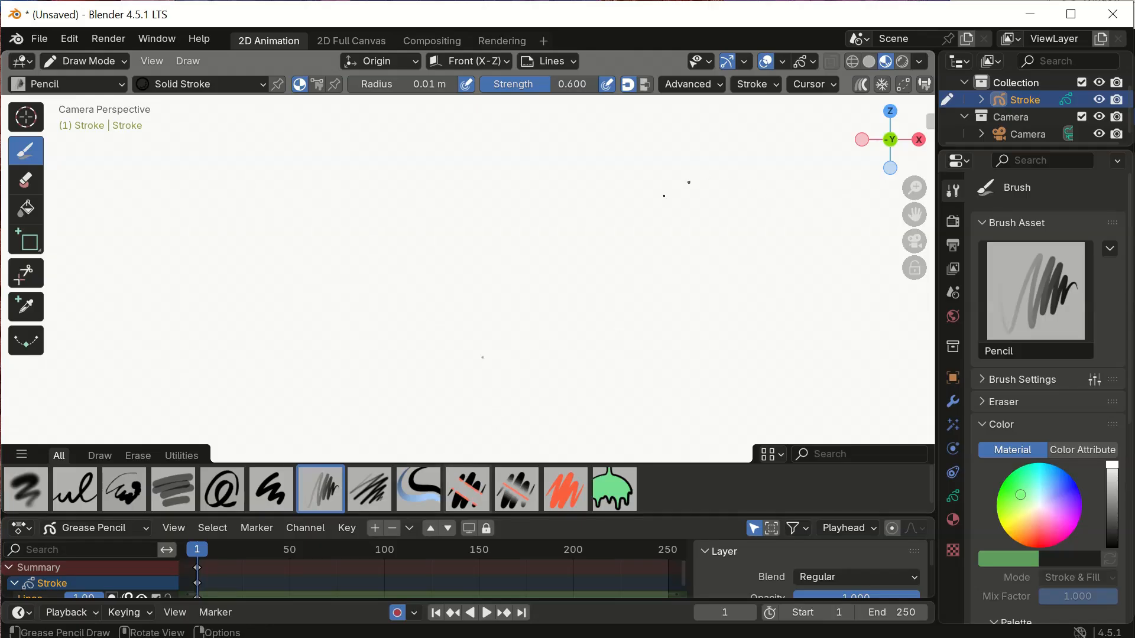
Step: Enable the transparent film background in the scene's render settings
{"action": "left_click", "coordinate": [952, 224]}
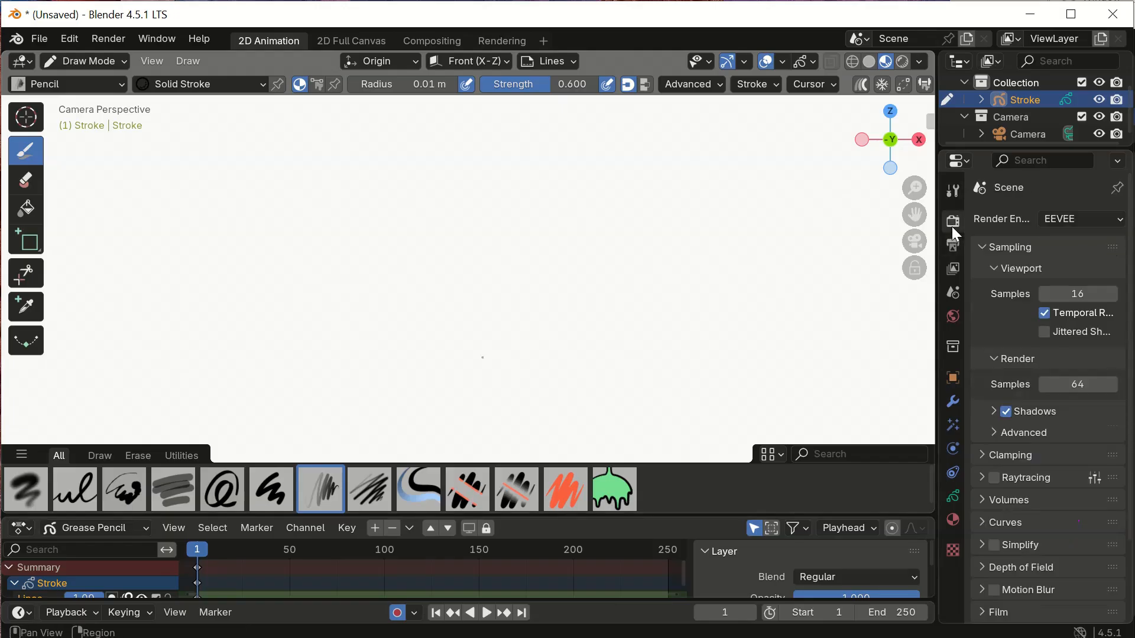
{"action": "scroll", "coordinate": [998, 552], "scroll_direction": "down", "scroll_amount": 2}
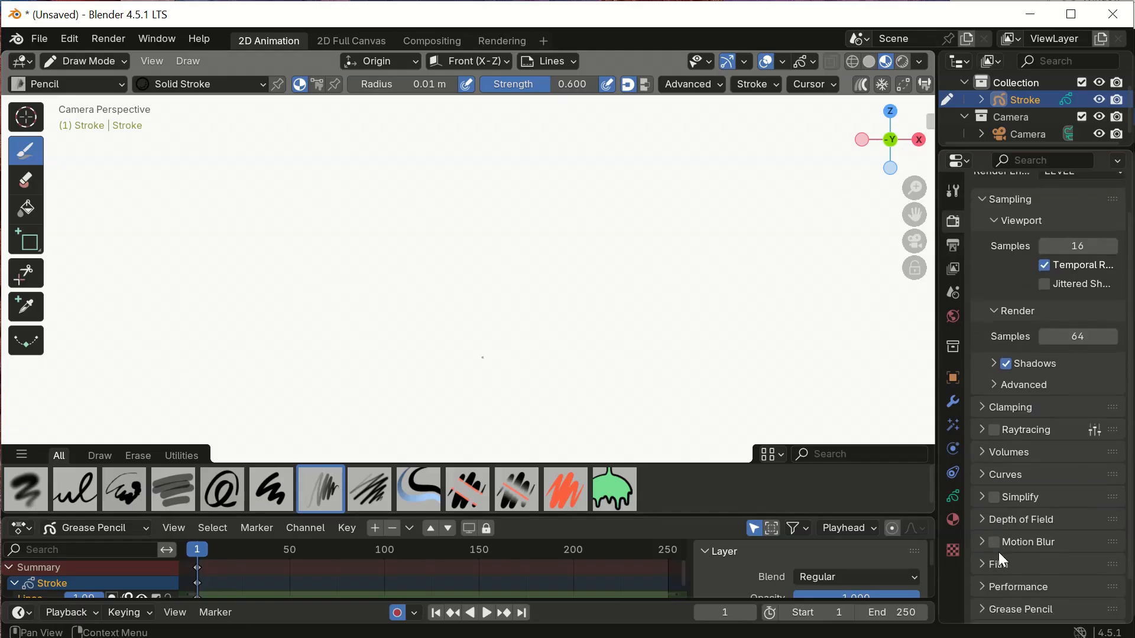
{"action": "left_click", "coordinate": [980, 565]}
{"action": "scroll", "coordinate": [981, 564], "scroll_direction": "down", "scroll_amount": 3}
{"action": "scroll", "coordinate": [981, 564], "scroll_direction": "down", "scroll_amount": 1}
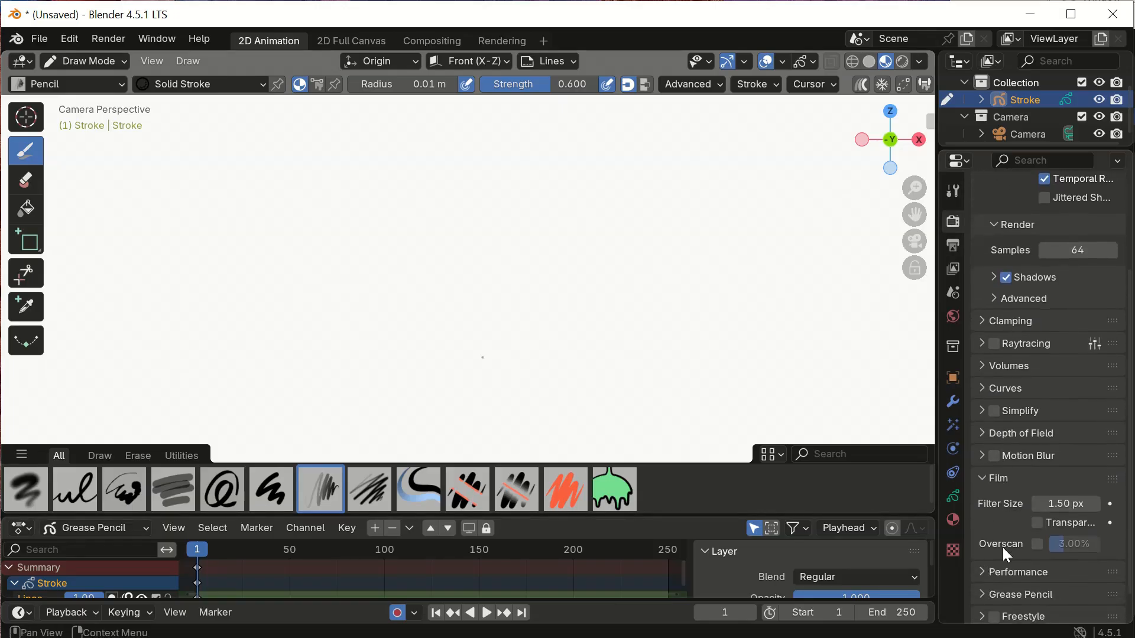
{"action": "left_click", "coordinate": [1038, 523]}
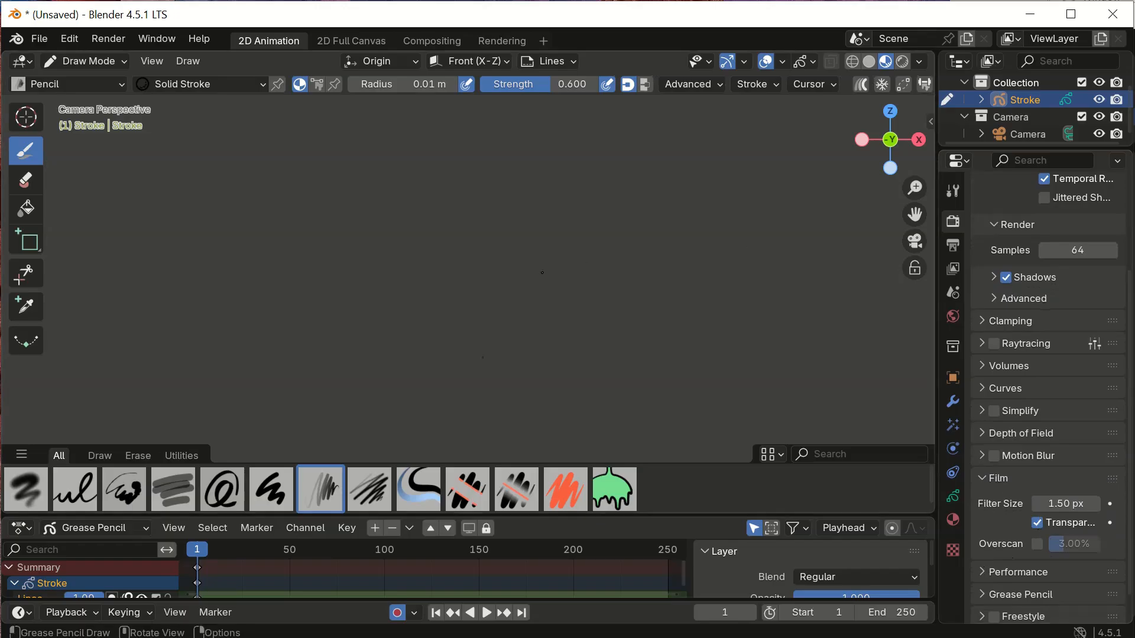
Step: Show the whole camera frame, select the Camera object and change from Draw Mode to Object Mode
{"action": "scroll", "coordinate": [542, 273], "scroll_direction": "down", "scroll_amount": 3}
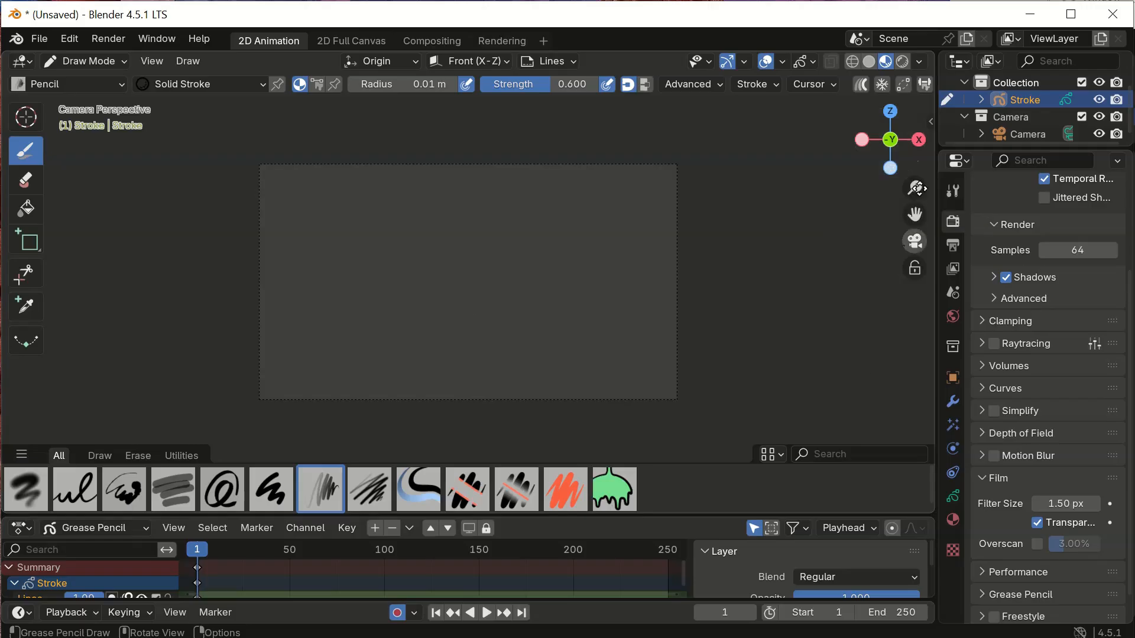
{"action": "left_click", "coordinate": [1021, 135]}
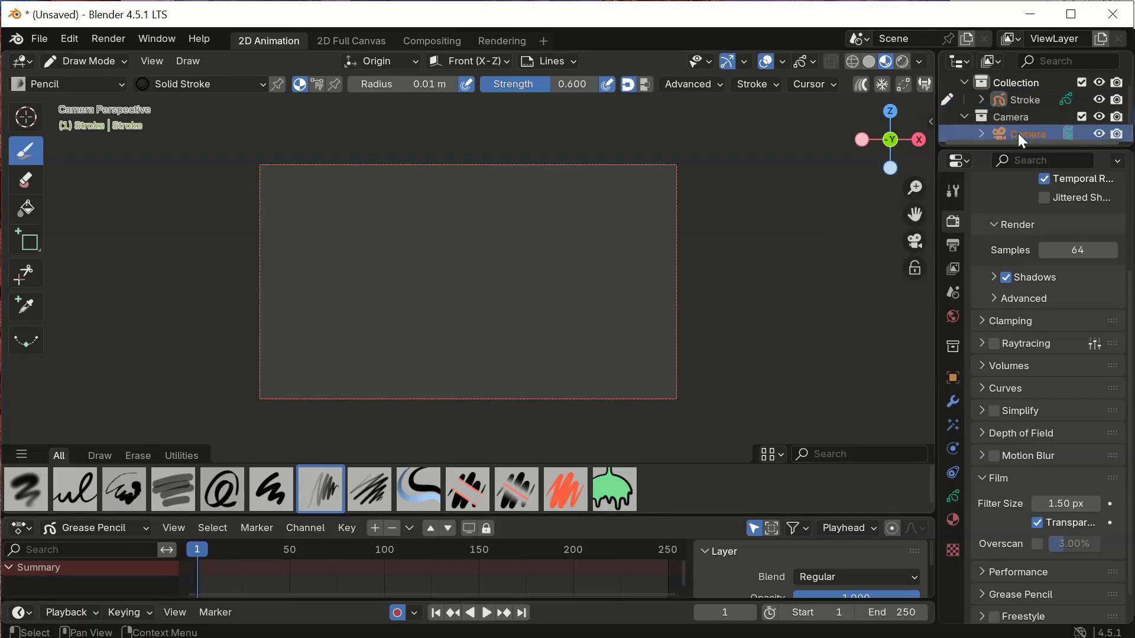
{"action": "left_click", "coordinate": [947, 378]}
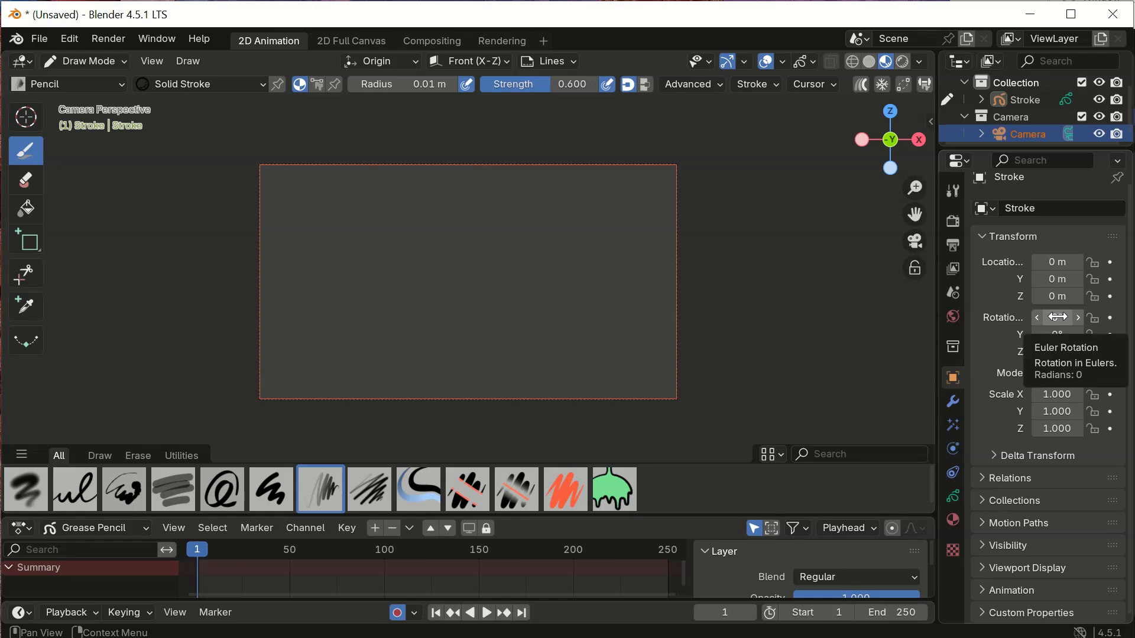
{"action": "left_click", "coordinate": [126, 55]}
{"action": "left_click", "coordinate": [97, 81]}
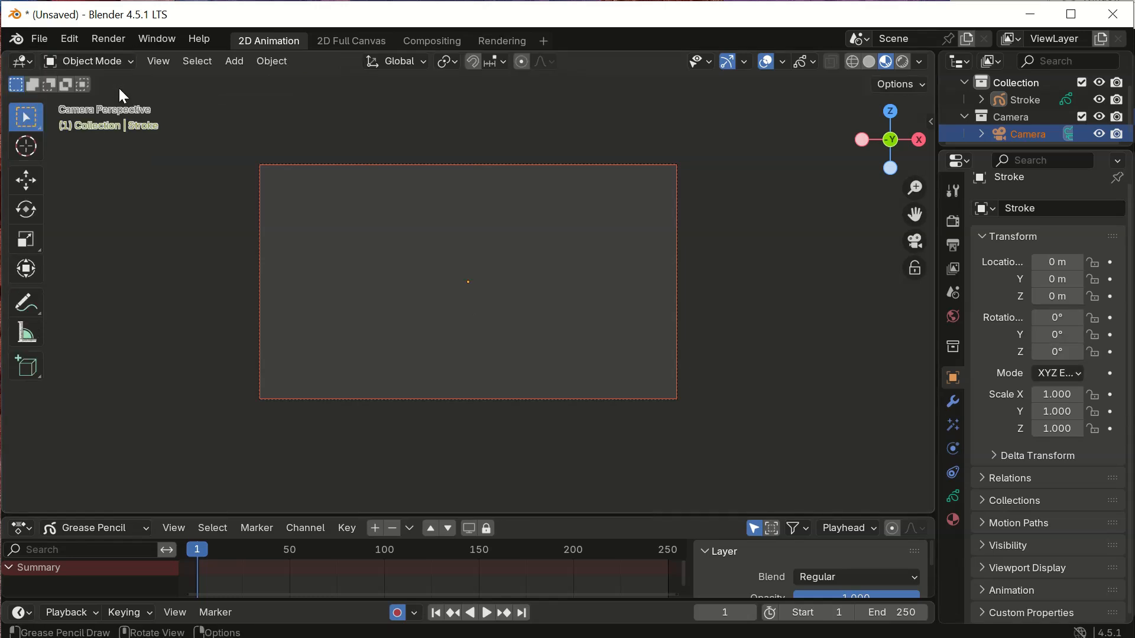
{"action": "left_click", "coordinate": [122, 62]}
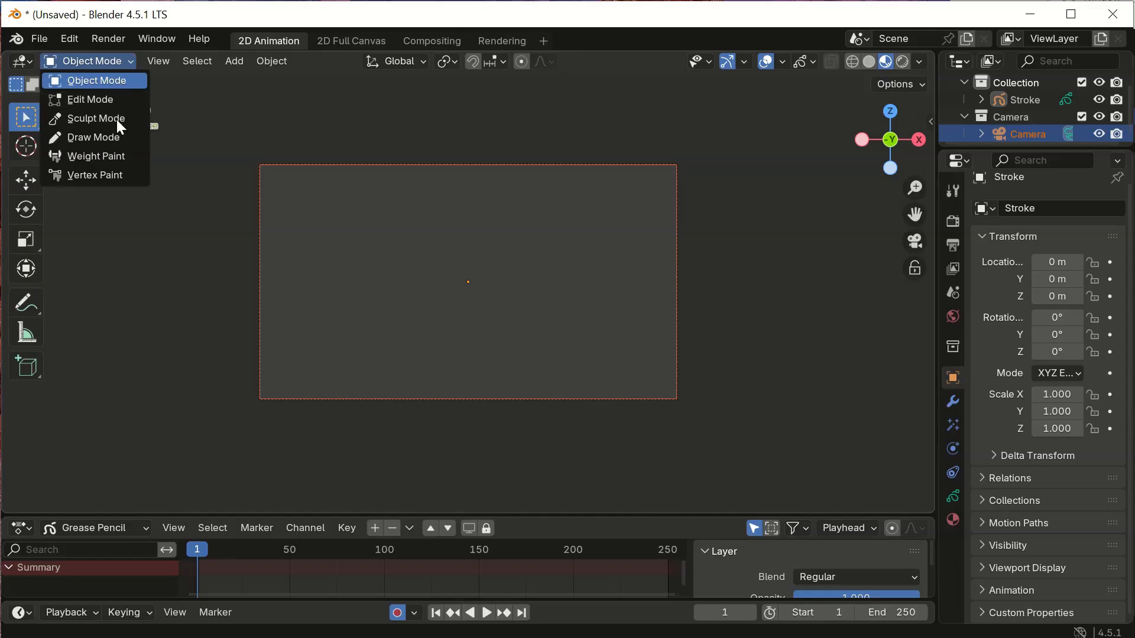
Step: Replace the Dope Sheet with an Image Editor and enlarge that area so the whole image grid fits
{"action": "left_click", "coordinate": [27, 529]}
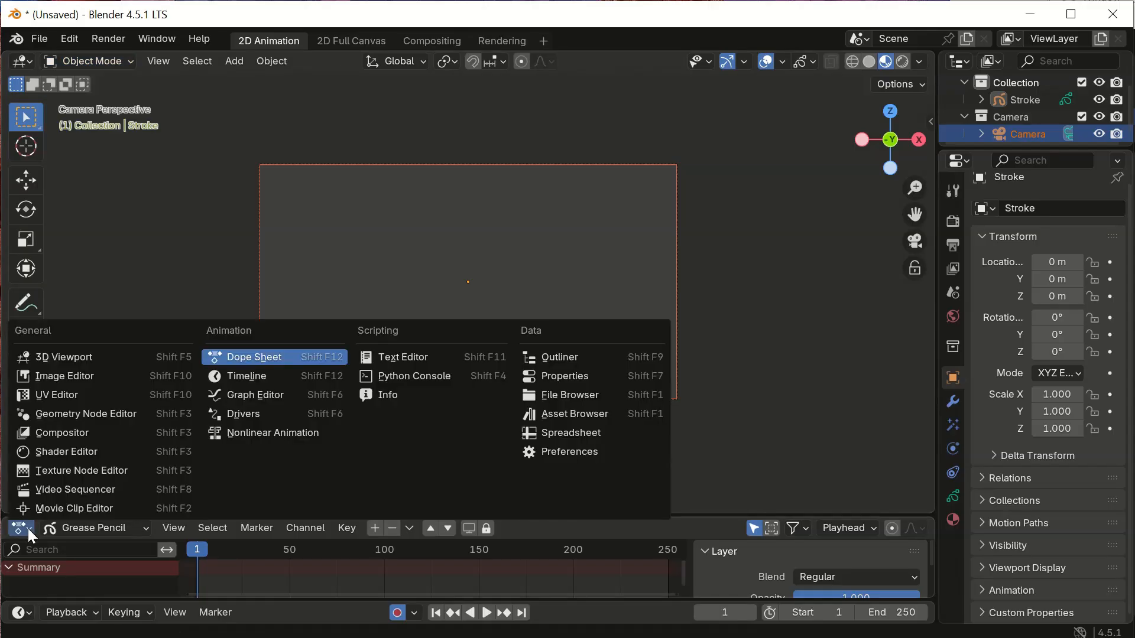
{"action": "left_click", "coordinate": [61, 377]}
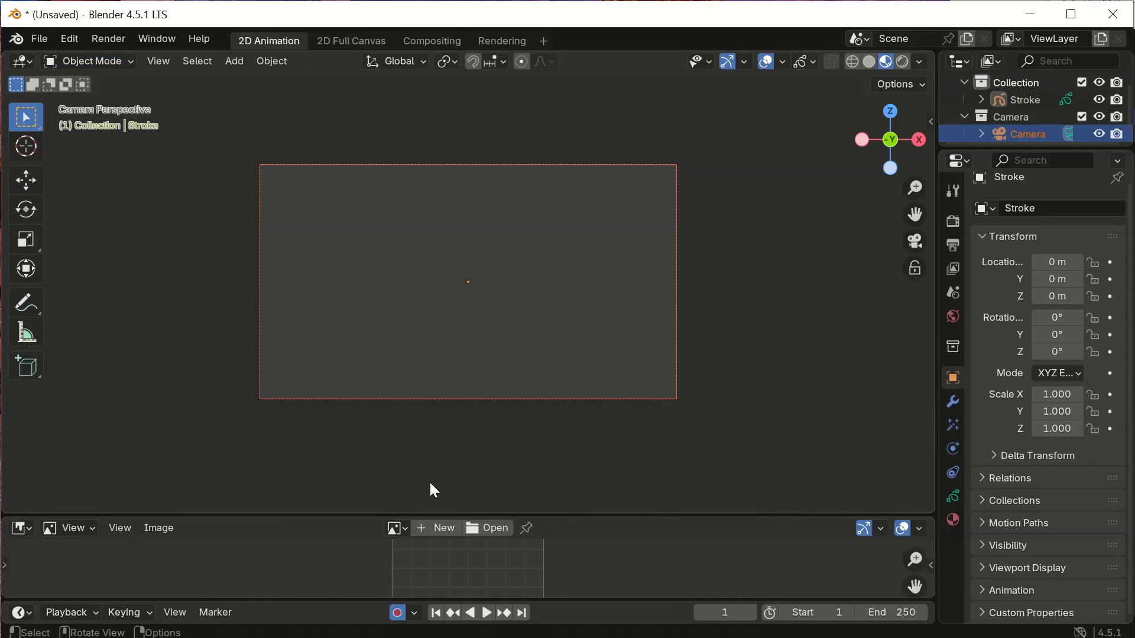
{"action": "left_click_drag", "start_coordinate": [471, 513], "coordinate": [479, 414]}
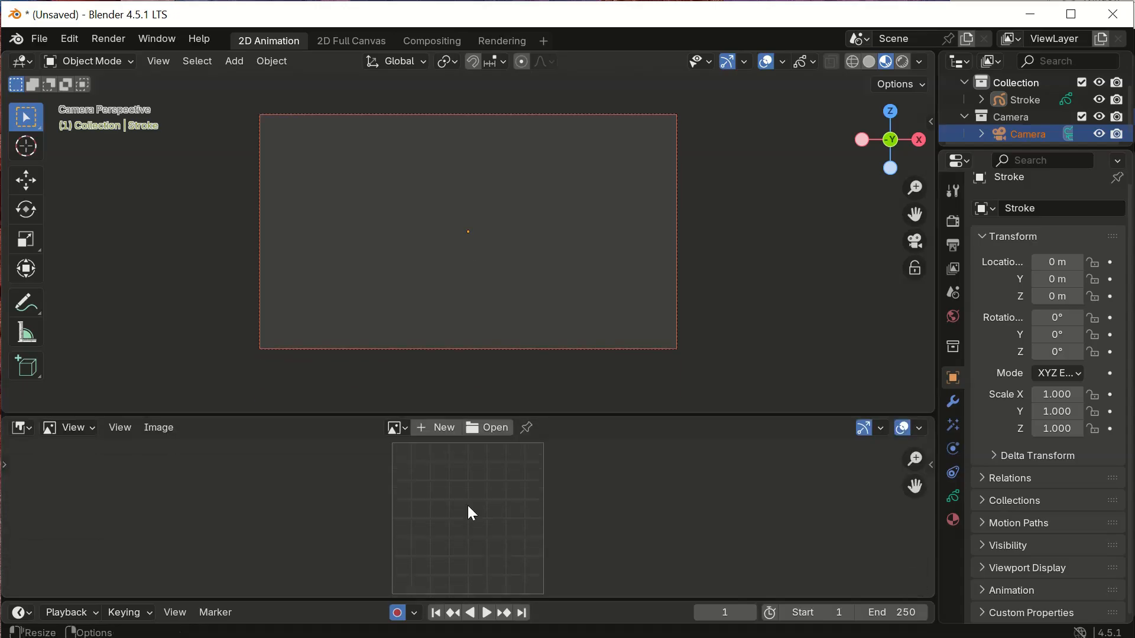
{"action": "scroll", "coordinate": [469, 517], "scroll_direction": "down", "scroll_amount": 1}
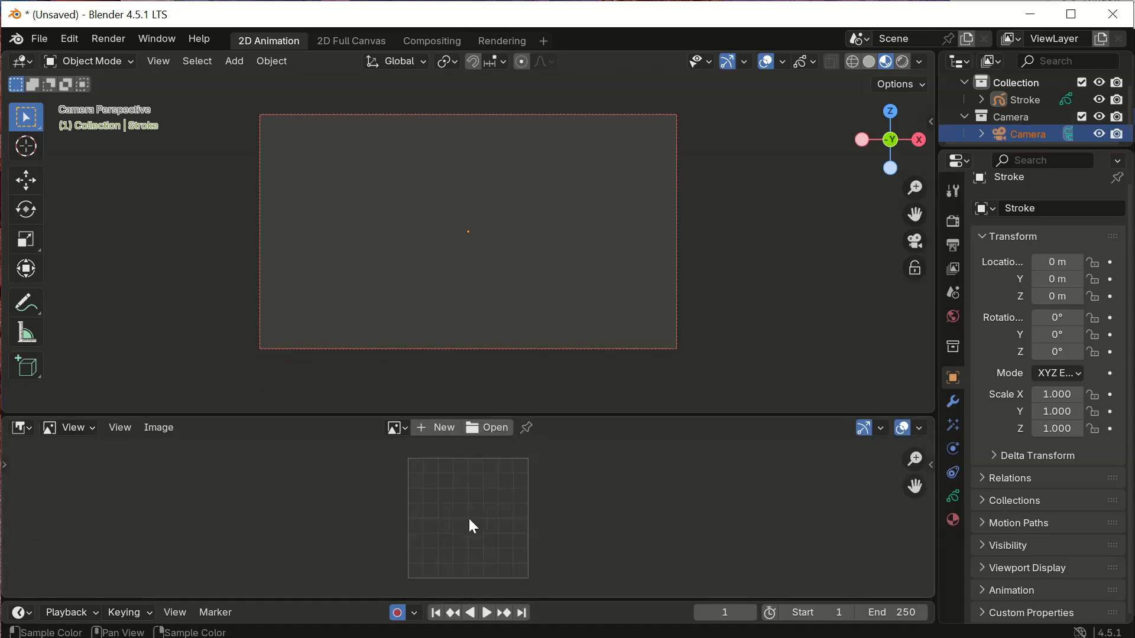
Step: Set the output resolution to 8 px by 8 px and fit the square camera frame in the viewport
{"action": "left_click", "coordinate": [956, 220]}
{"action": "left_click", "coordinate": [953, 244]}
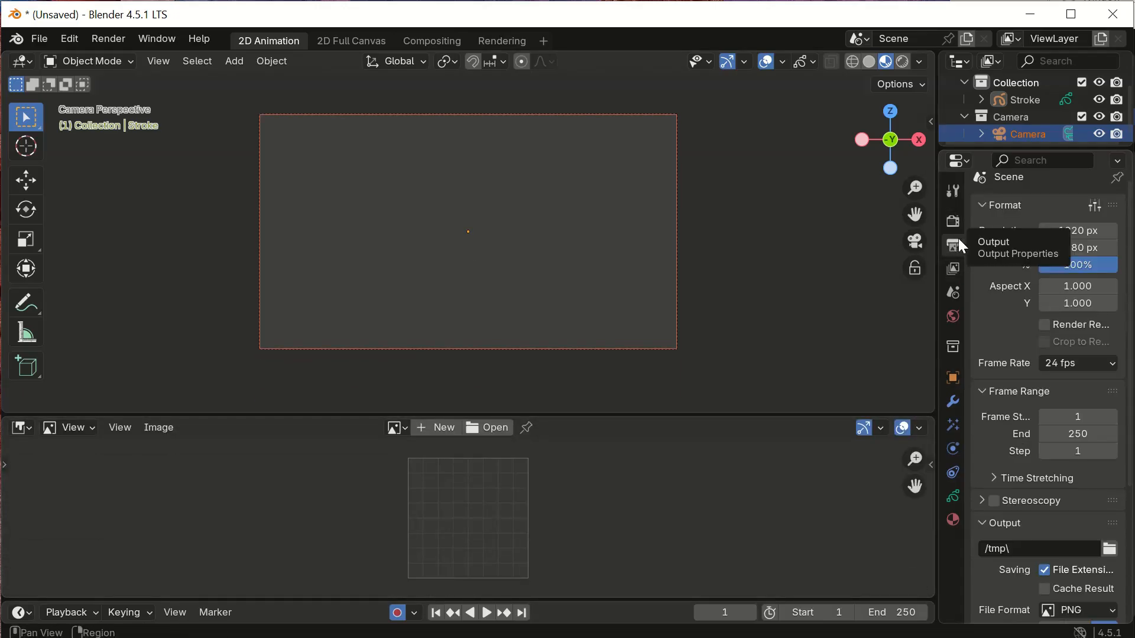
{"action": "left_click", "coordinate": [1080, 234]}
{"action": "type", "text": "8"}
{"action": "key", "text": "Tab"}
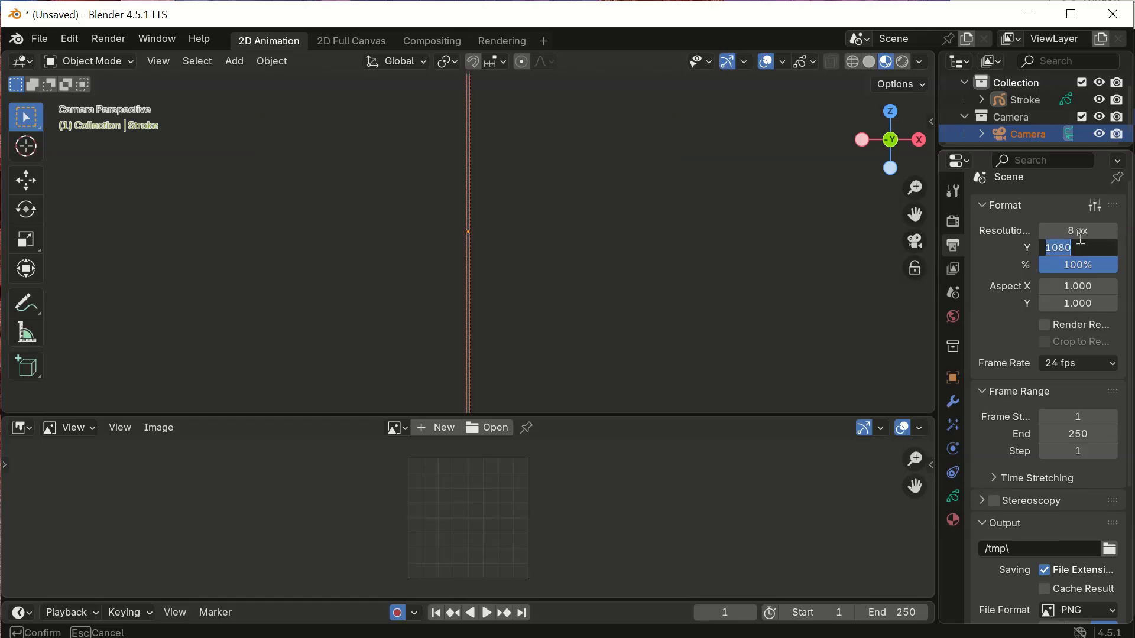
{"action": "type", "text": "8"}
{"action": "key", "text": "Tab"}
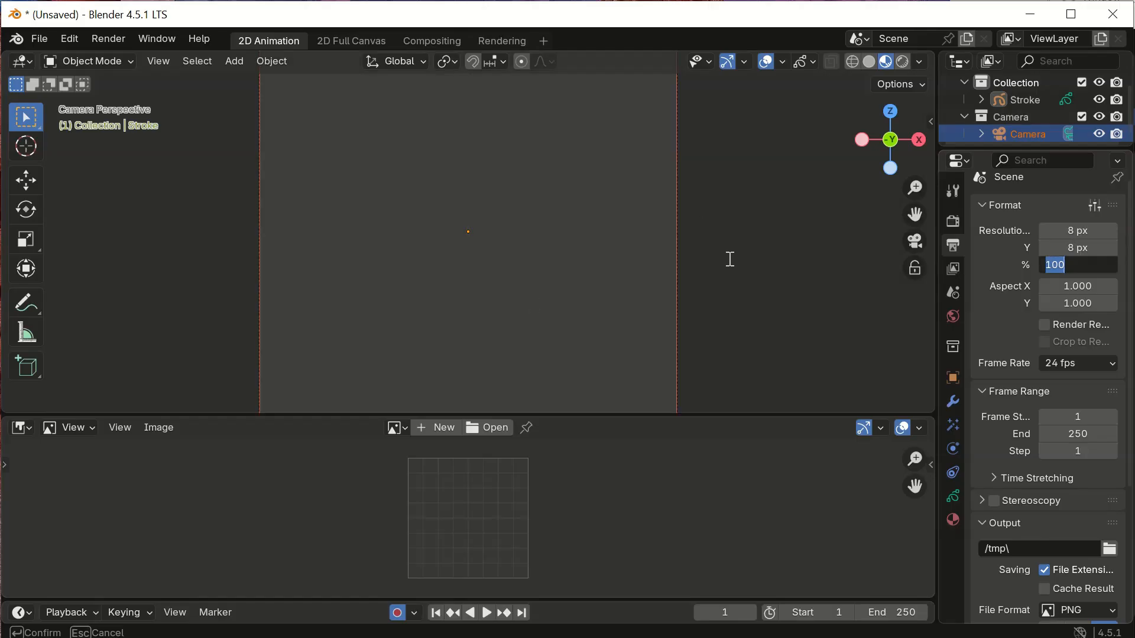
{"action": "left_click", "coordinate": [752, 241]}
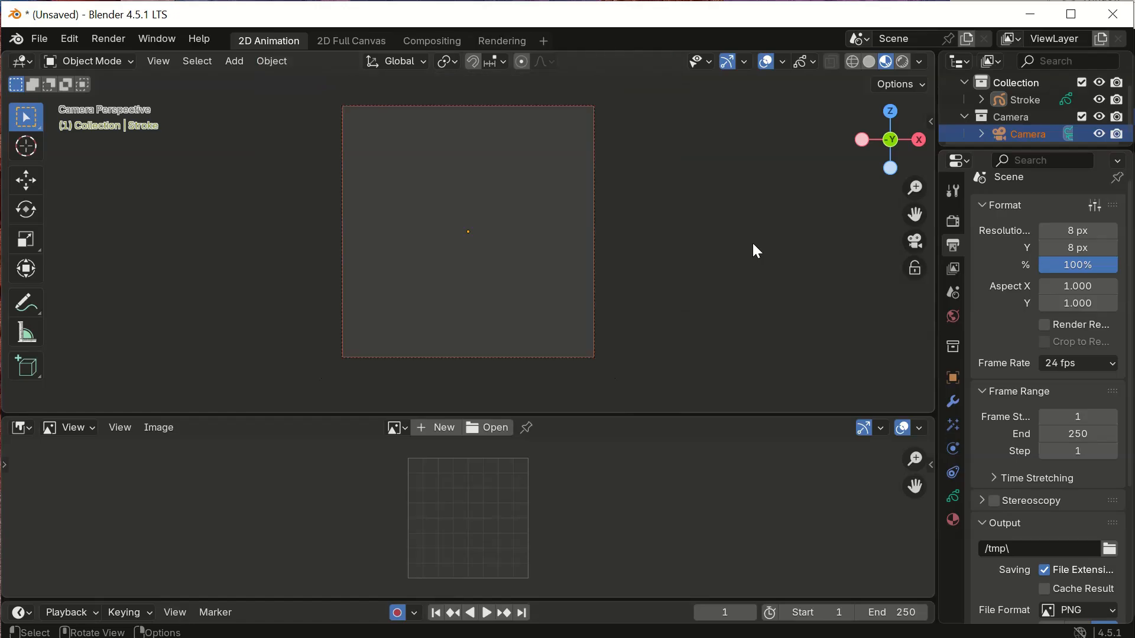
{"action": "scroll", "coordinate": [753, 245], "scroll_direction": "down", "scroll_amount": 1}
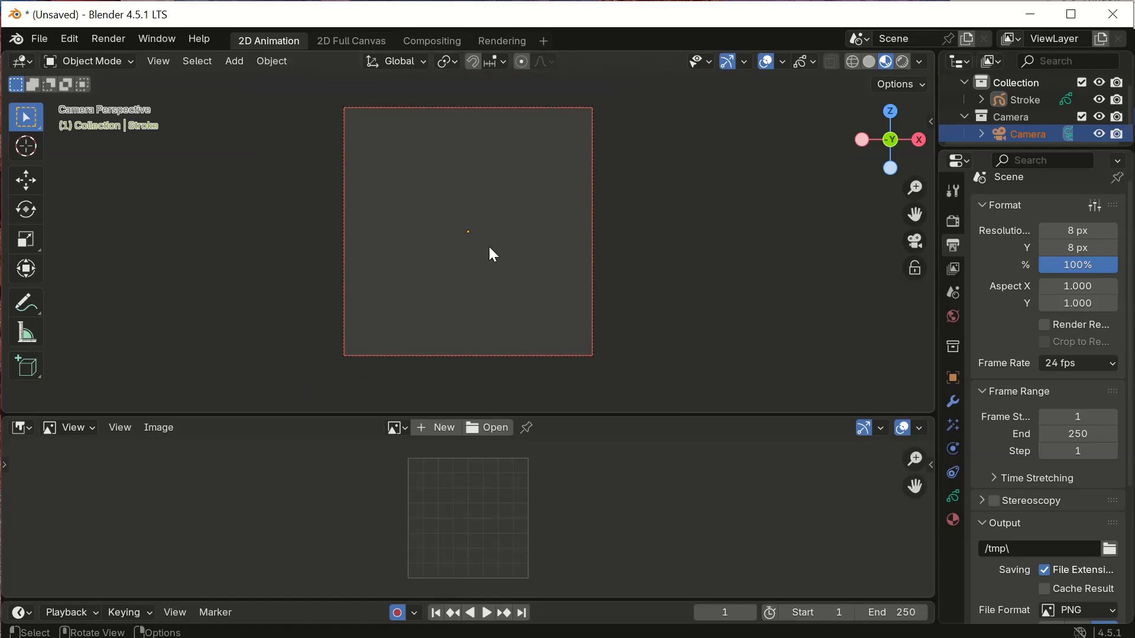
Step: Set the output resolution to 64 px in both X and Y
{"action": "left_click", "coordinate": [1079, 229]}
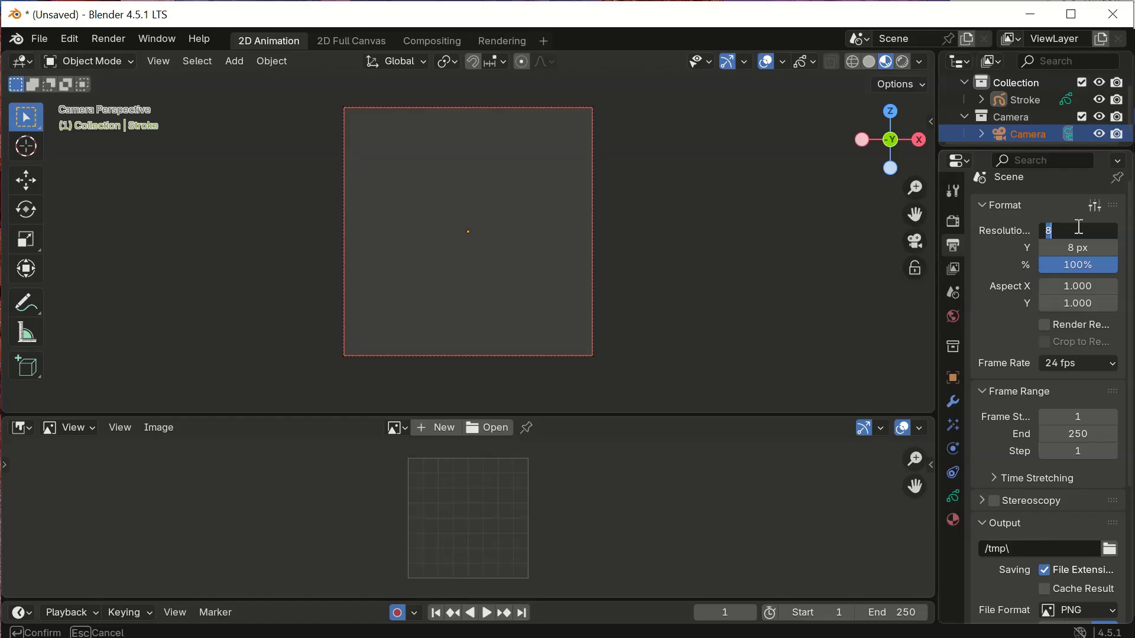
{"action": "type", "text": "64"}
{"action": "key", "text": "Tab"}
{"action": "type", "text": "64"}
{"action": "key", "text": "Tab"}
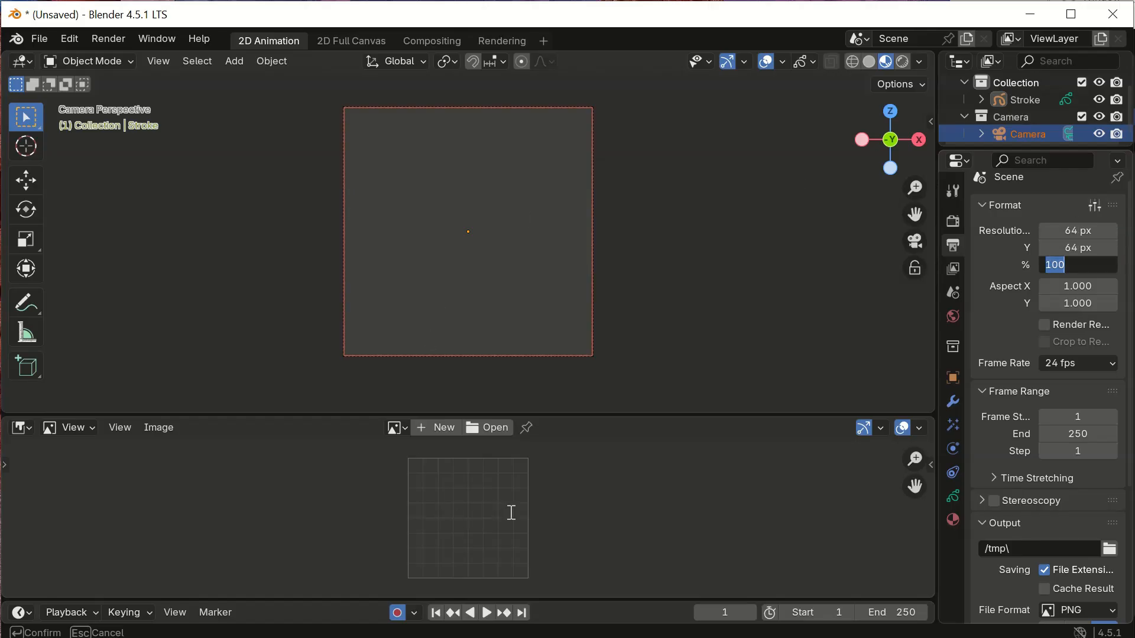
Step: Set the output resolution to 8 px in X and Y and render the image
{"action": "key", "text": "Return"}
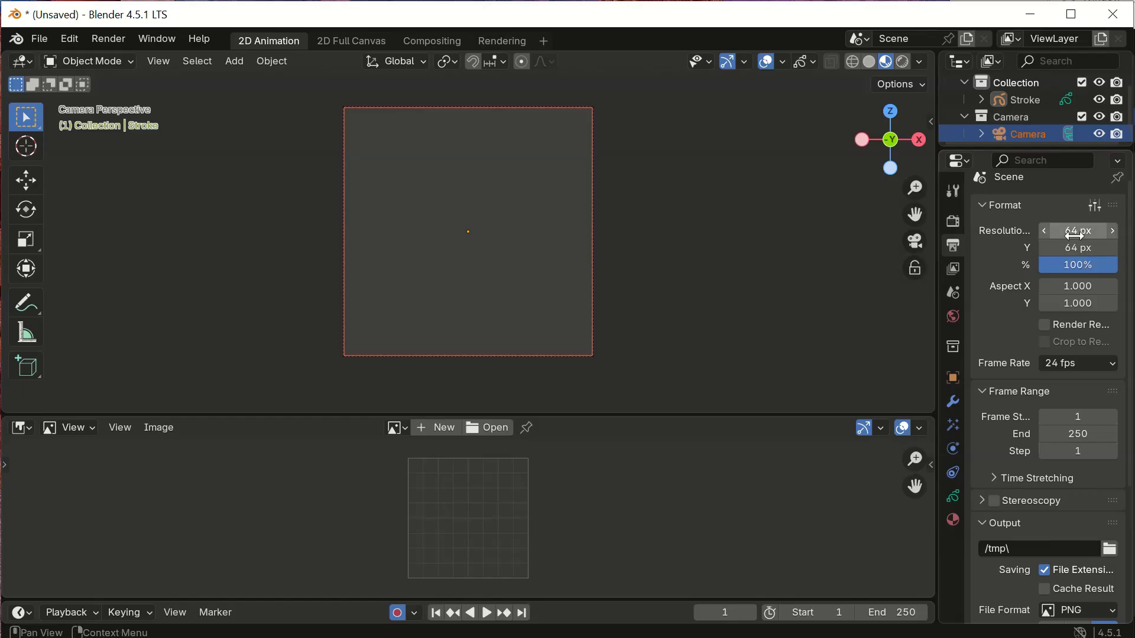
{"action": "left_click", "coordinate": [1076, 235]}
{"action": "type", "text": "8"}
{"action": "key", "text": "Tab"}
{"action": "type", "text": "8"}
{"action": "key", "text": "Tab"}
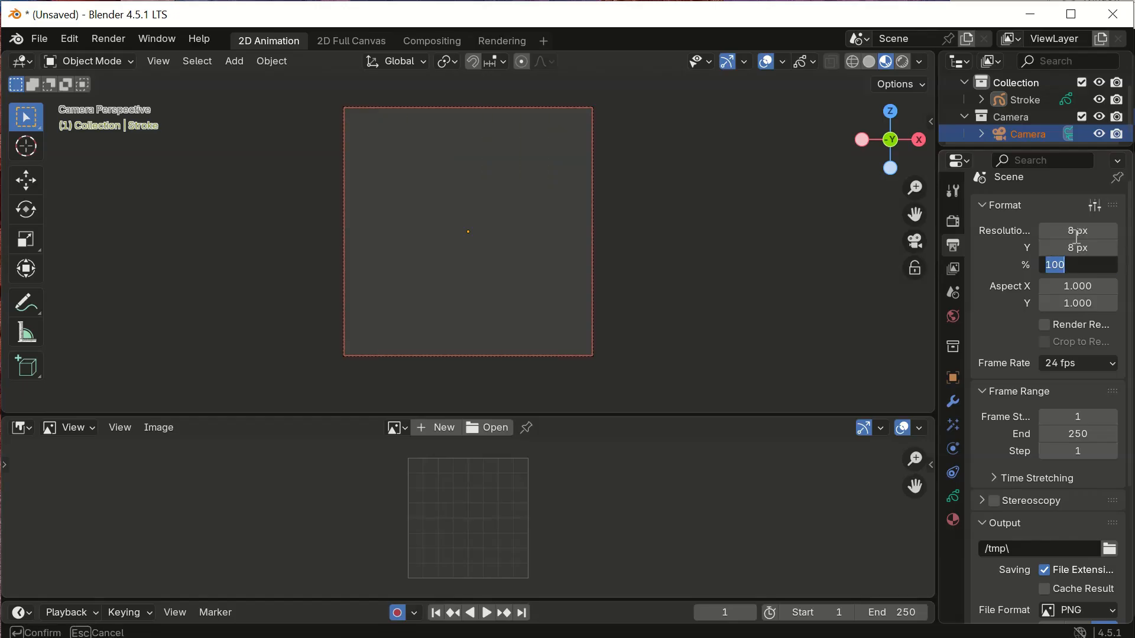
{"action": "left_click", "coordinate": [117, 50]}
{"action": "left_click", "coordinate": [105, 42]}
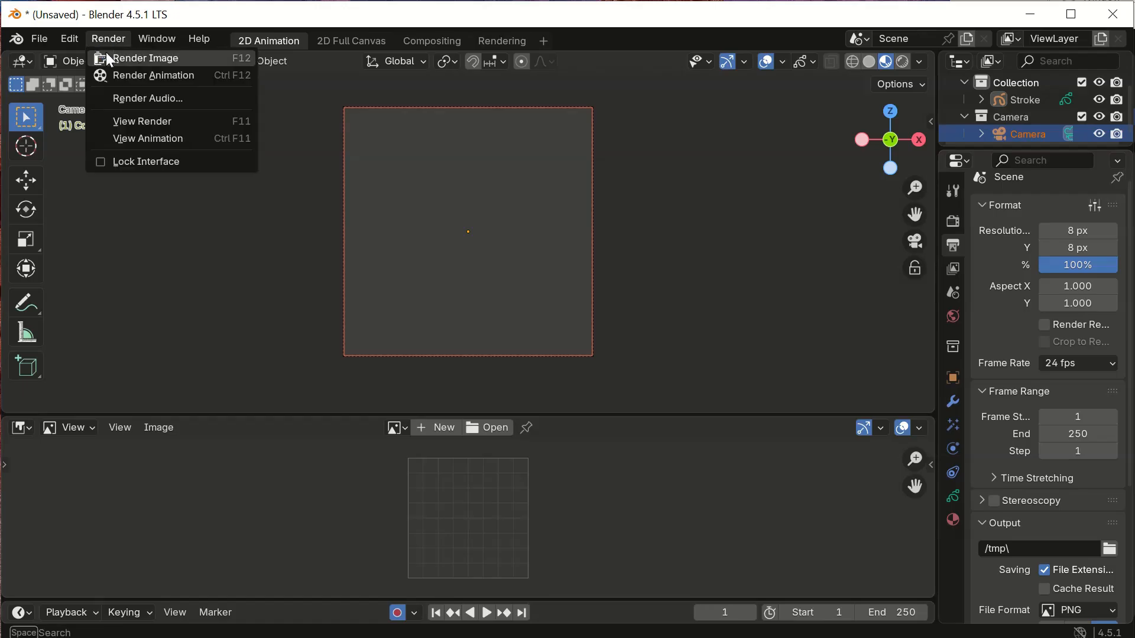
{"action": "left_click", "coordinate": [107, 55]}
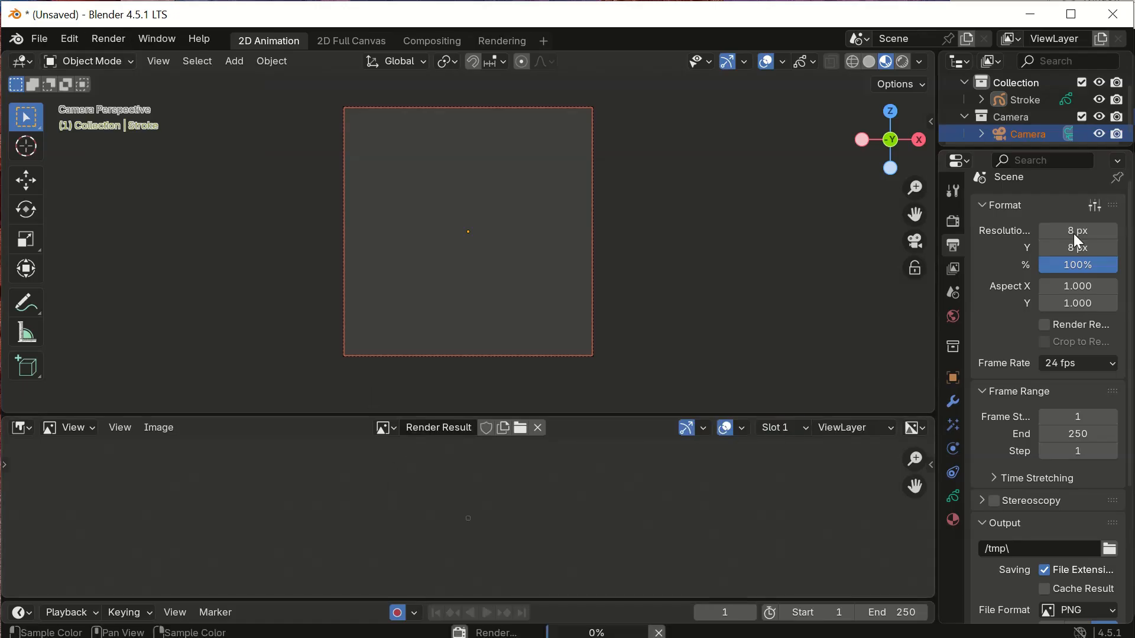
Step: Set the output resolution to 64 px in X and Y and render the image for comparison
{"action": "left_click", "coordinate": [1085, 232]}
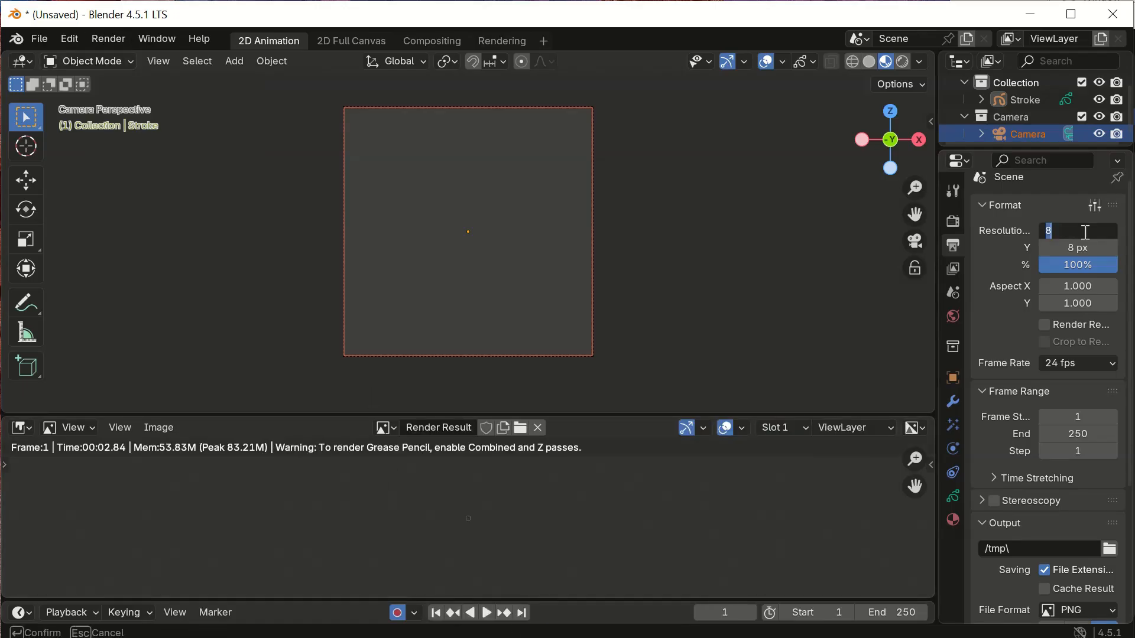
{"action": "type", "text": "64"}
{"action": "key", "text": "Tab"}
{"action": "type", "text": "64"}
{"action": "key", "text": "Tab"}
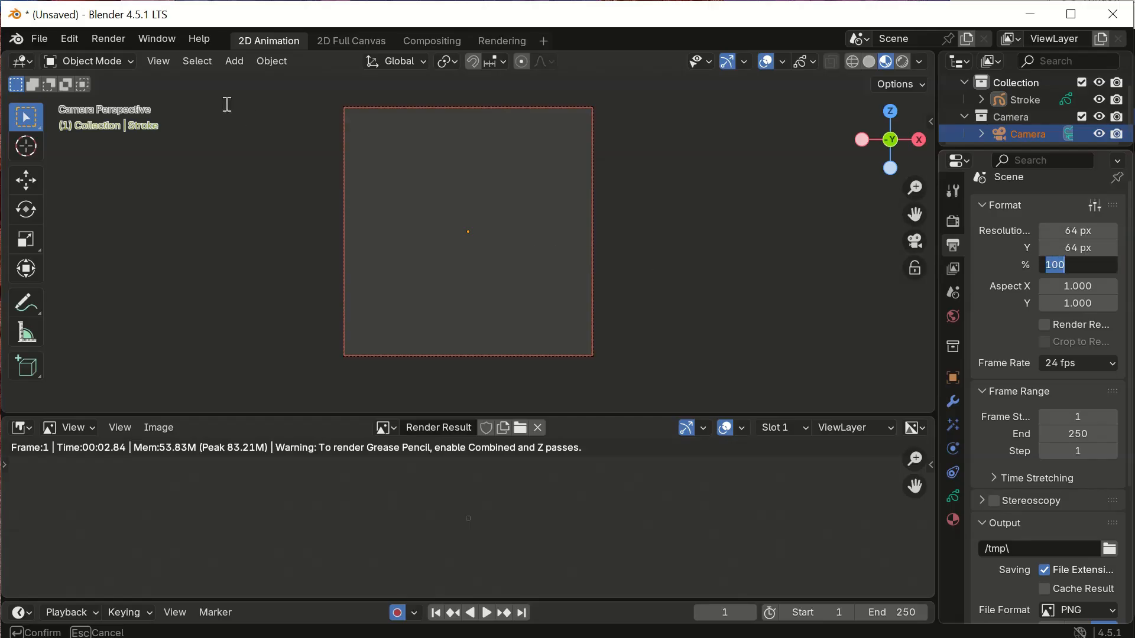
{"action": "key", "text": "Return"}
{"action": "left_click", "coordinate": [113, 39]}
{"action": "left_click", "coordinate": [121, 59]}
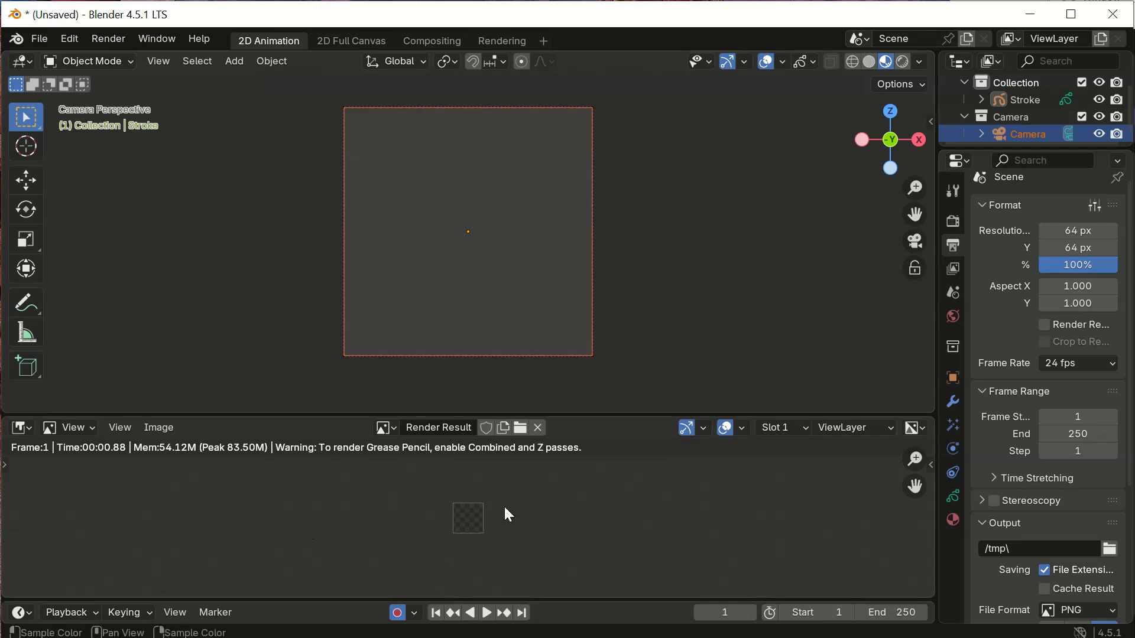
Step: Set the output resolution back to 8 px by 8 px, render the image and enlarge the render result
{"action": "double_click", "coordinate": [1076, 230]}
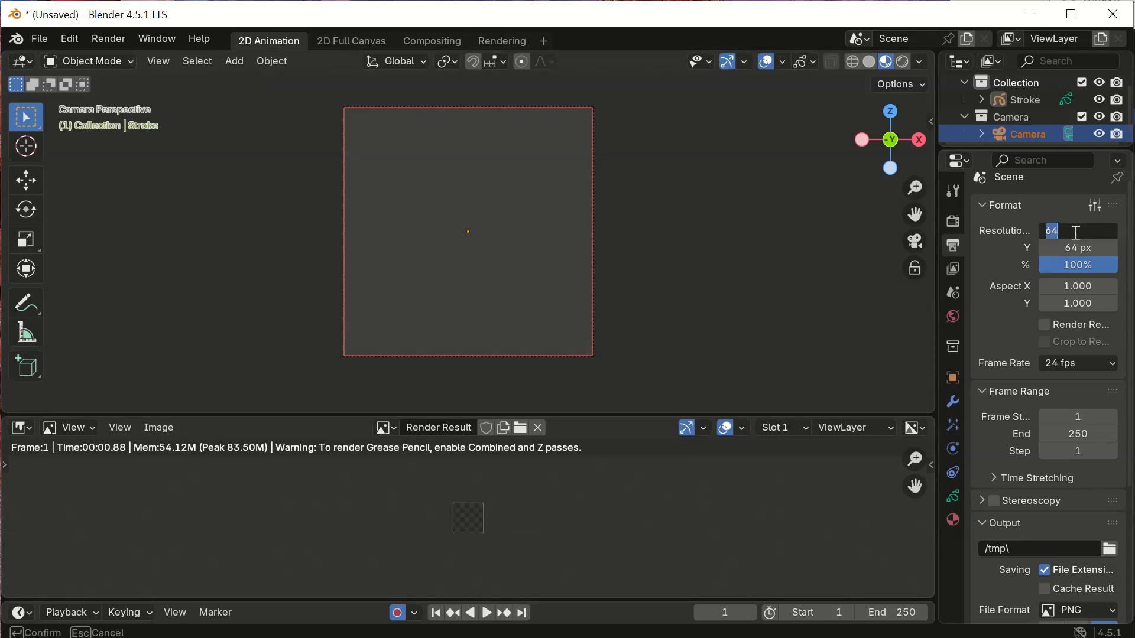
{"action": "type", "text": "8"}
{"action": "key", "text": "Tab"}
{"action": "type", "text": "8"}
{"action": "key", "text": "Tab"}
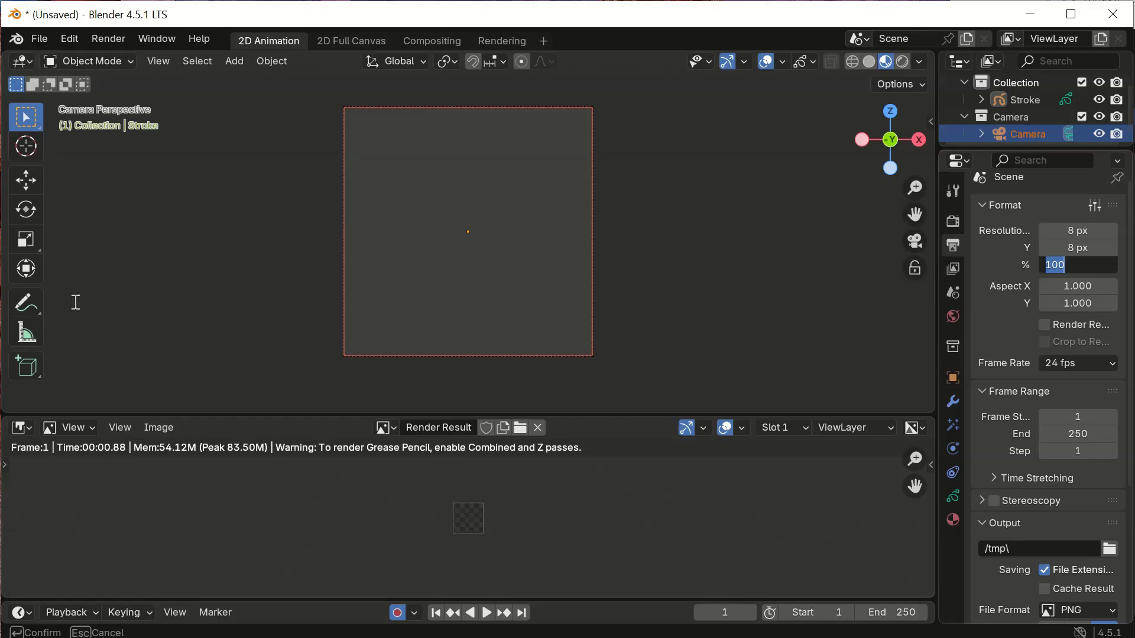
{"action": "left_click", "coordinate": [112, 44]}
{"action": "left_click", "coordinate": [111, 44]}
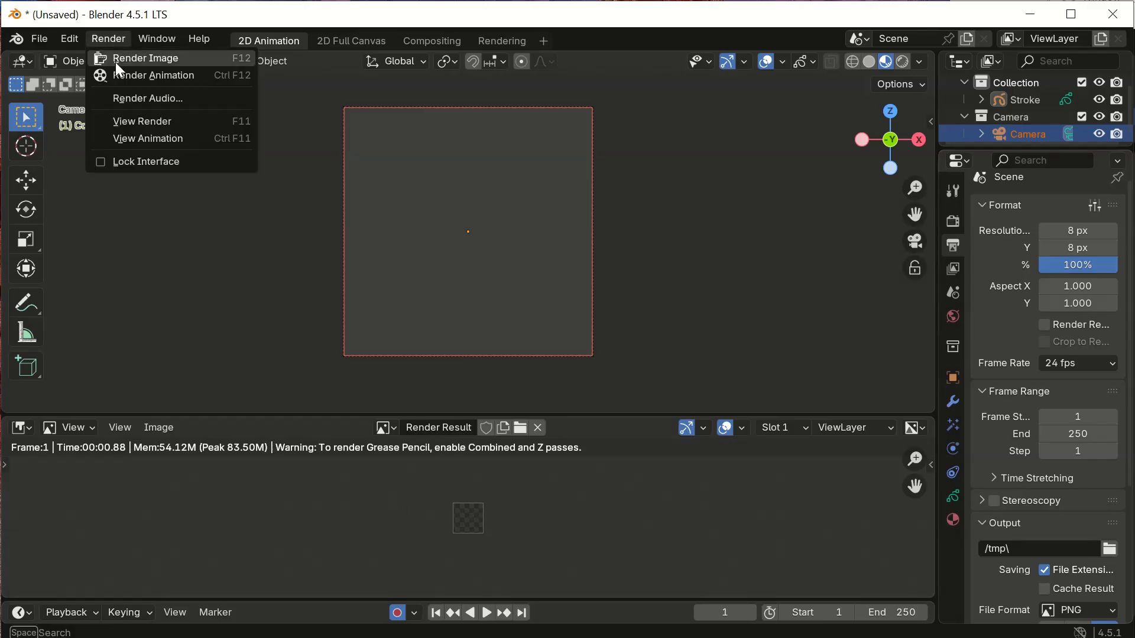
{"action": "left_click", "coordinate": [115, 59]}
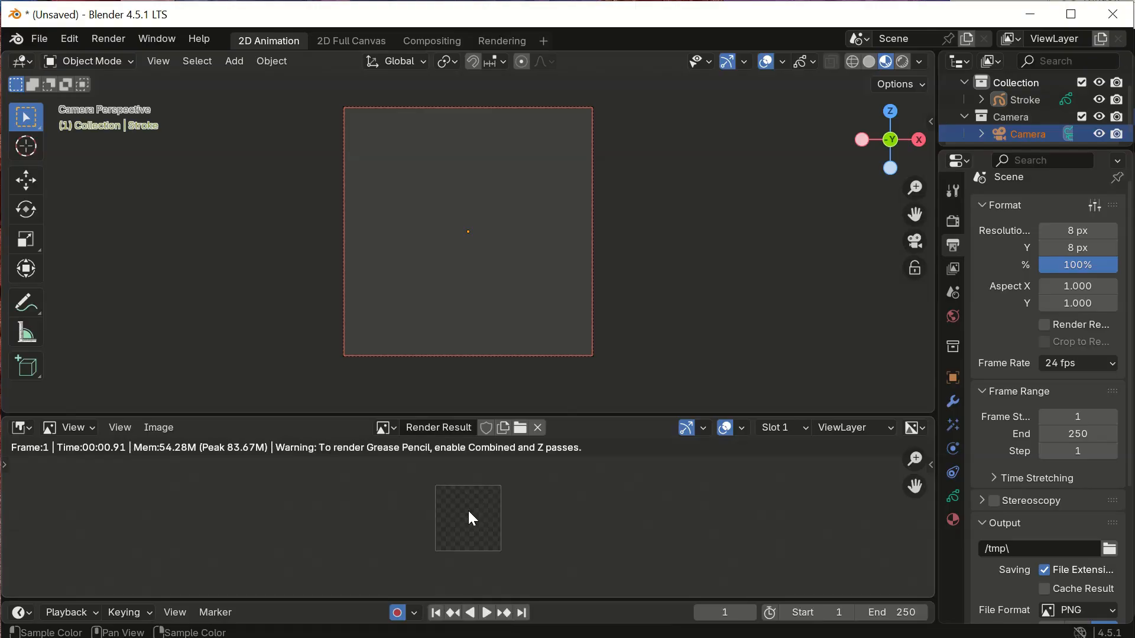
{"action": "scroll", "coordinate": [470, 513], "scroll_direction": "up", "scroll_amount": 5}
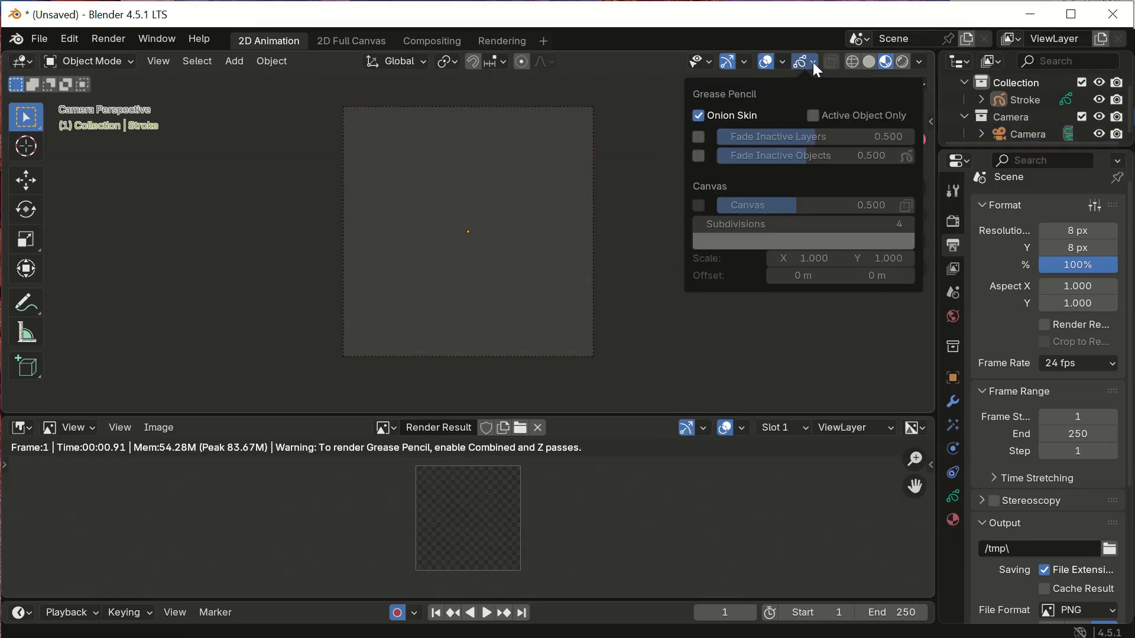
Step: Enable the Grease Pencil Canvas grid overlay in the 3D viewport
{"action": "left_click", "coordinate": [698, 207]}
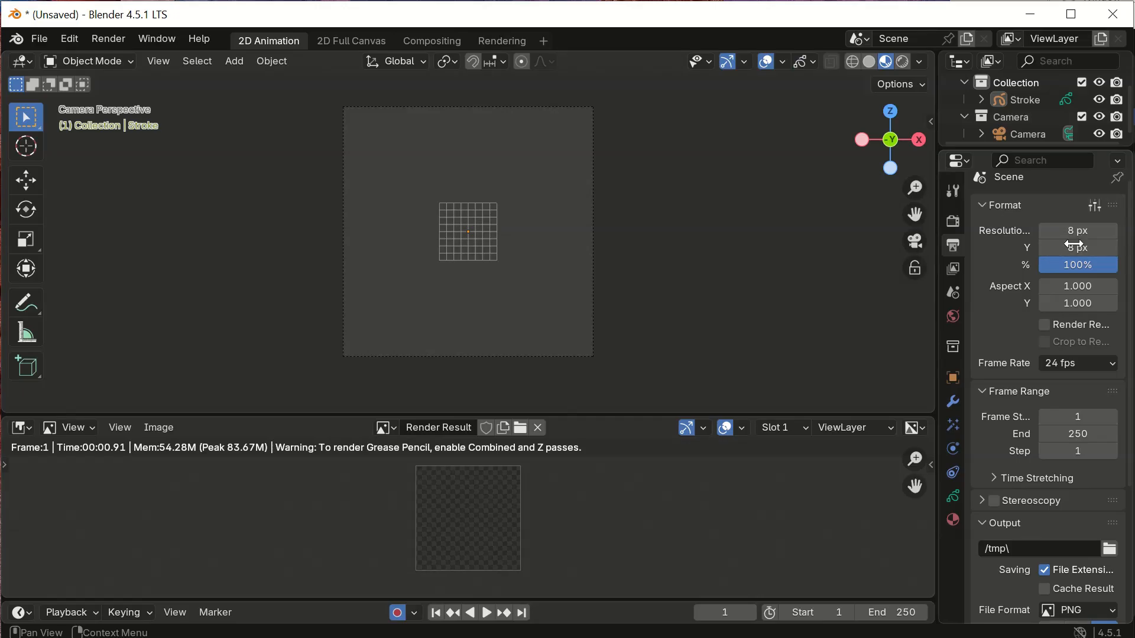
{"action": "left_click", "coordinate": [814, 59]}
{"action": "left_click", "coordinate": [819, 59]}
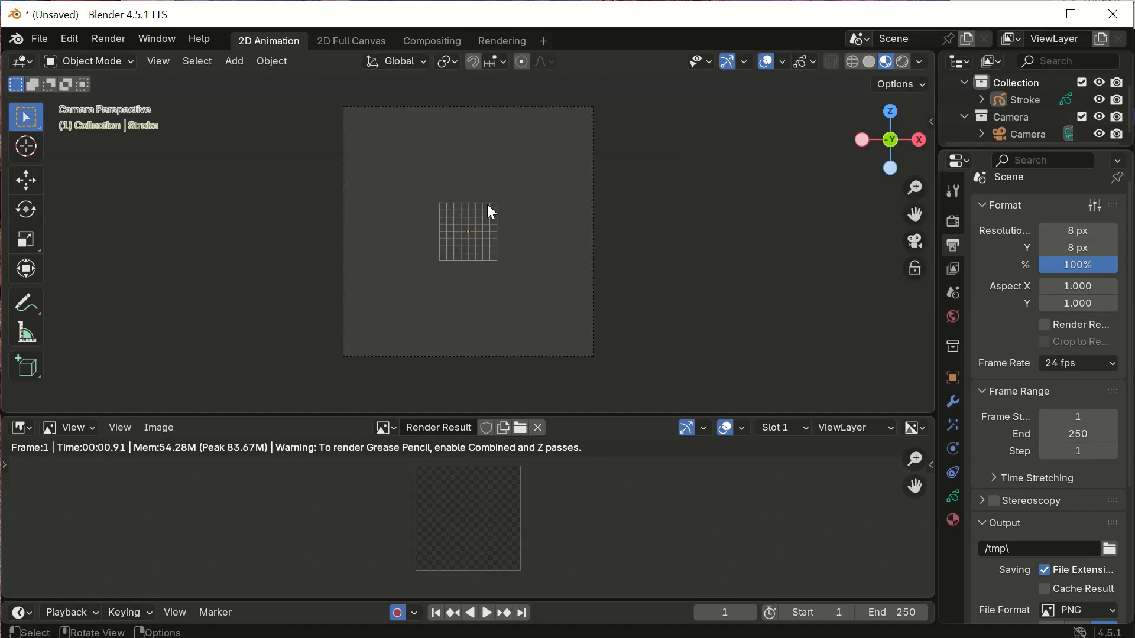
Step: Set the Grease Pencil canvas grid scale to 4 in both X and Y
{"action": "left_click", "coordinate": [813, 62]}
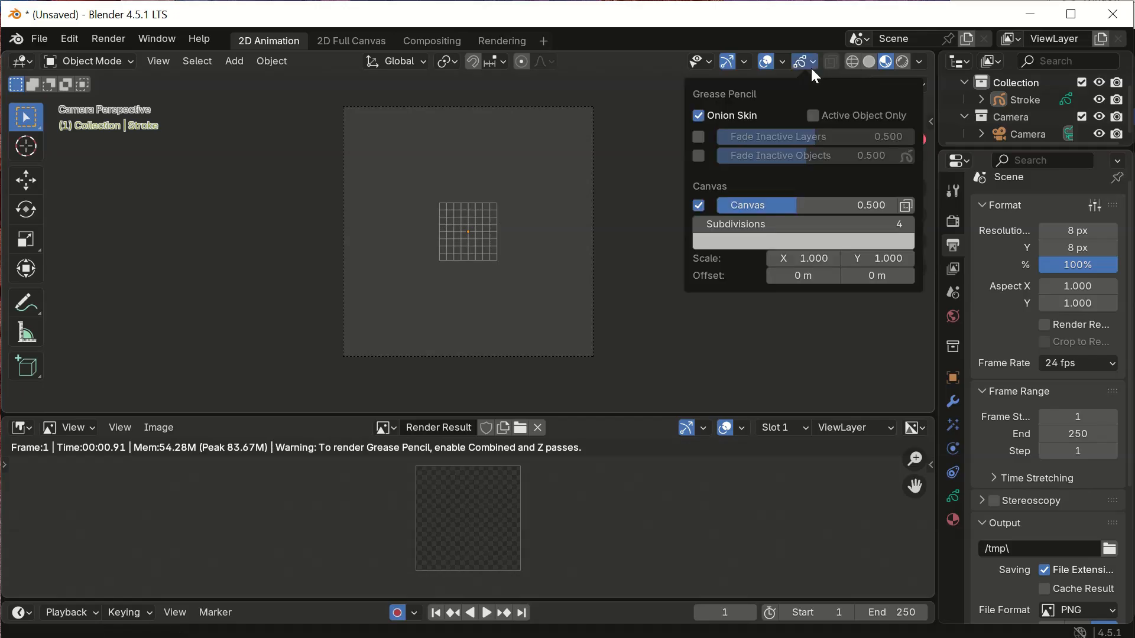
{"action": "left_click", "coordinate": [812, 258]}
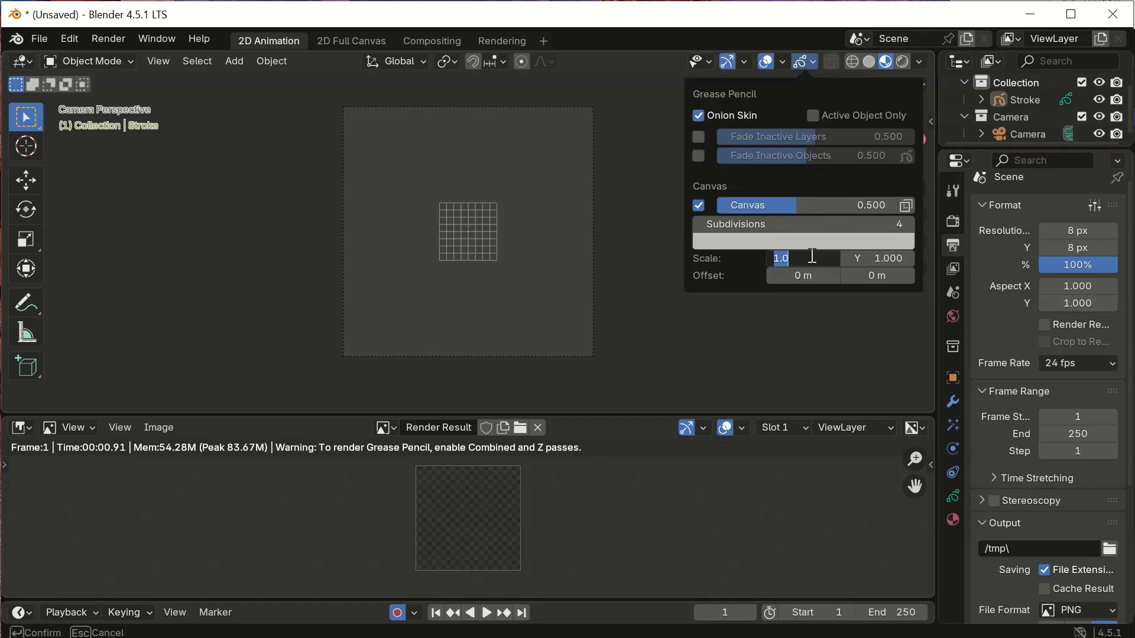
{"action": "type", "text": "4"}
{"action": "key", "text": "Tab"}
{"action": "type", "text": "4"}
{"action": "key", "text": "Tab"}
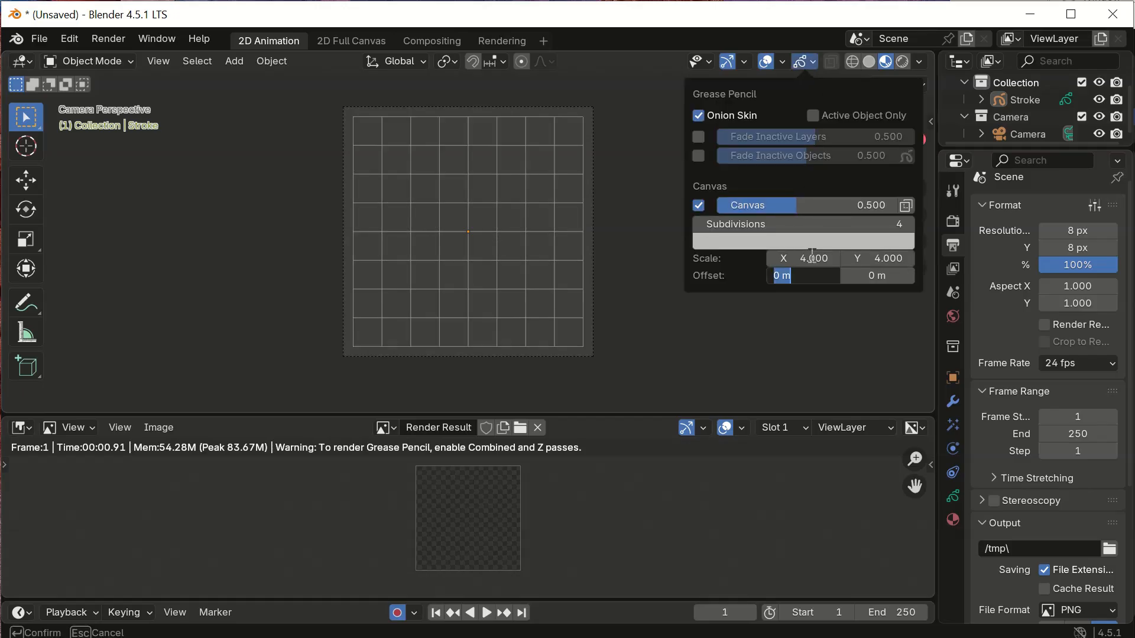
{"action": "key", "text": "Return"}
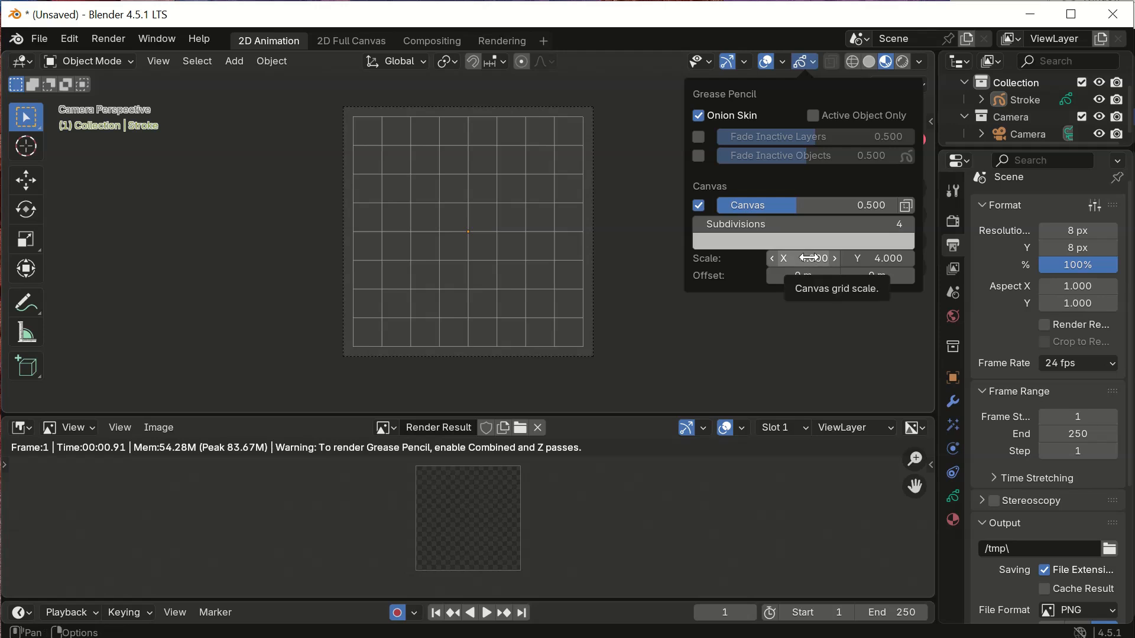
Step: Try X scale values of 4.1 and 4.4 for the canvas grid to match the camera frame's width
{"action": "left_click", "coordinate": [809, 258]}
{"action": "type", "text": "4.1"}
{"action": "key", "text": "Return"}
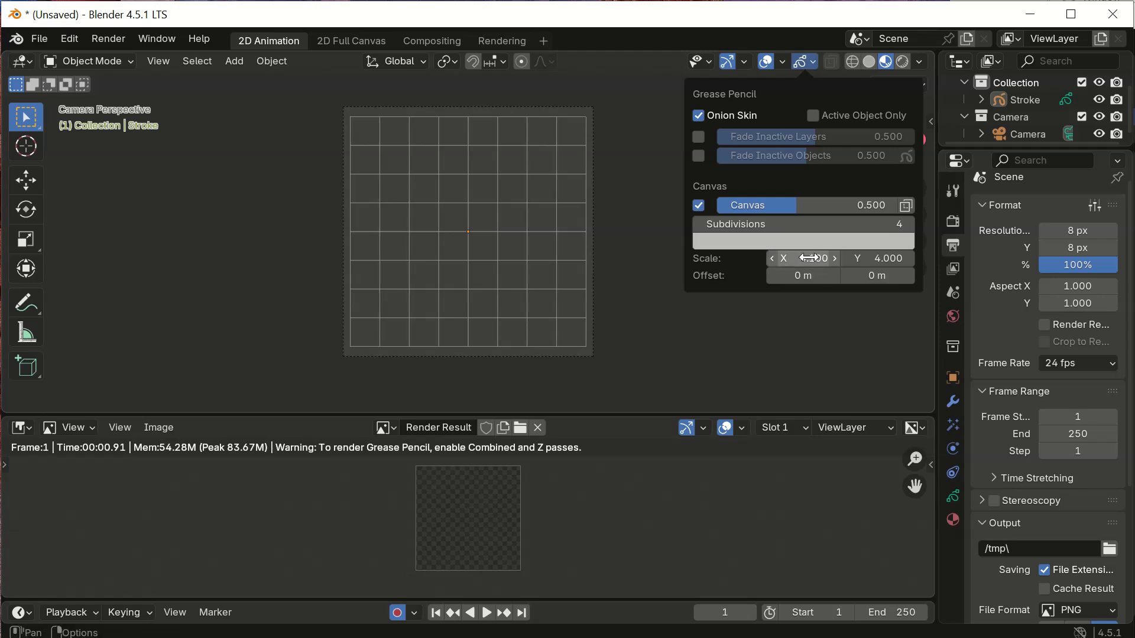
{"action": "left_click", "coordinate": [809, 258]}
{"action": "type", "text": "4.4"}
{"action": "key", "text": "Return"}
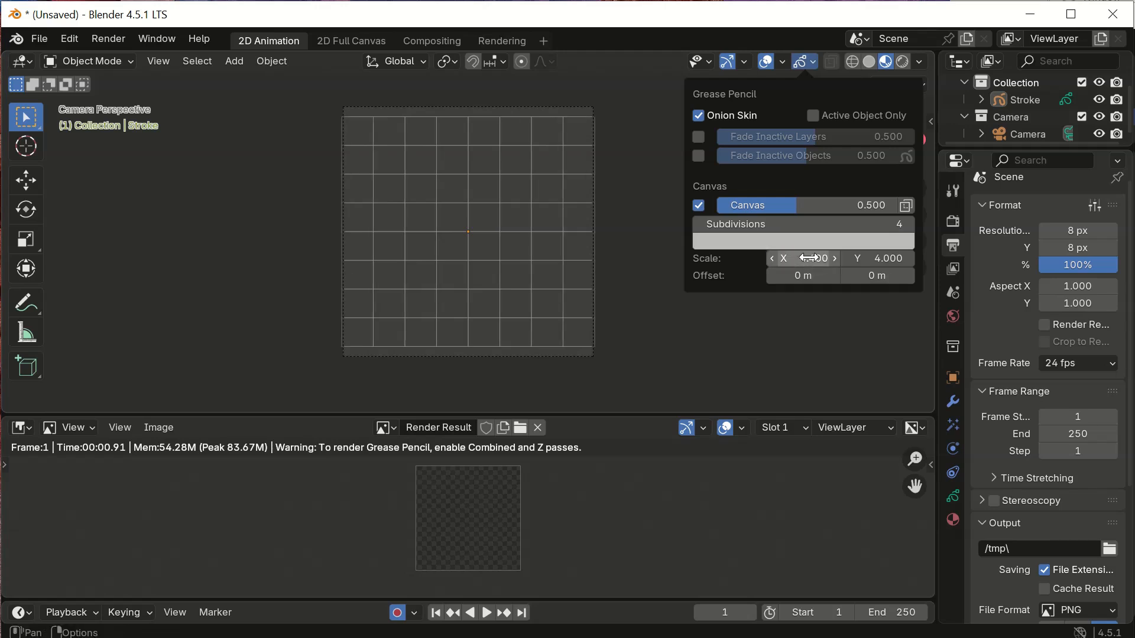
Step: Set the canvas grid scale to 4.3 in X and Y so the grid fills the camera frame
{"action": "left_click", "coordinate": [809, 258]}
{"action": "type", "text": "4.3"}
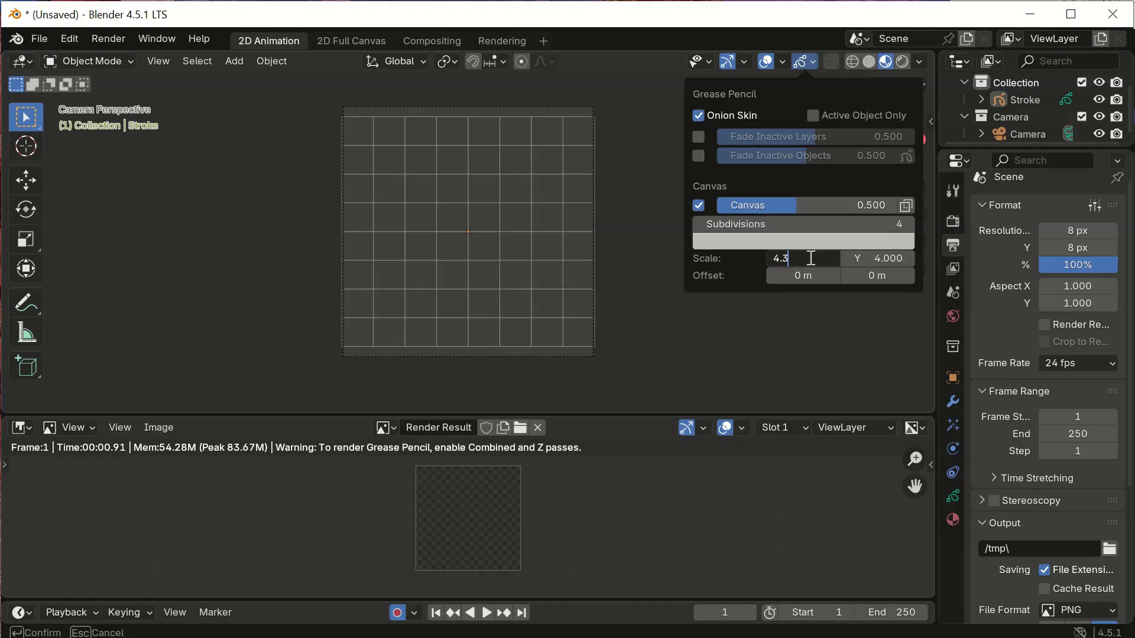
{"action": "key", "text": "Return"}
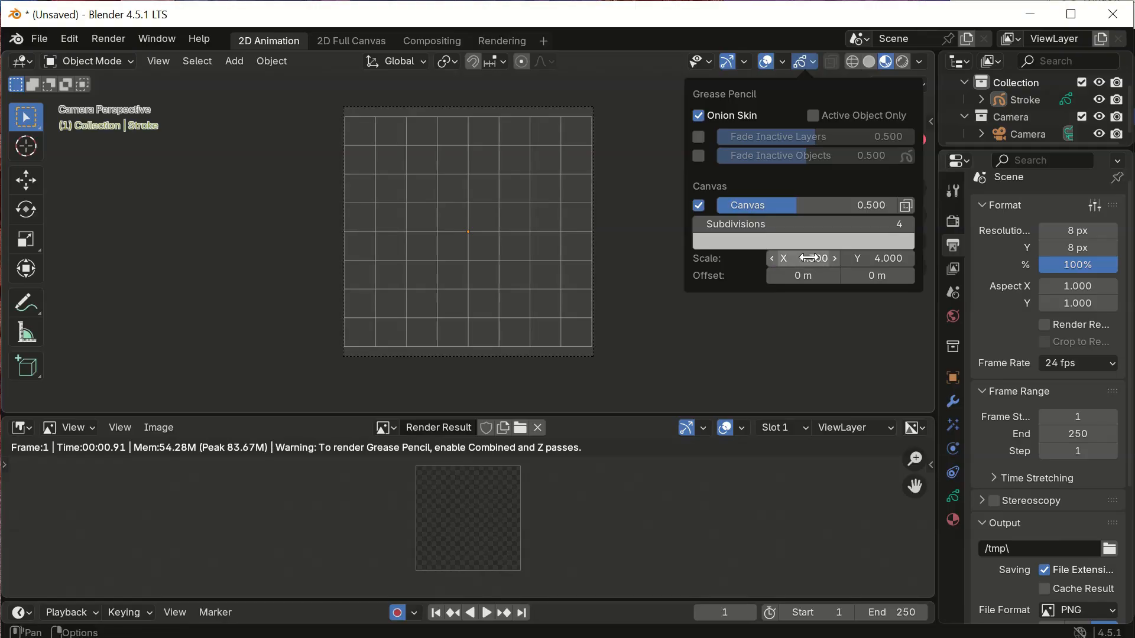
{"action": "left_click", "coordinate": [887, 258]}
{"action": "type", "text": "4.3"}
{"action": "key", "text": "Return"}
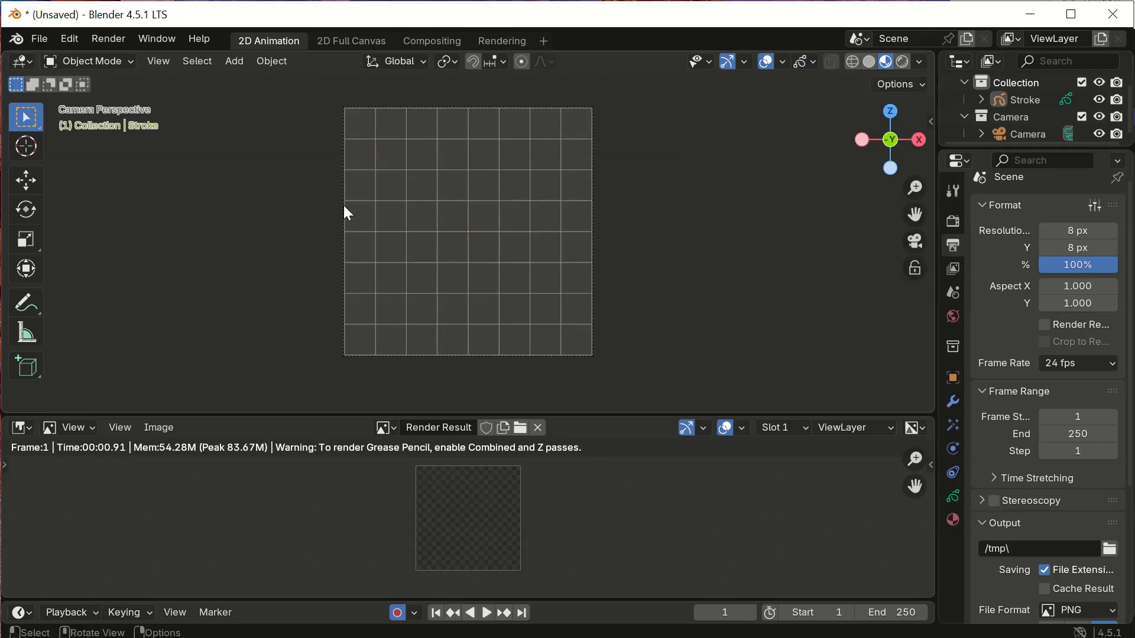
{"action": "left_click", "coordinate": [916, 241]}
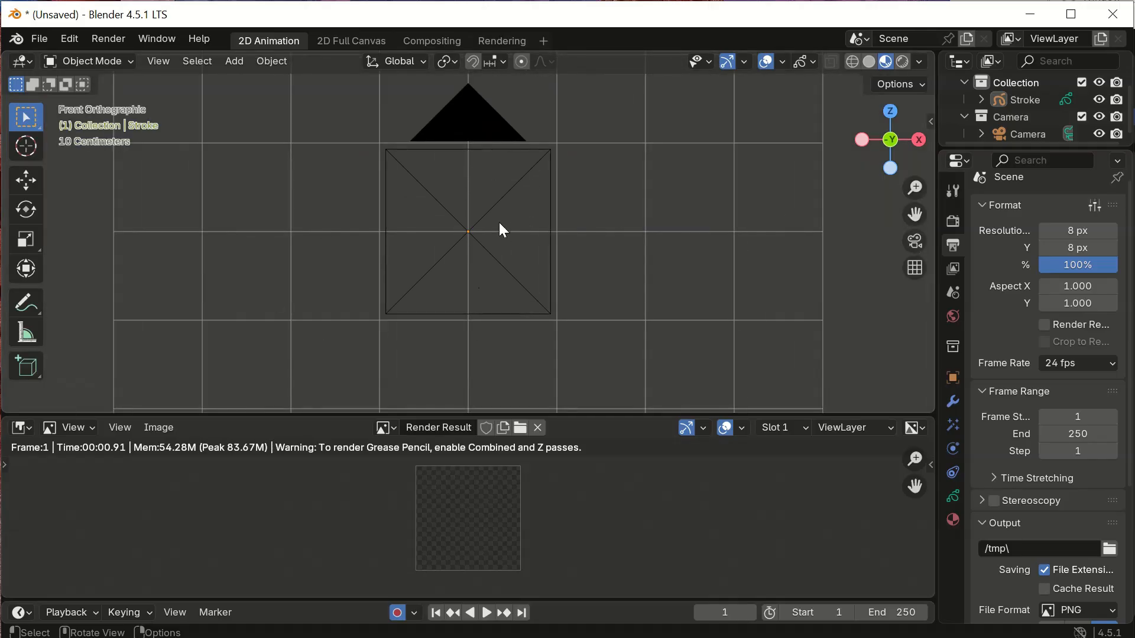
{"action": "left_click", "coordinate": [915, 243]}
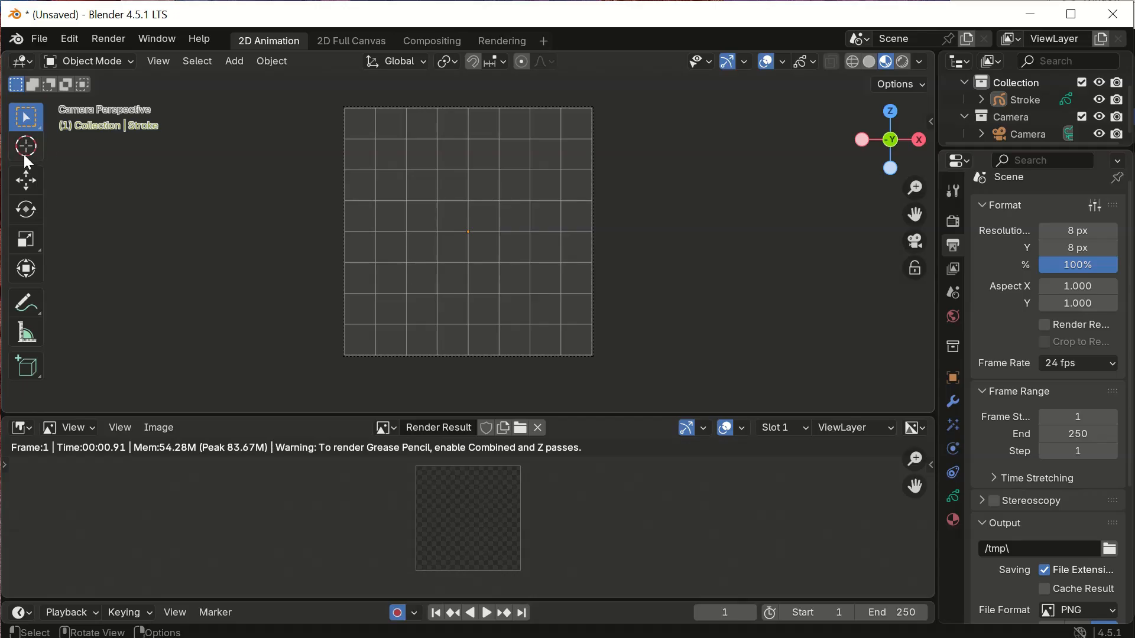
Step: Select the Stroke object and switch from Object Mode to Draw Mode
{"action": "left_click", "coordinate": [1014, 101]}
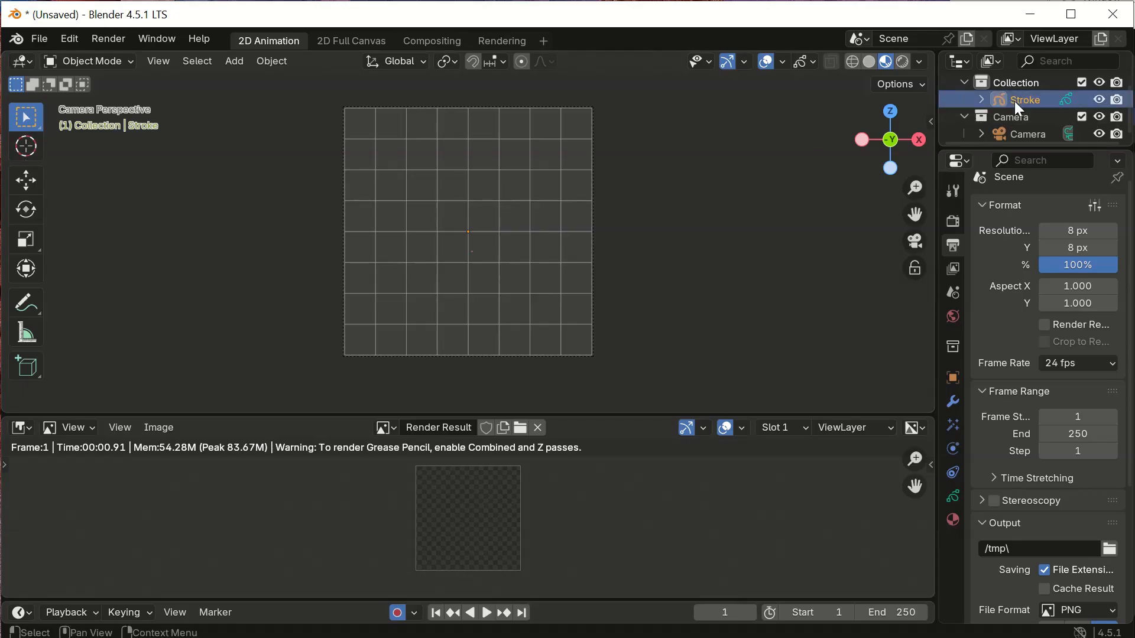
{"action": "left_click", "coordinate": [114, 62]}
{"action": "left_click", "coordinate": [95, 137]}
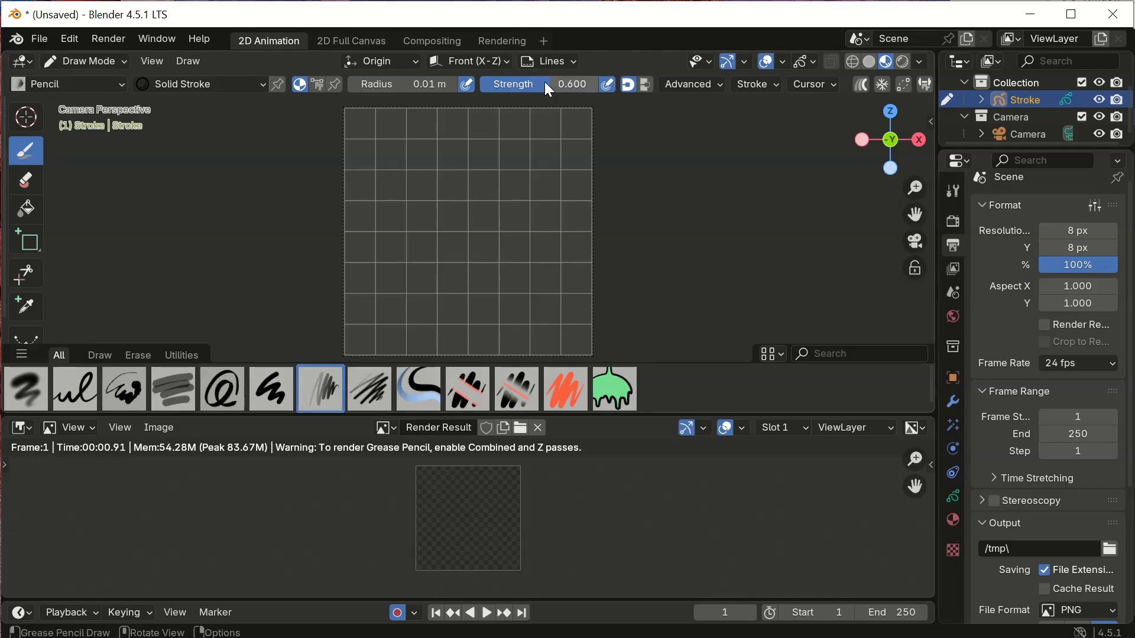
Step: Set the Pencil brush strength to 1.000 and render the image
{"action": "left_click_drag", "start_coordinate": [544, 84], "coordinate": [597, 83]}
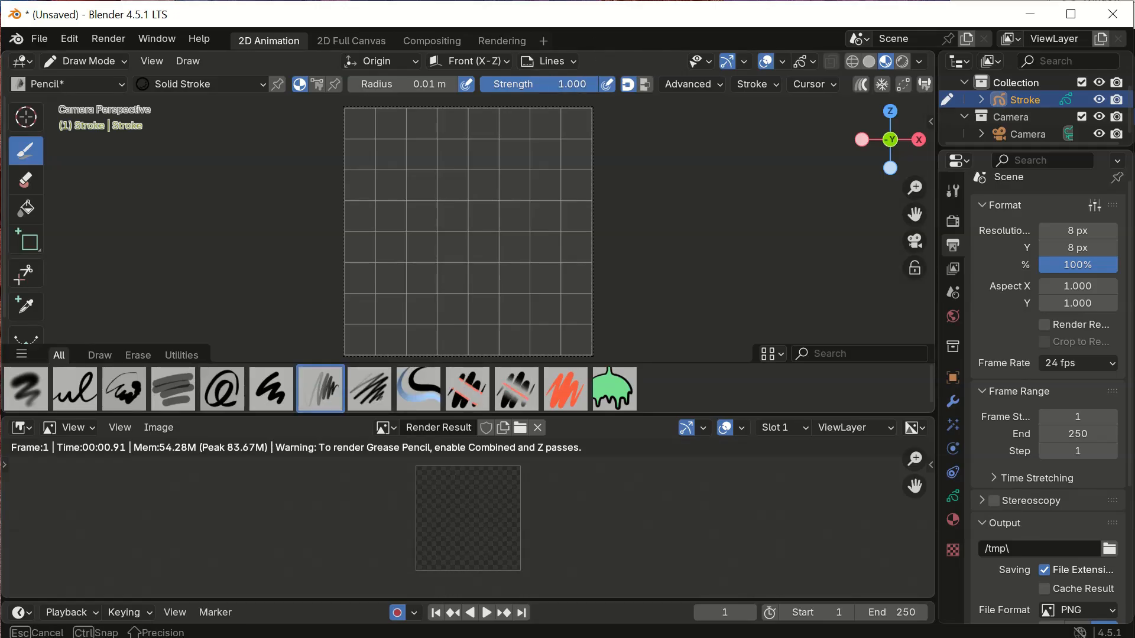
{"action": "left_click", "coordinate": [433, 84]}
{"action": "left_click", "coordinate": [263, 186]}
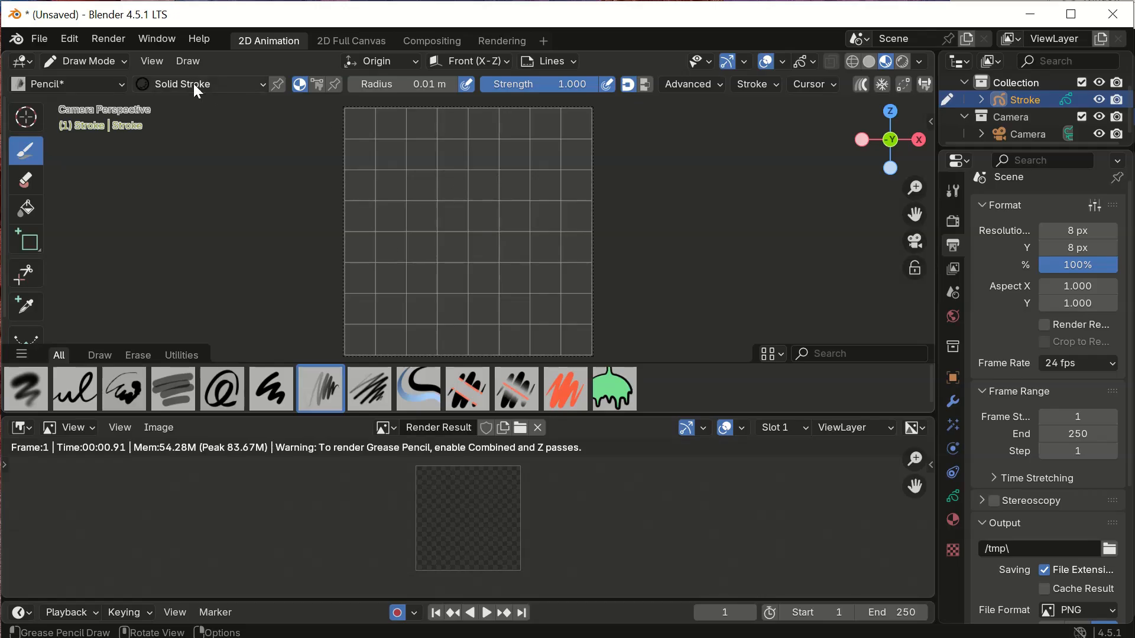
{"action": "left_click", "coordinate": [116, 37]}
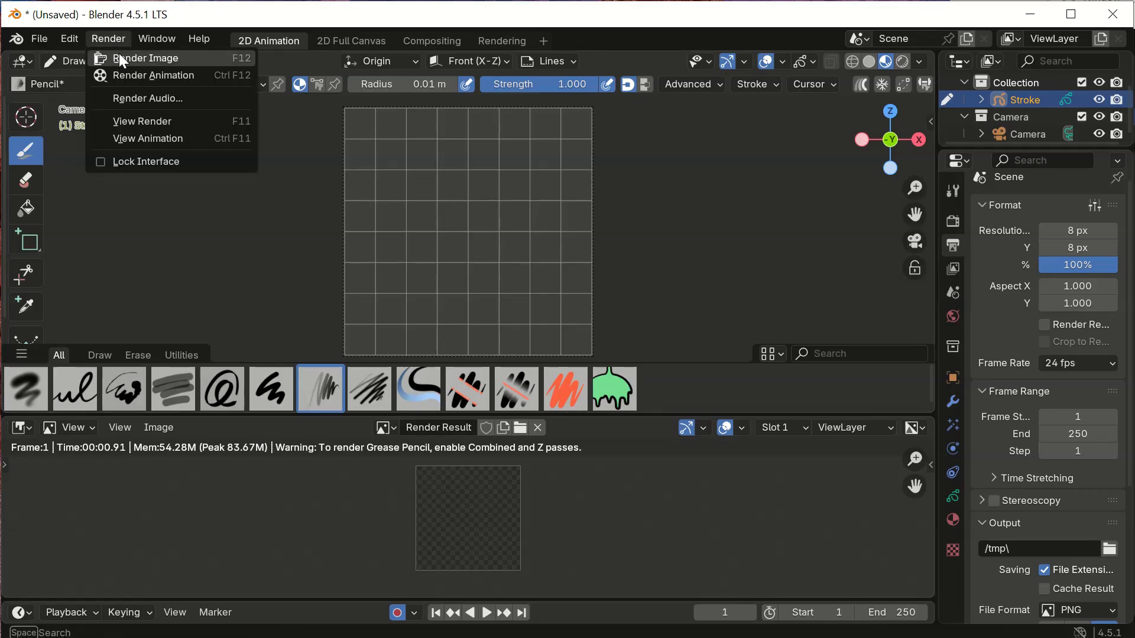
{"action": "left_click", "coordinate": [119, 55]}
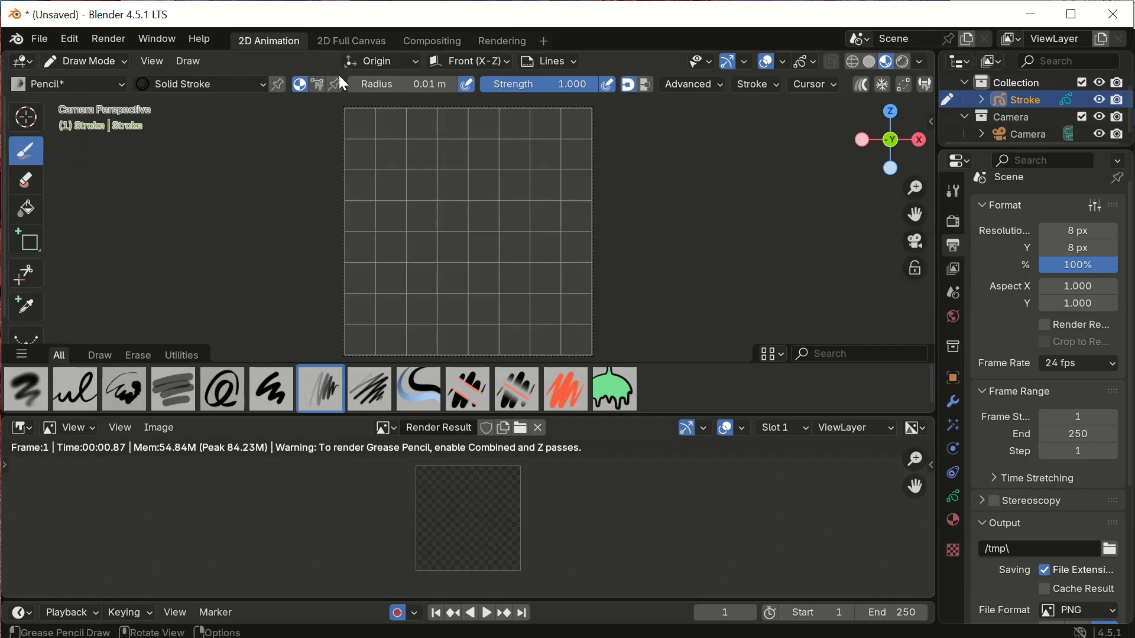
Step: Set the Pencil brush radius to 0.07 m and render the image again
{"action": "left_click", "coordinate": [418, 85]}
{"action": "type", "text": ".07"}
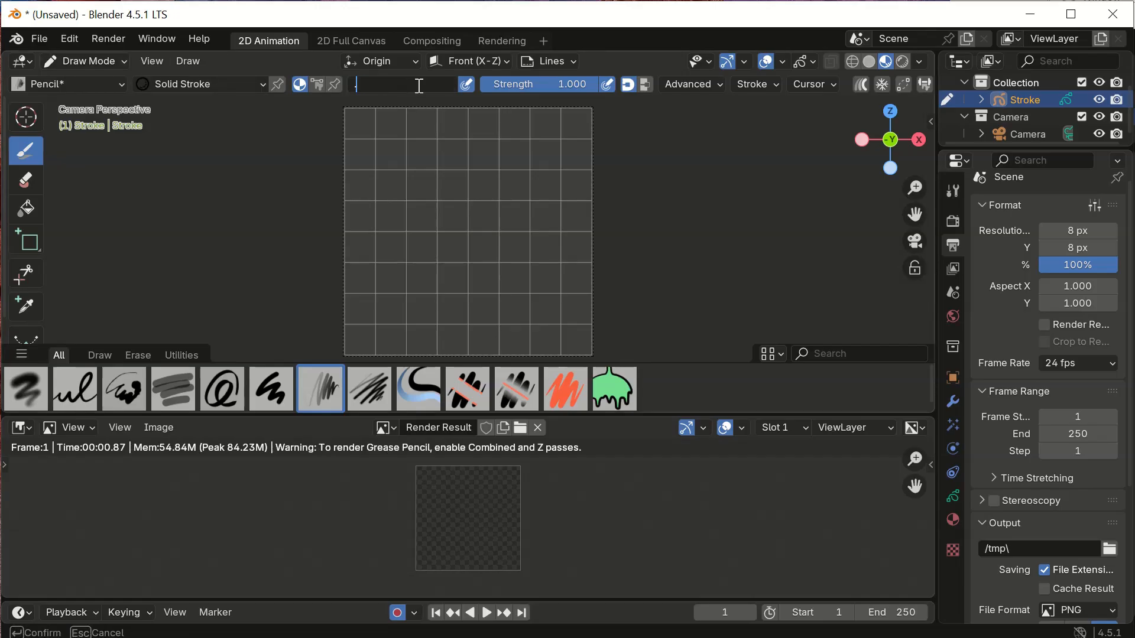
{"action": "key", "text": "Return"}
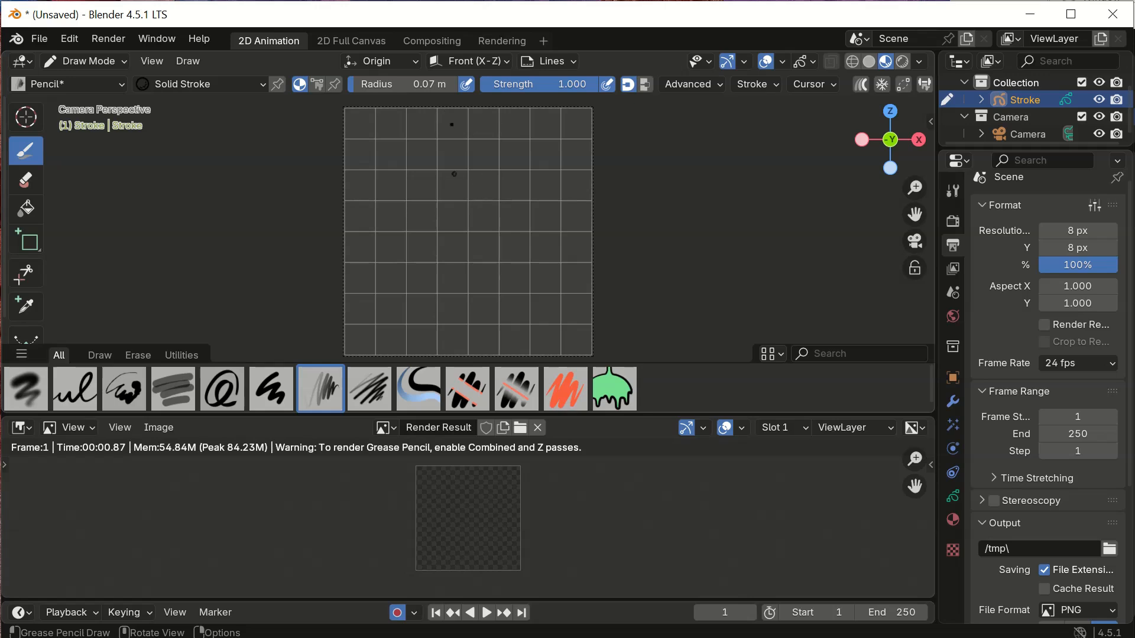
{"action": "left_click", "coordinate": [122, 36]}
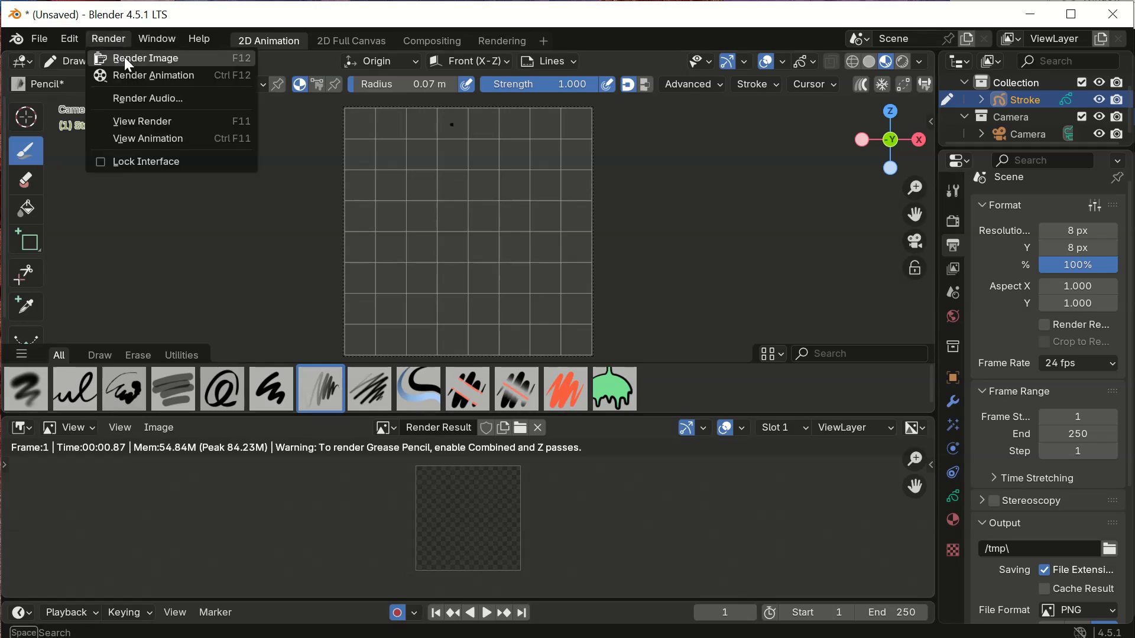
{"action": "left_click", "coordinate": [124, 57]}
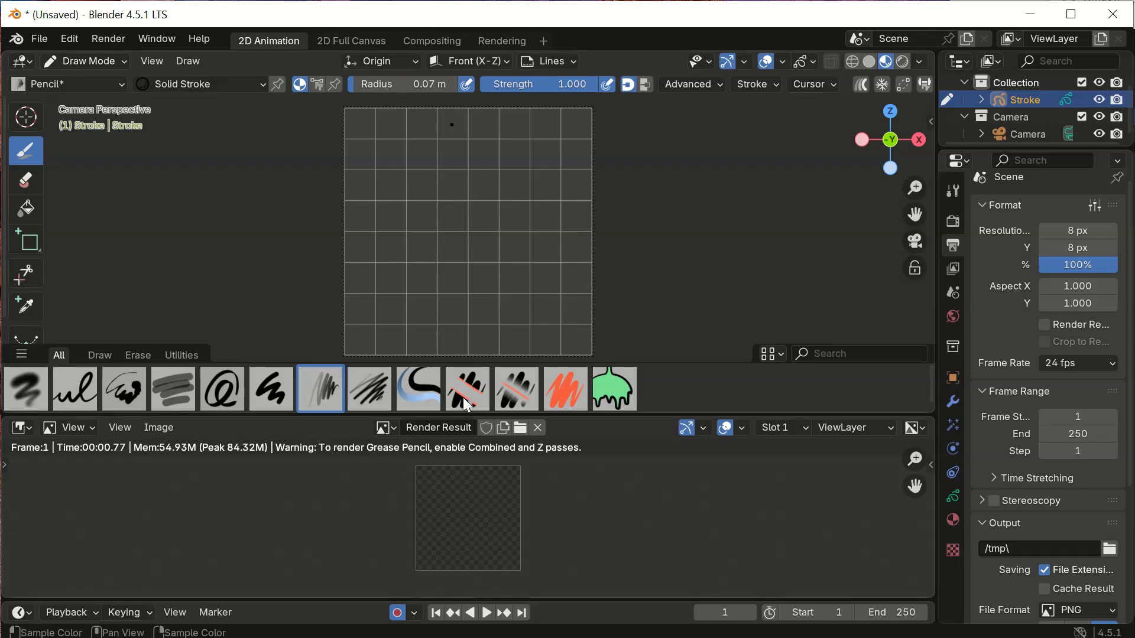
Step: Try Pencil brush radii of 0.7 m and 0.6 m against the size of a grid cell
{"action": "left_click", "coordinate": [437, 80]}
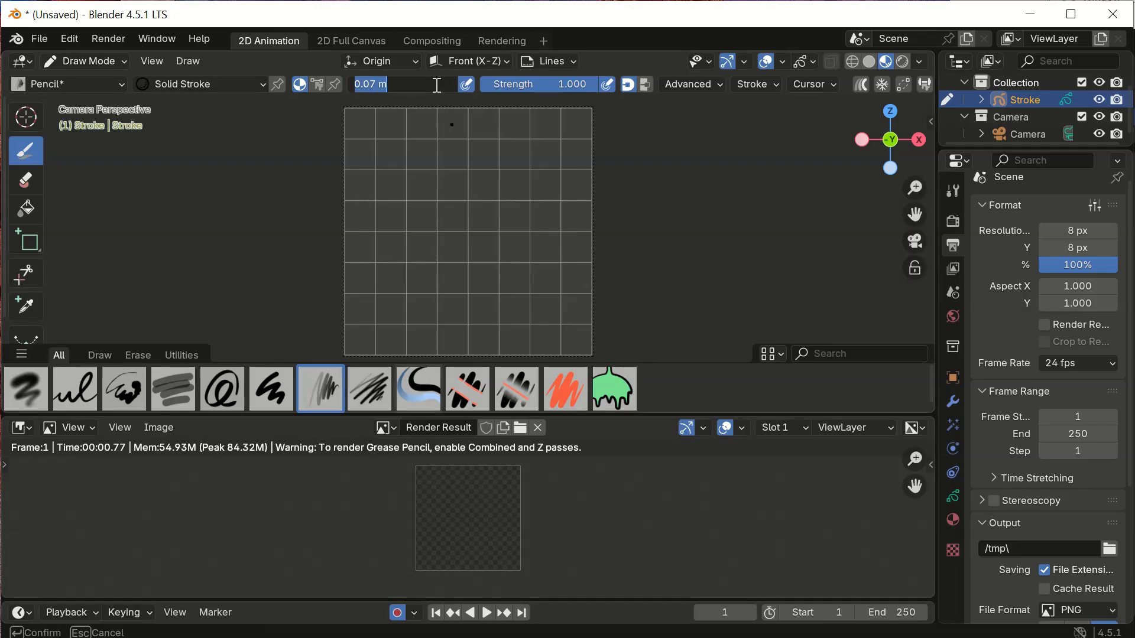
{"action": "type", "text": ".7"}
{"action": "key", "text": "Return"}
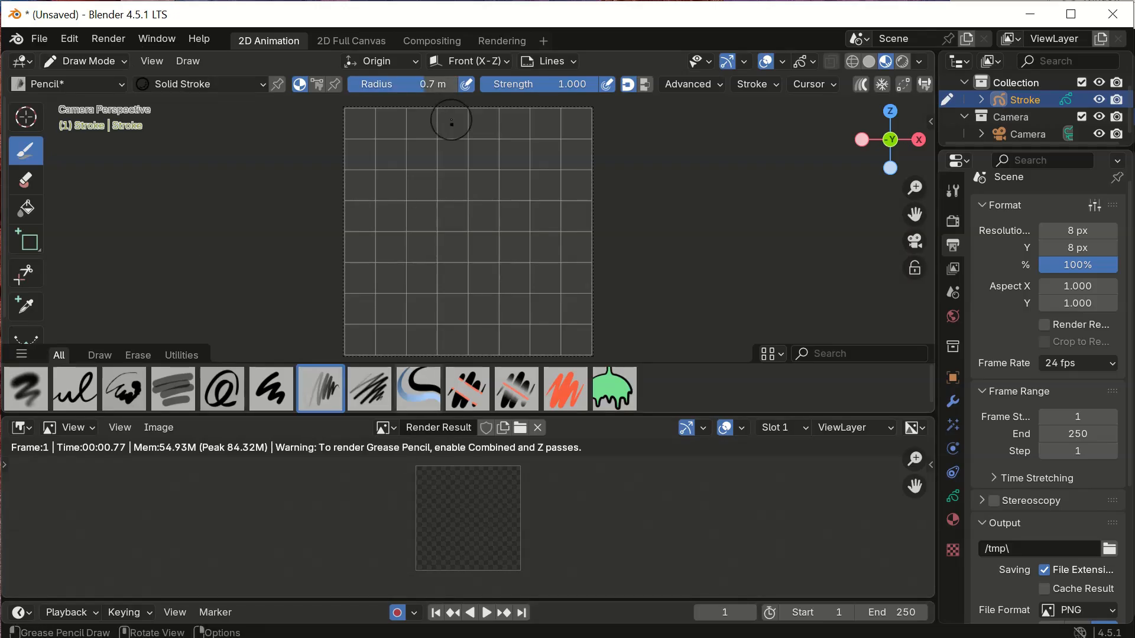
{"action": "left_click", "coordinate": [435, 84]}
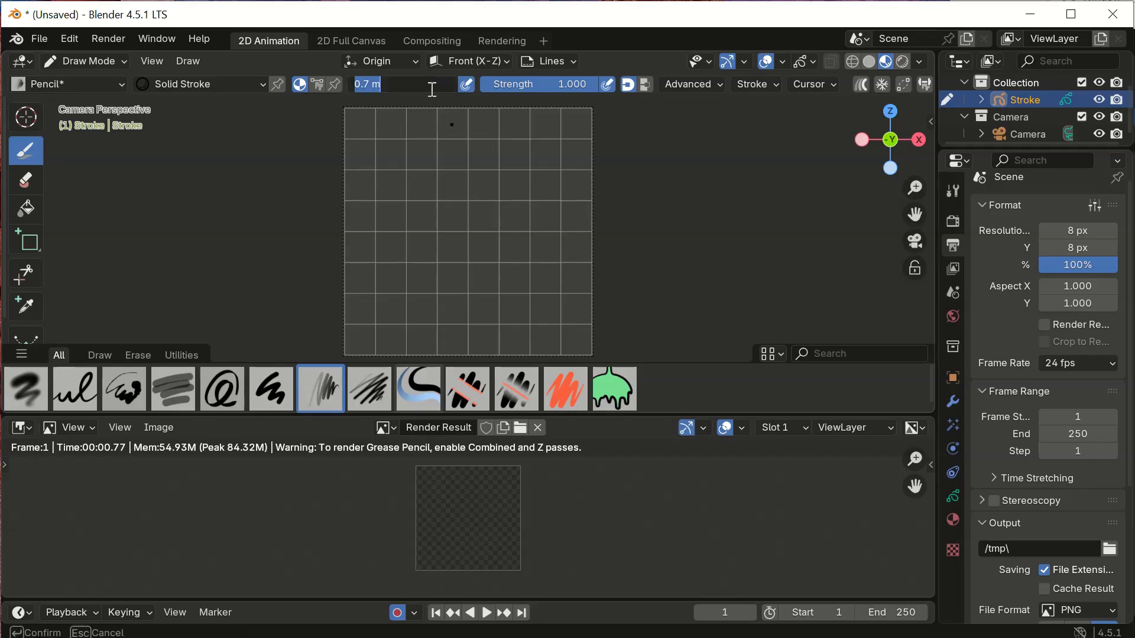
{"action": "type", "text": ".6"}
{"action": "key", "text": "Return"}
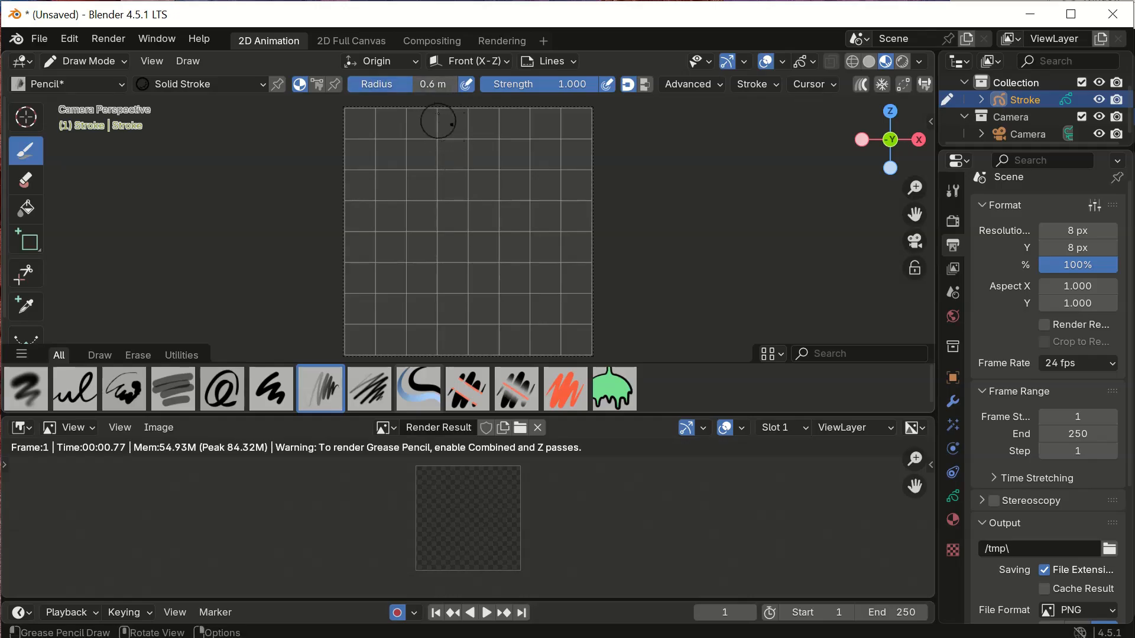
Step: Set the Pencil brush radius to 0.5 m and draw a dot in the grid cell below the existing small dot
{"action": "left_click", "coordinate": [432, 81]}
{"action": "key", "text": "BackSpace"}
{"action": "type", "text": ".5"}
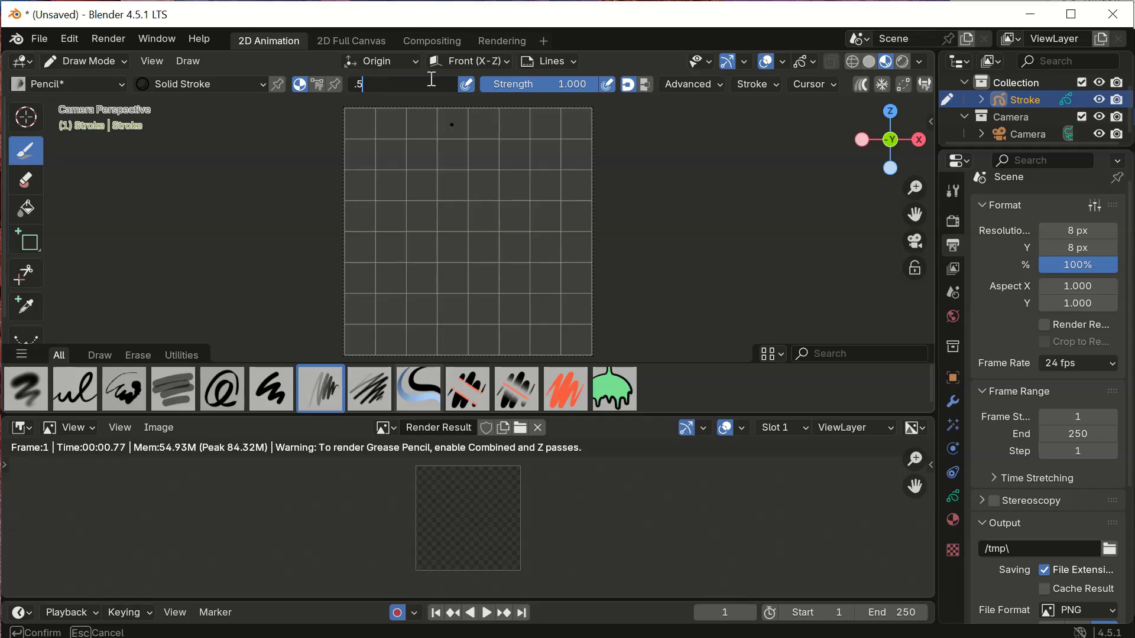
{"action": "key", "text": "Return"}
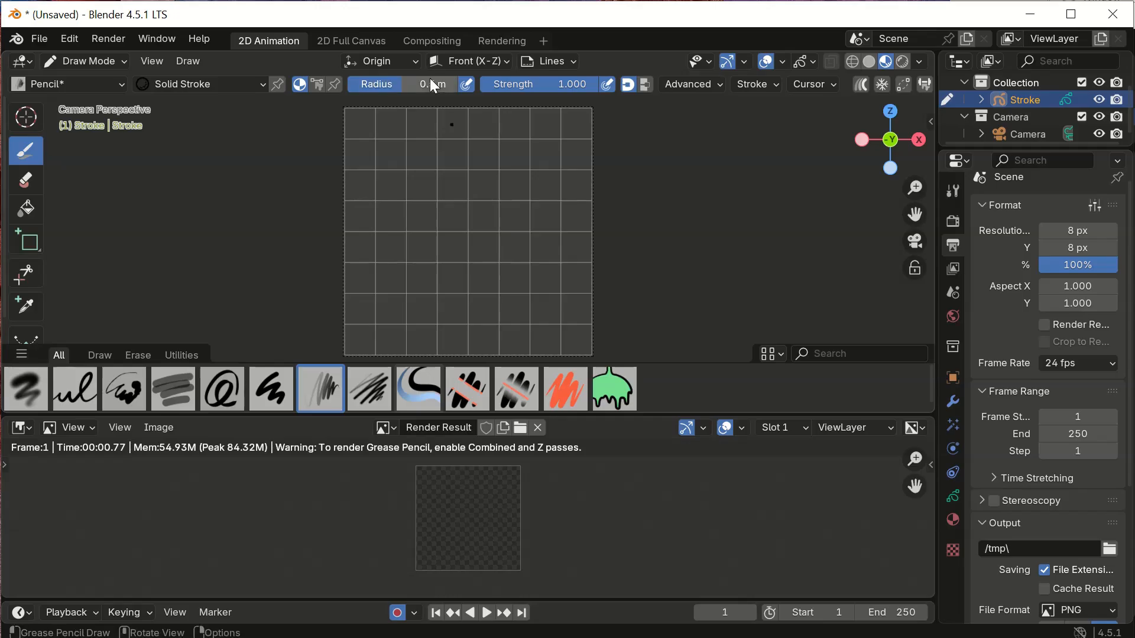
{"action": "left_click", "coordinate": [453, 155]}
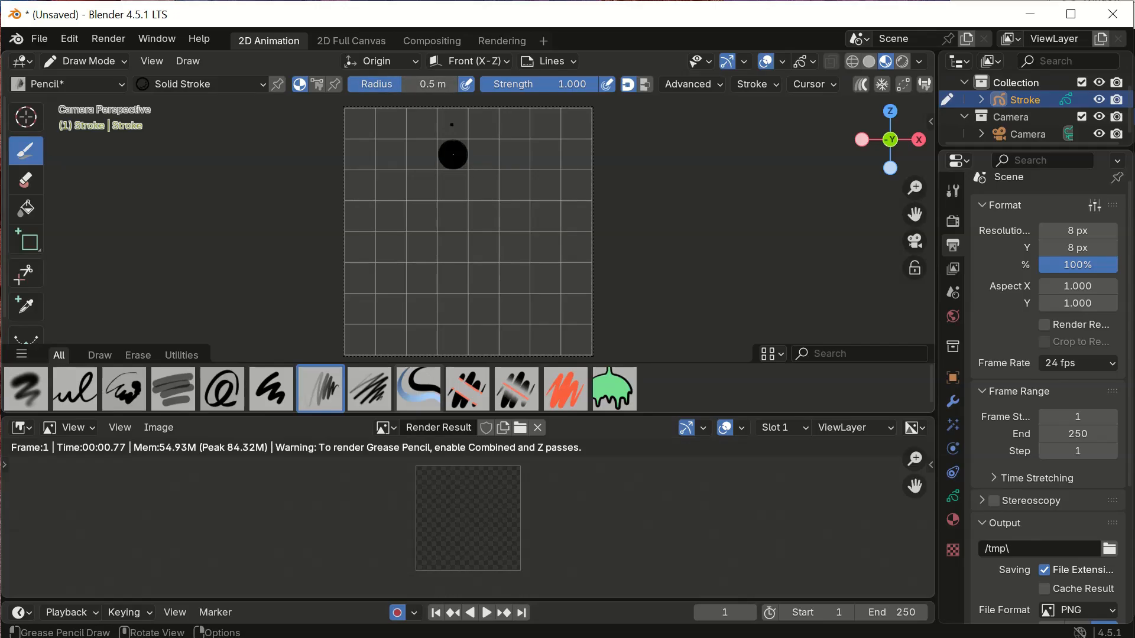
{"action": "left_click", "coordinate": [161, 41]}
{"action": "left_click", "coordinate": [168, 57]}
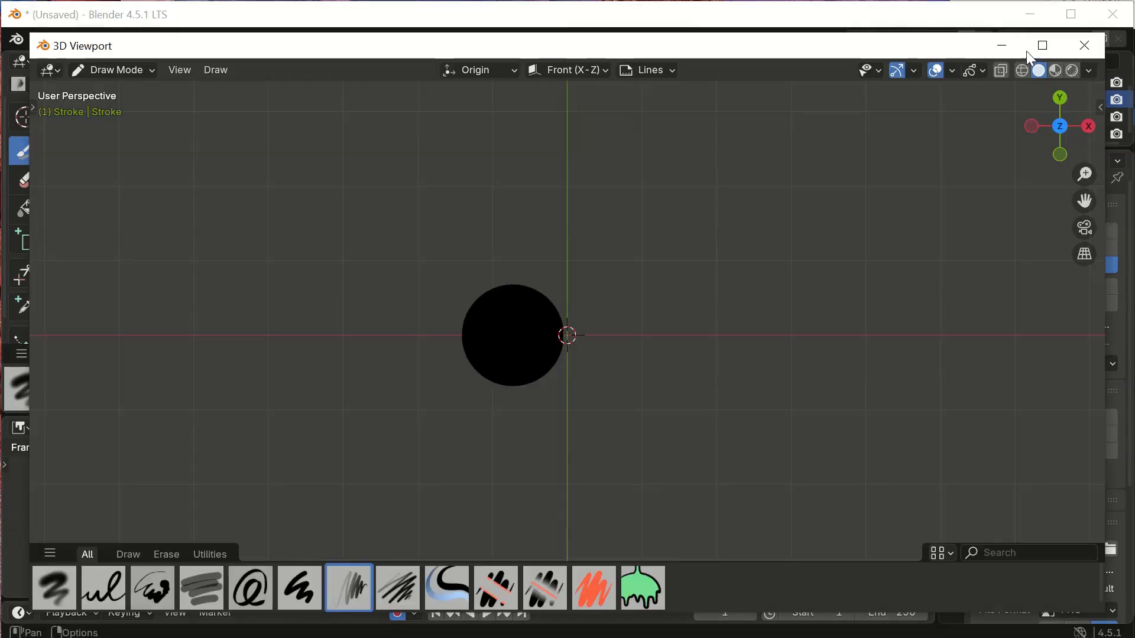
{"action": "left_click", "coordinate": [1086, 44]}
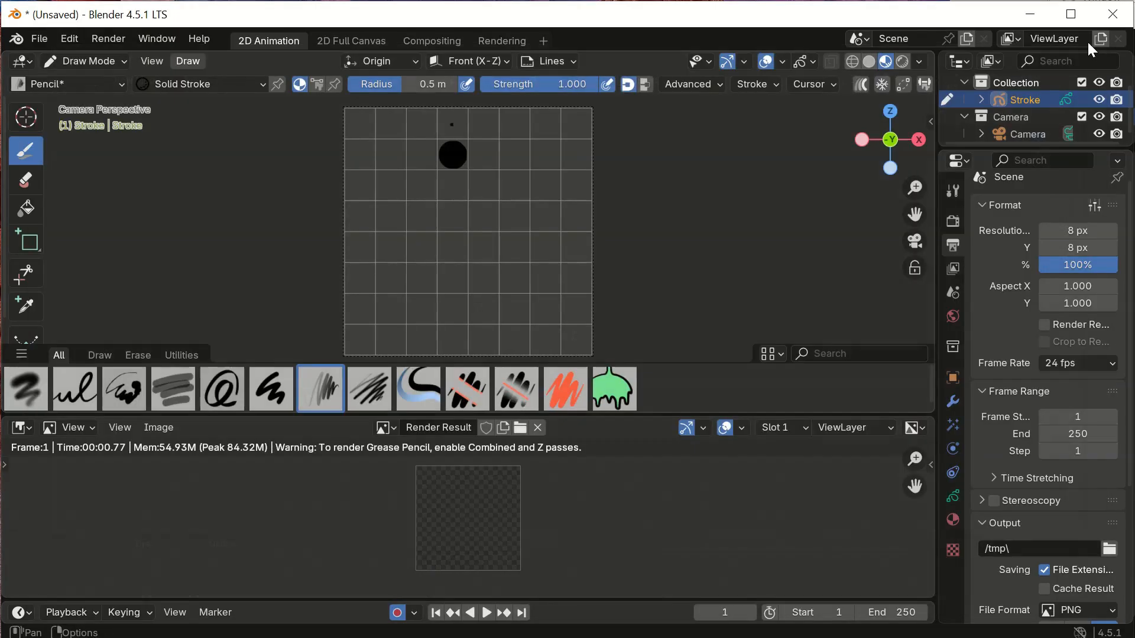
Step: Render the image to preview the 0.5 m Pencil dot
{"action": "left_click", "coordinate": [114, 42]}
{"action": "left_click", "coordinate": [117, 59]}
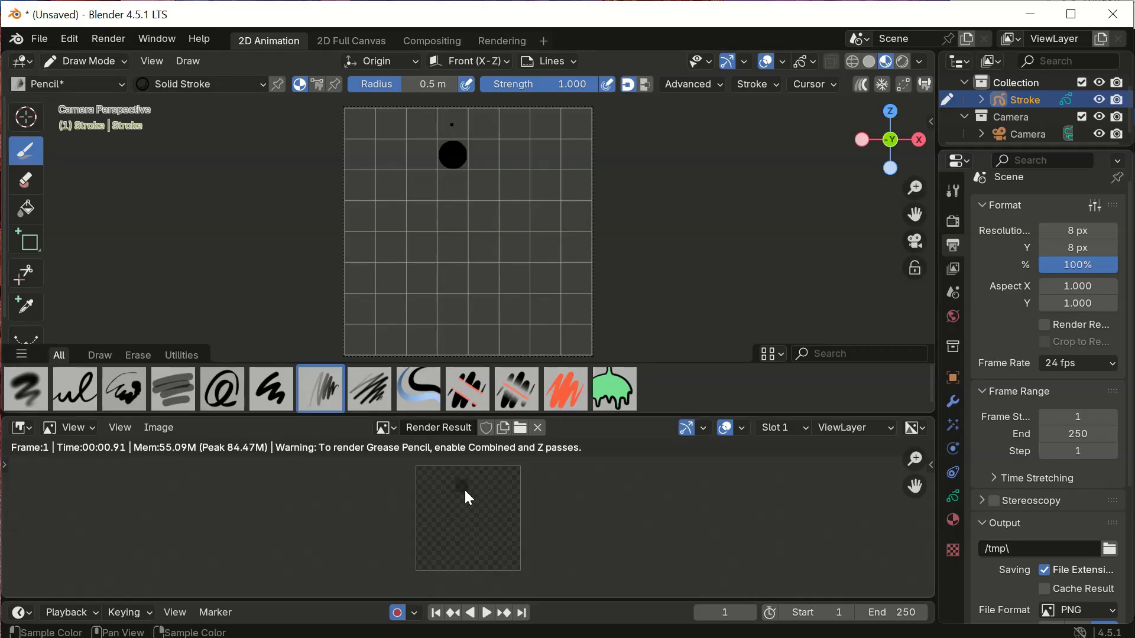
Step: Switch to the Pen brush and set its radius to 0.7 m
{"action": "left_click", "coordinate": [279, 393]}
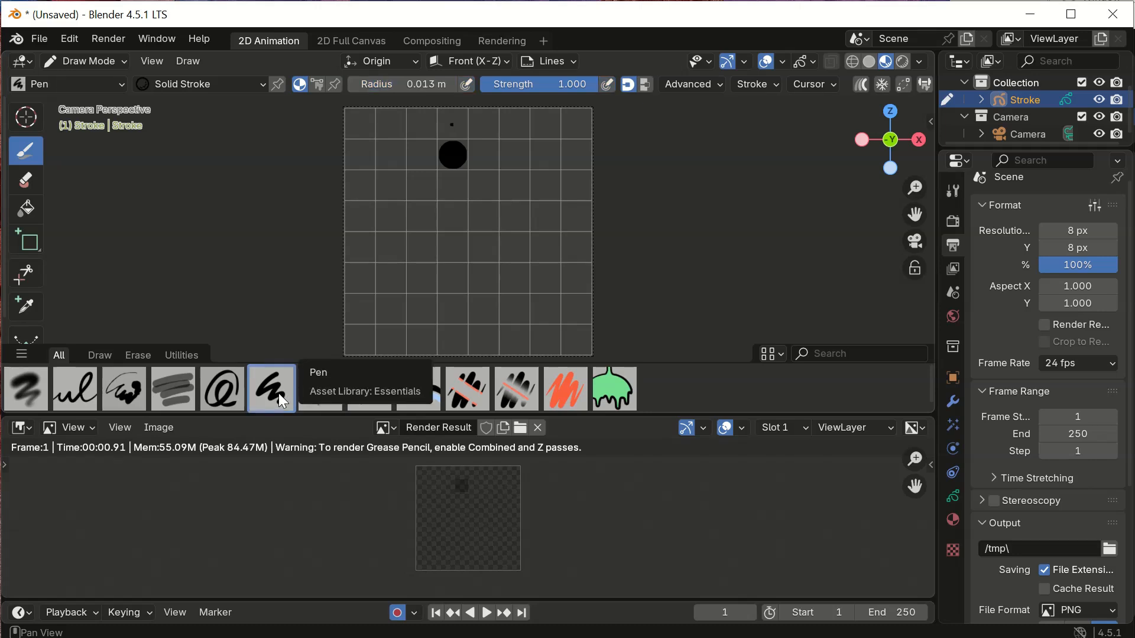
{"action": "left_click", "coordinate": [426, 84]}
{"action": "type", "text": "0.7"}
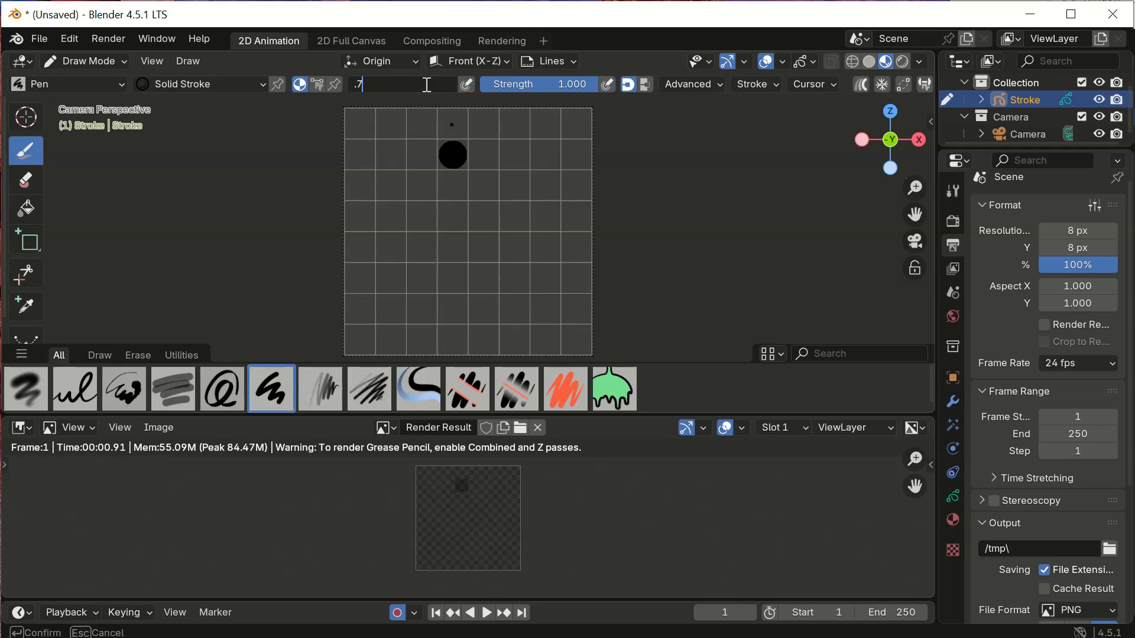
{"action": "key", "text": "Return"}
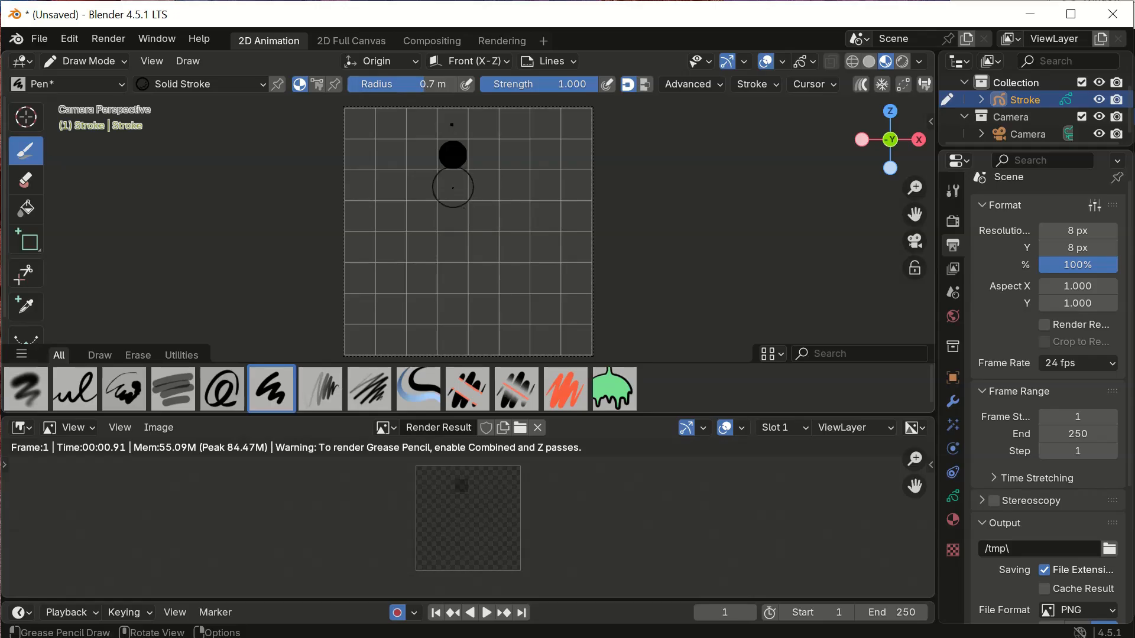
Step: Draw a Pen dot in the fourth-row, fourth-column grid cell and render the image
{"action": "left_click", "coordinate": [451, 213]}
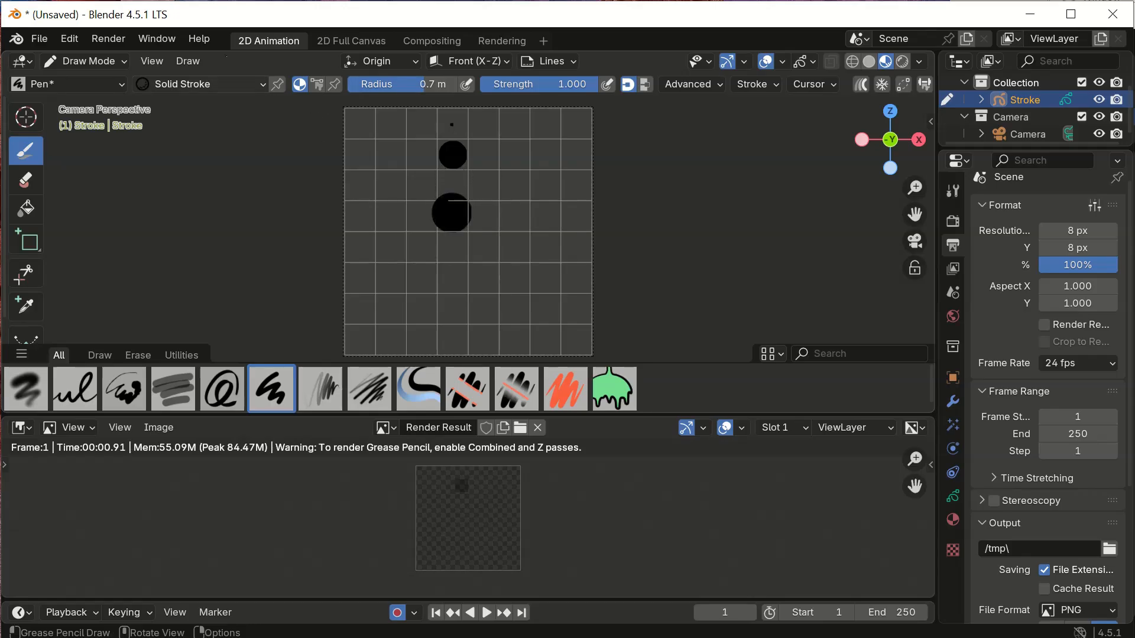
{"action": "left_click", "coordinate": [157, 38]}
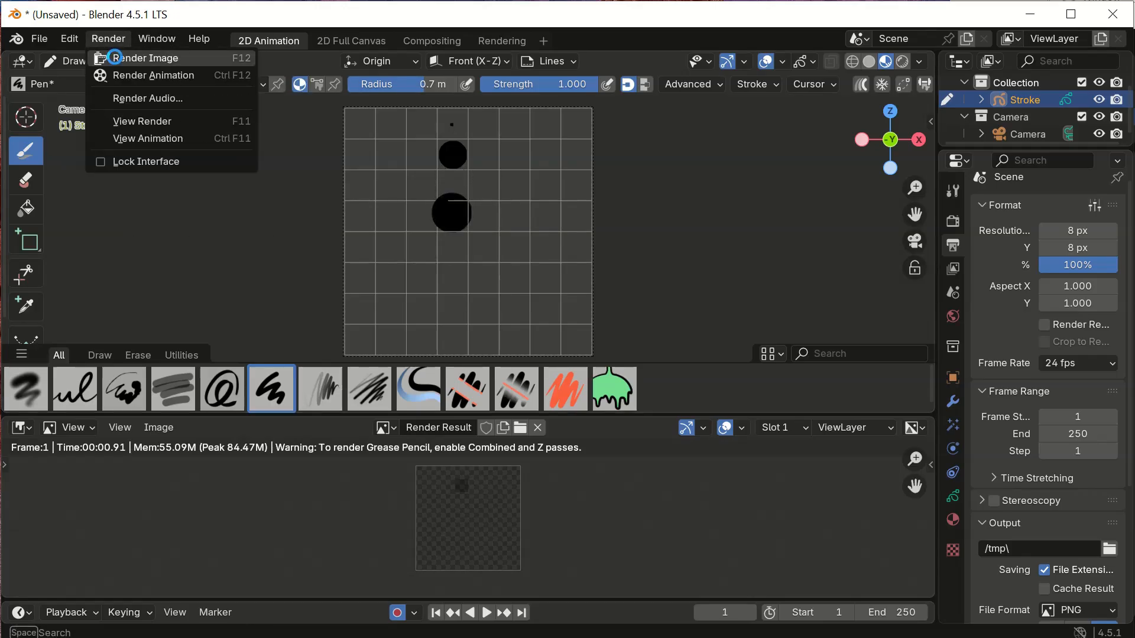
{"action": "left_click", "coordinate": [115, 57]}
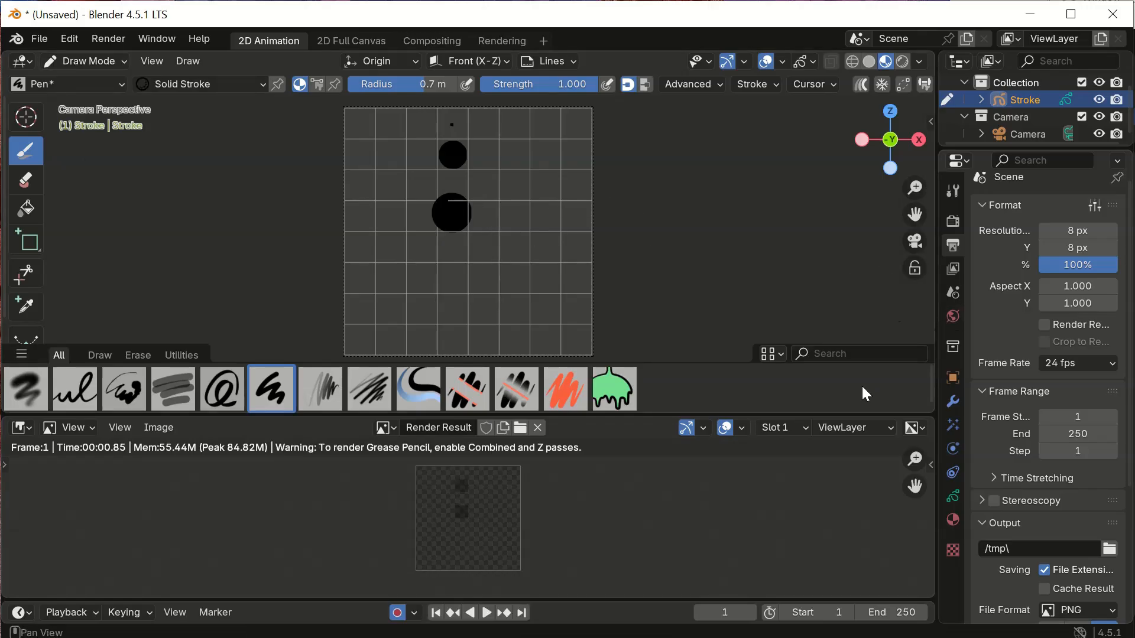
Step: Erase all the dots on the canvas with Eraser Hard and return to the Pen brush
{"action": "left_click", "coordinate": [31, 177]}
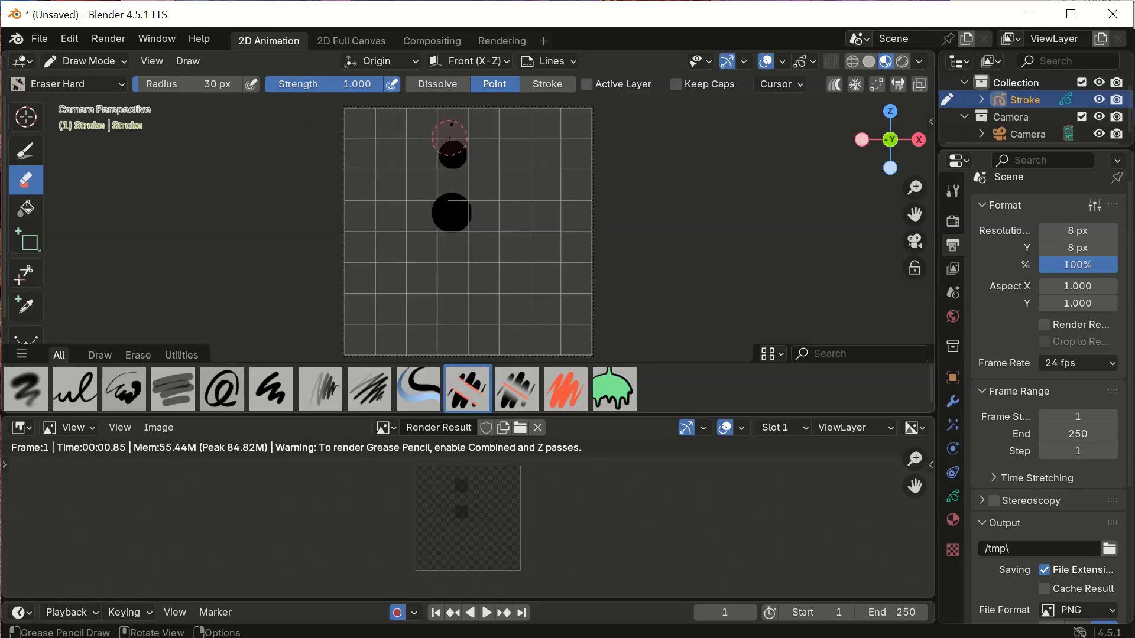
{"action": "left_click_drag", "start_coordinate": [450, 136], "coordinate": [464, 221]}
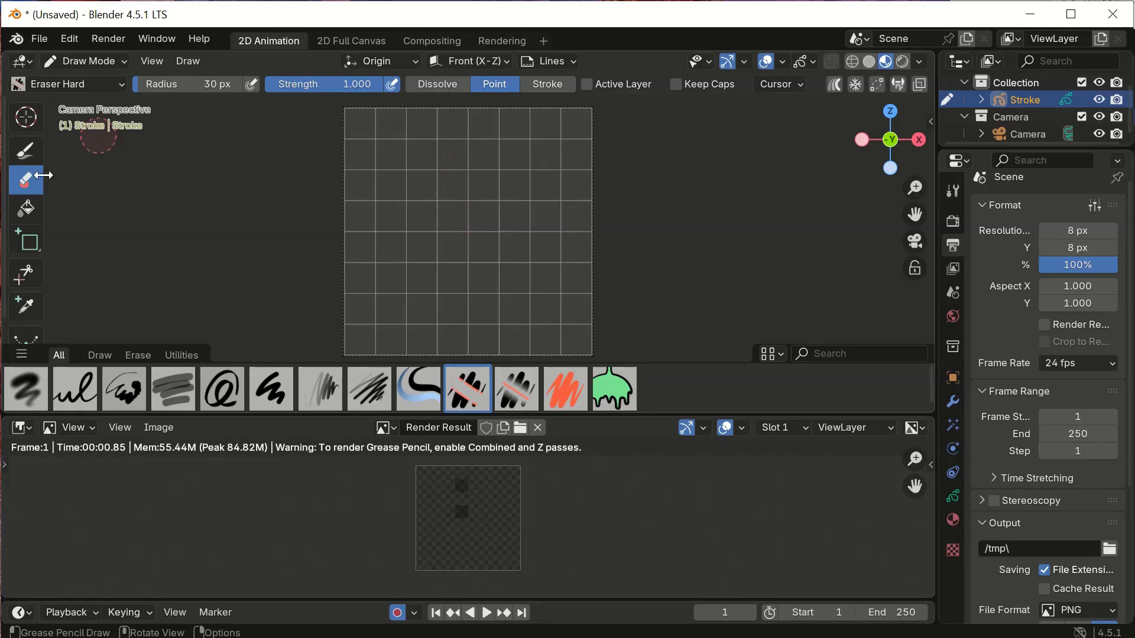
{"action": "left_click", "coordinate": [24, 157]}
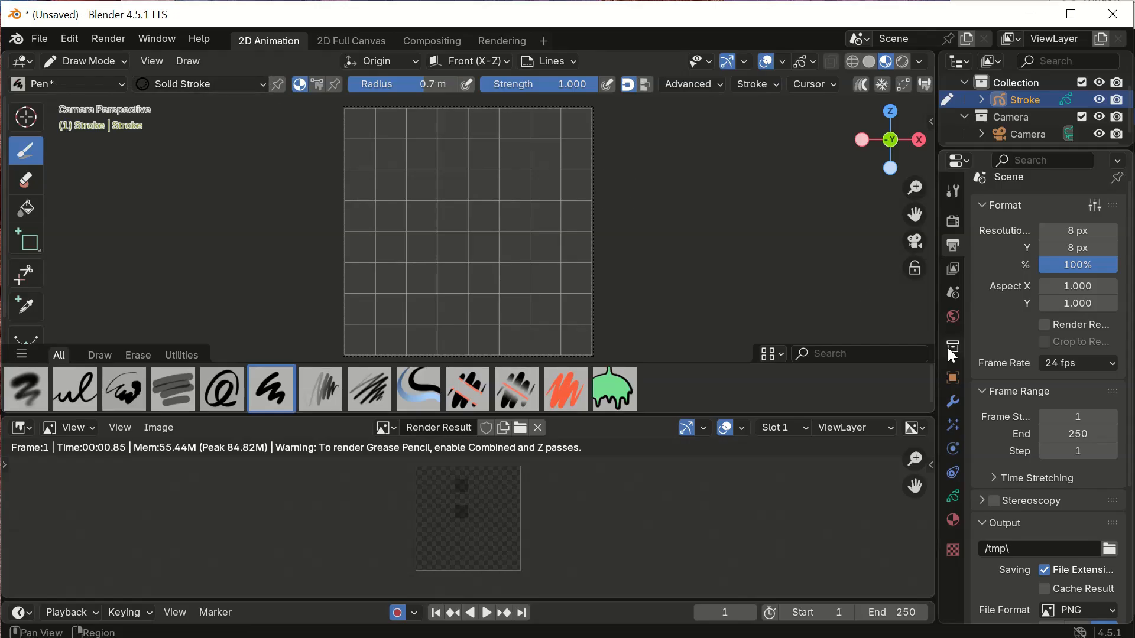
Step: Show the material properties of the Stroke object
{"action": "left_click", "coordinate": [952, 498]}
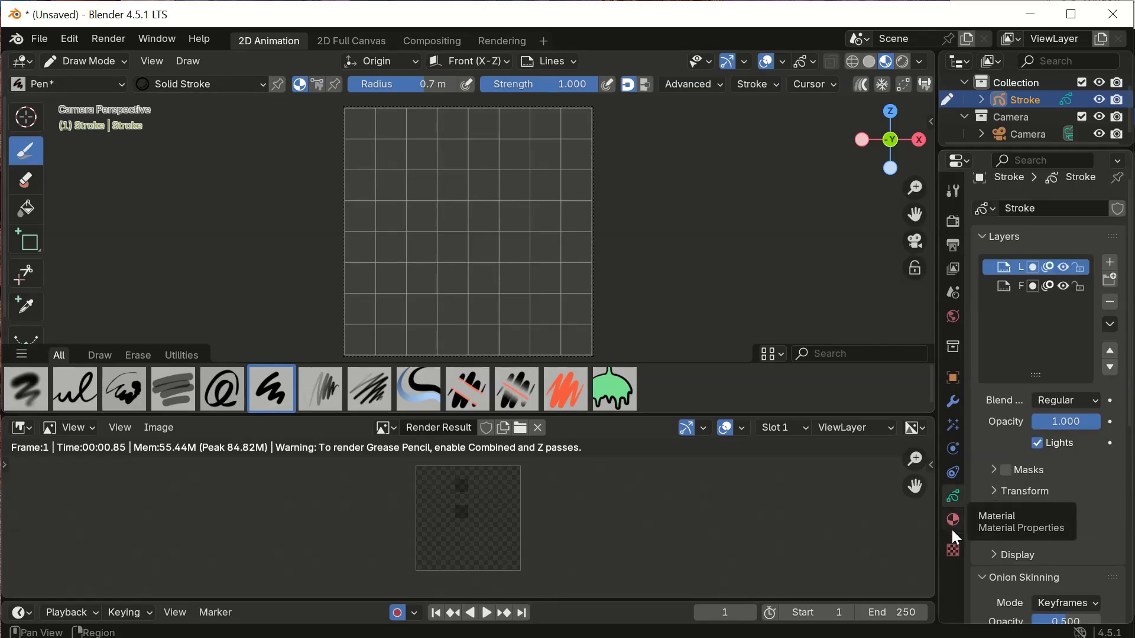
{"action": "left_click", "coordinate": [952, 523]}
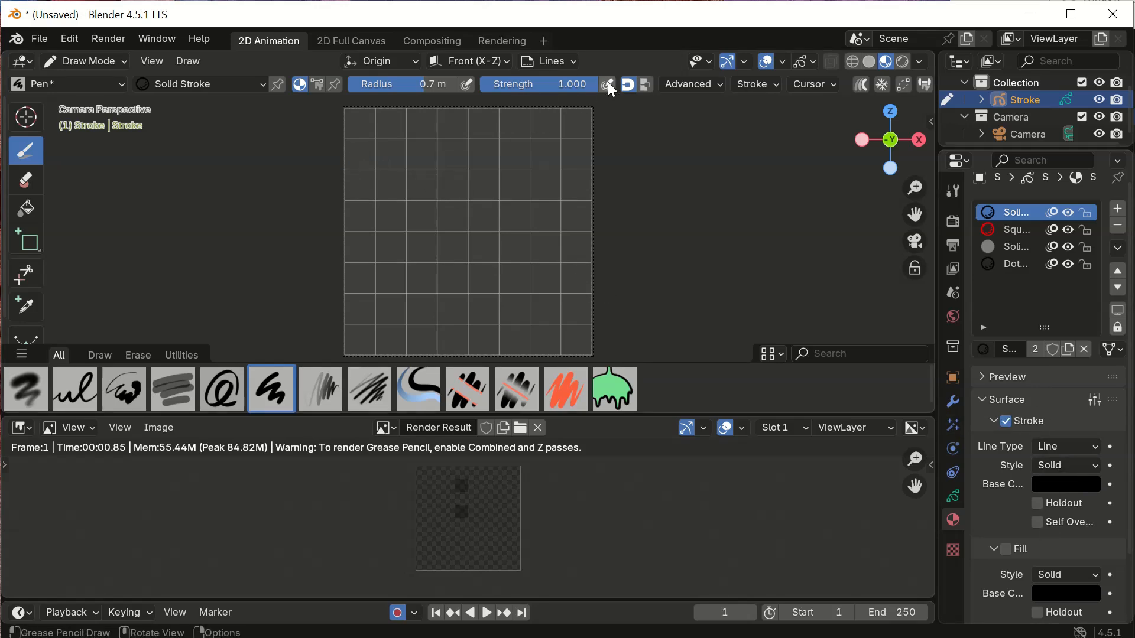
Step: With strength pressure enabled for the Pen brush, draw a horizontal stroke along the fourth grid row and render the image
{"action": "left_click", "coordinate": [454, 219]}
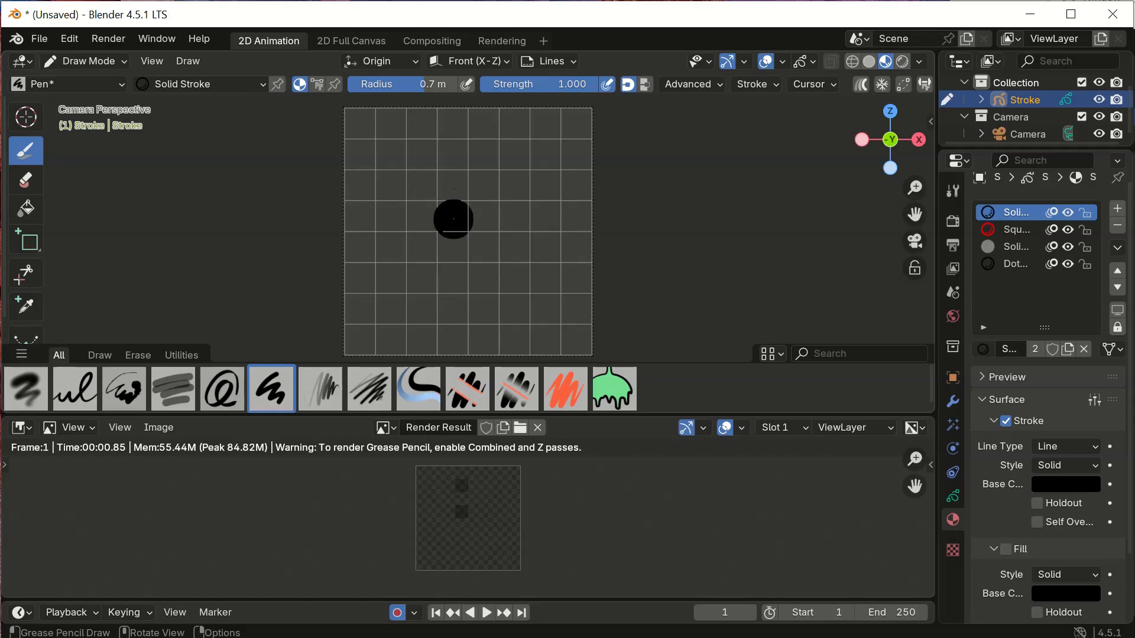
{"action": "left_click_drag", "start_coordinate": [453, 220], "coordinate": [521, 217]}
{"action": "left_click", "coordinate": [116, 41]}
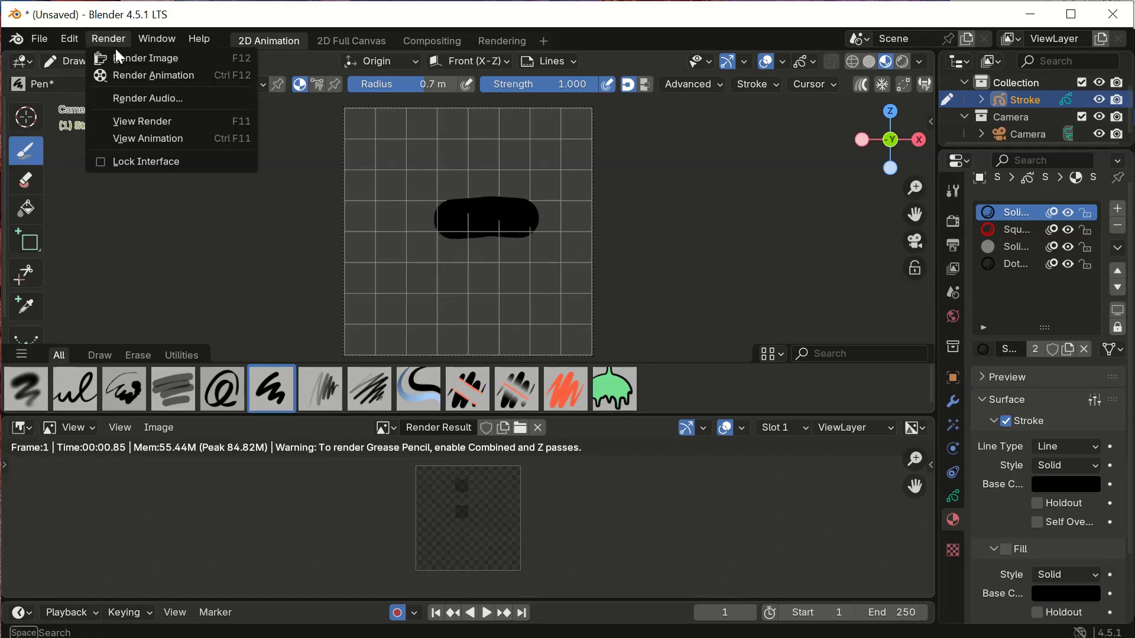
{"action": "left_click", "coordinate": [116, 57]}
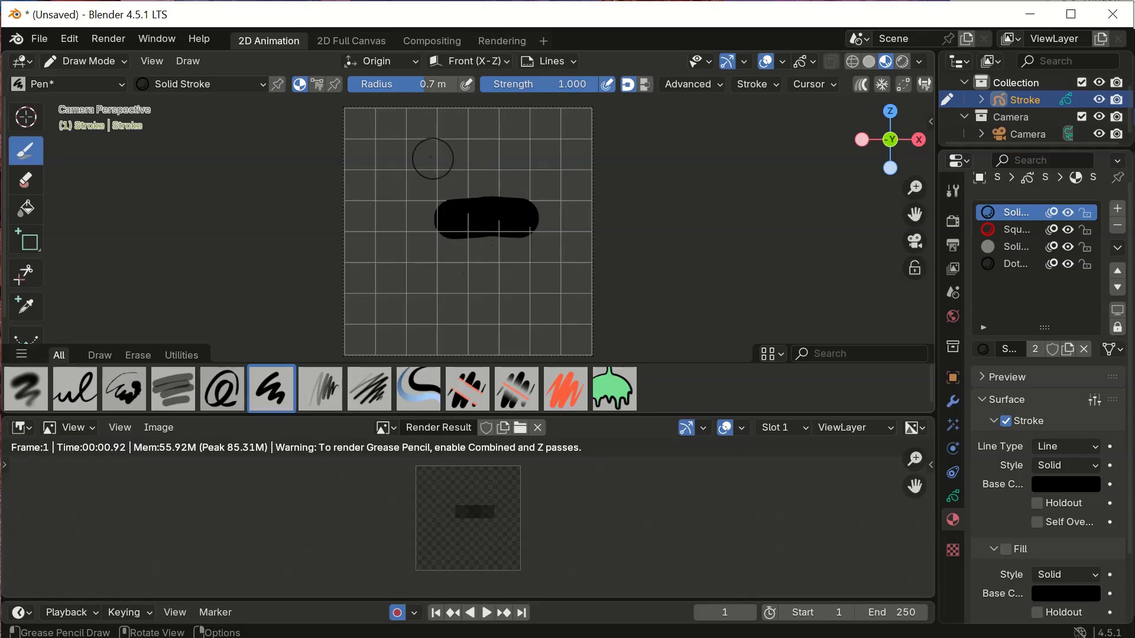
Step: Enable radius pressure for the Pen brush, draw a vertical stroke down the third grid column, and render the image
{"action": "left_click", "coordinate": [467, 84]}
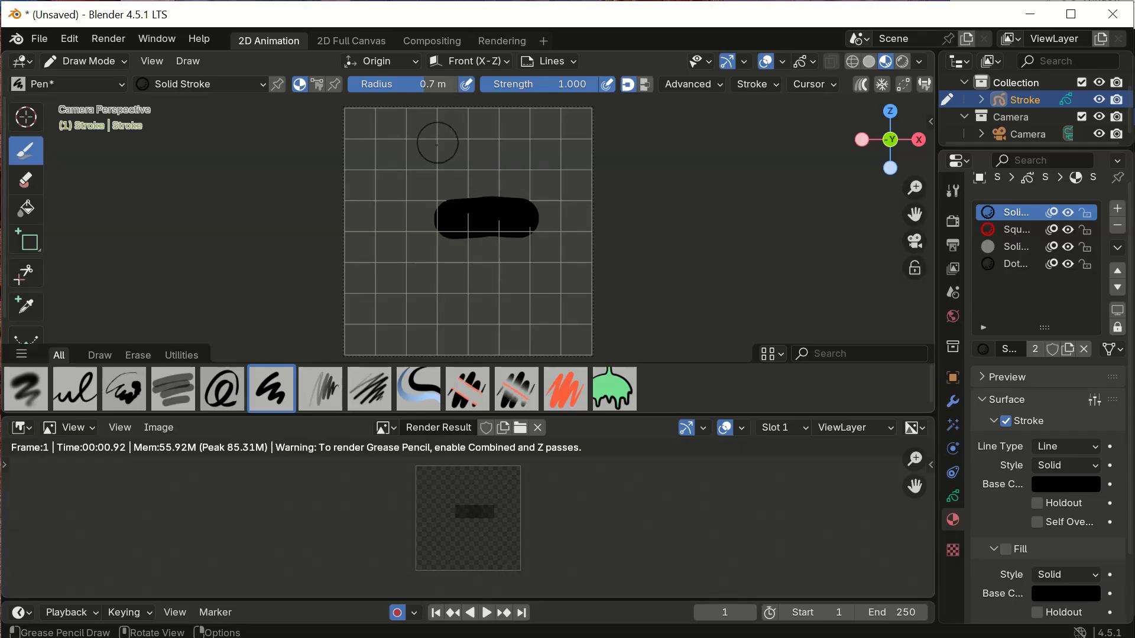
{"action": "left_click_drag", "start_coordinate": [420, 151], "coordinate": [426, 267]}
{"action": "left_click", "coordinate": [118, 38]}
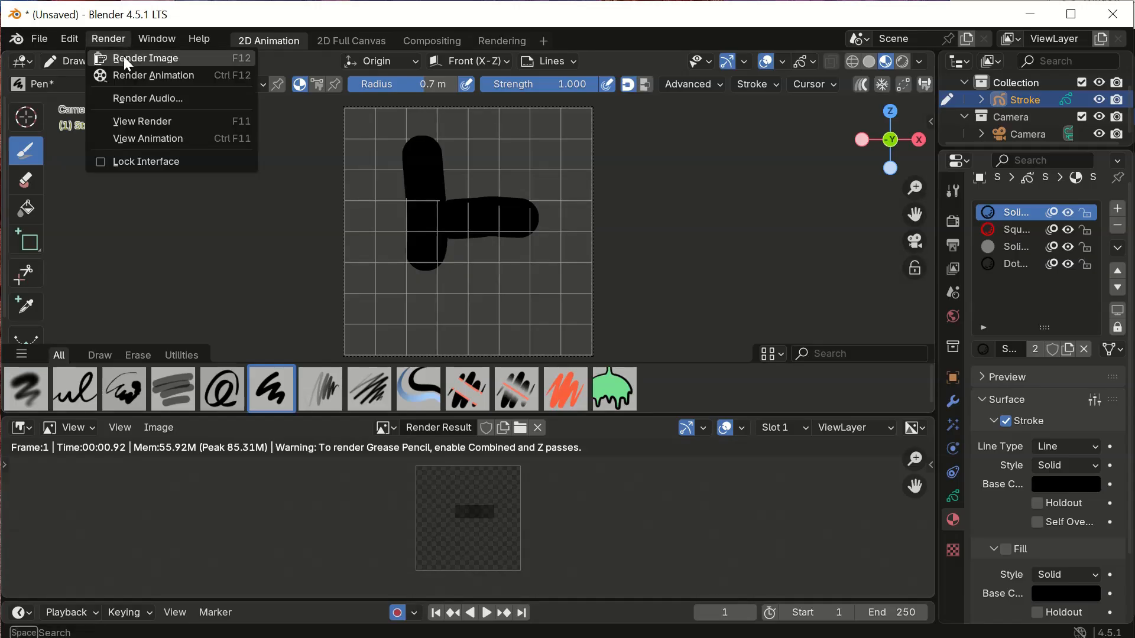
{"action": "left_click", "coordinate": [127, 59]}
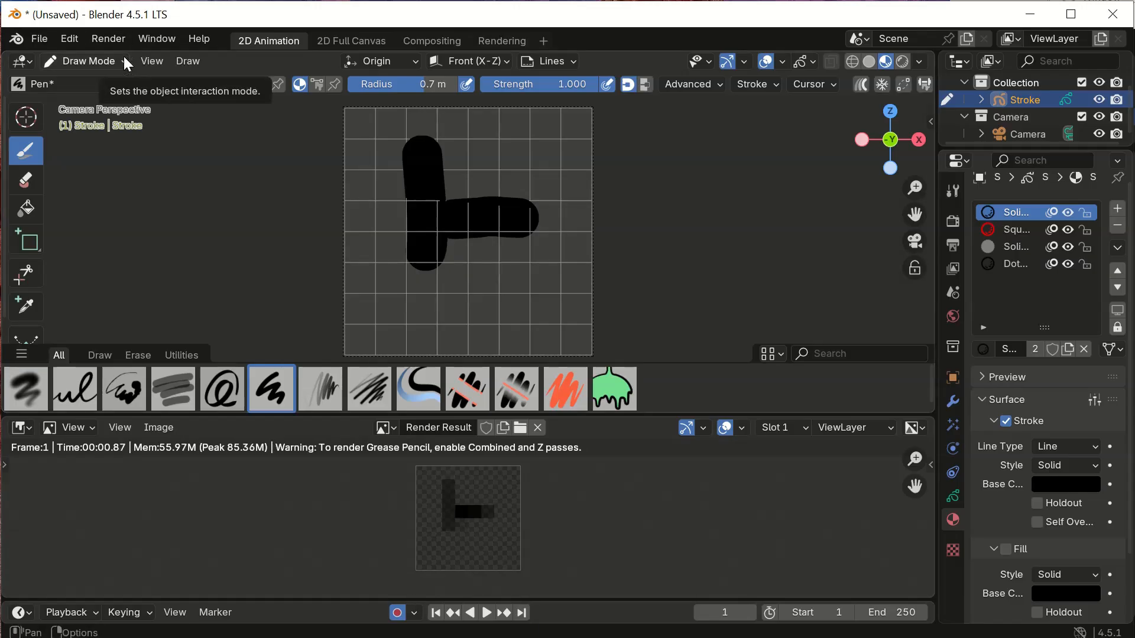
Step: Draw another freehand stroke across the grid, and undo it together with the two earlier Pen strokes
{"action": "mouse_move", "coordinate": [387, 152]}
{"action": "left_mouse_down"}
{"action": "mouse_move", "coordinate": [516, 260]}
{"action": "mouse_move", "coordinate": [535, 139]}
{"action": "mouse_move", "coordinate": [389, 269]}
{"action": "left_mouse_up"}
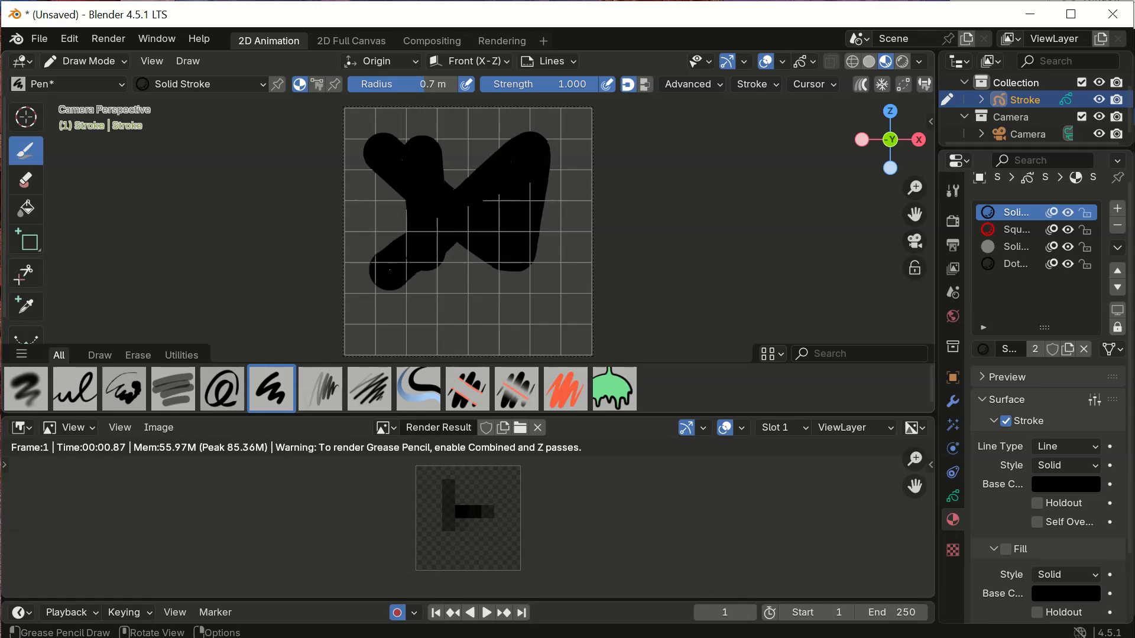
{"action": "key", "text": "ctrl+z"}
{"action": "key", "text": "ctrl+z"}
{"action": "key", "text": "ctrl+z"}
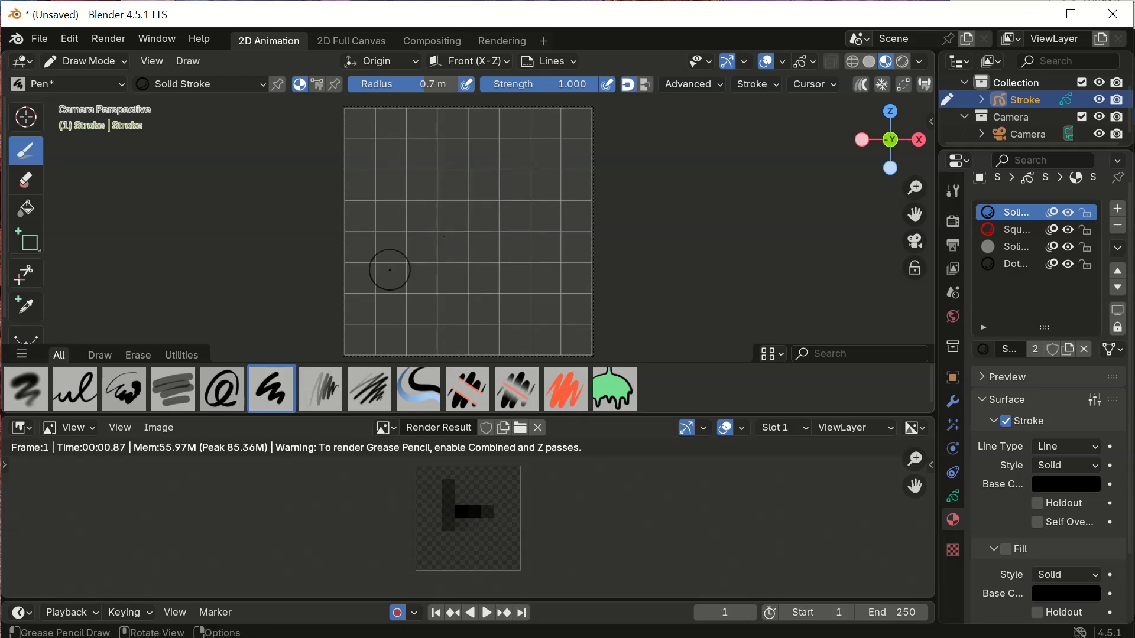
Step: Set the Pen brush radius to 0.5 m
{"action": "left_click", "coordinate": [425, 82]}
{"action": "type", "text": "0.5"}
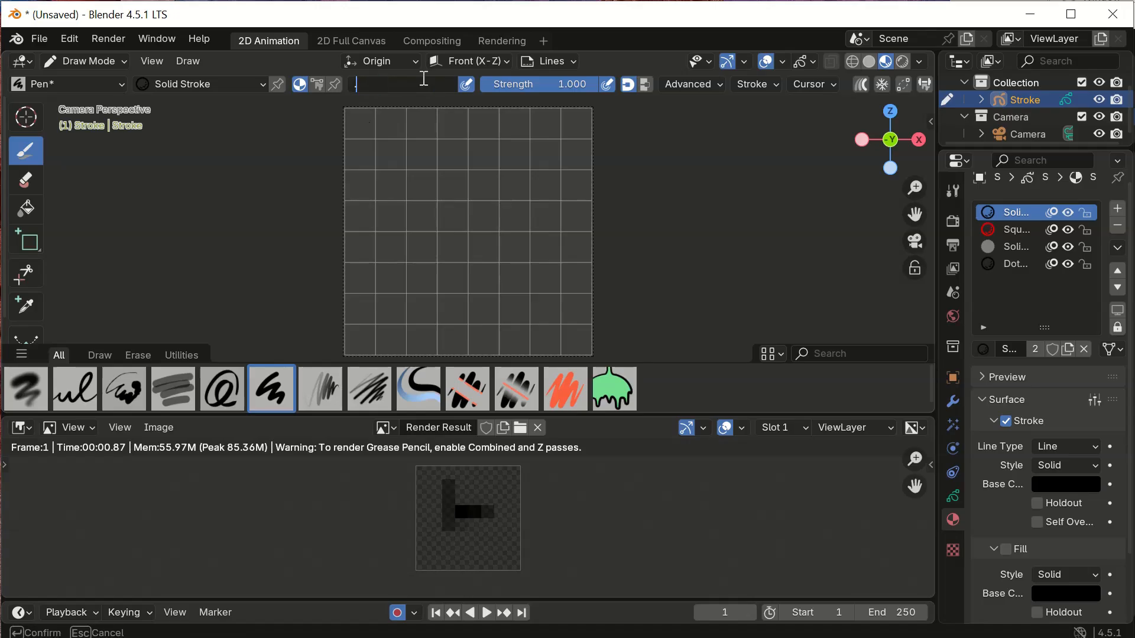
{"action": "key", "text": "Return"}
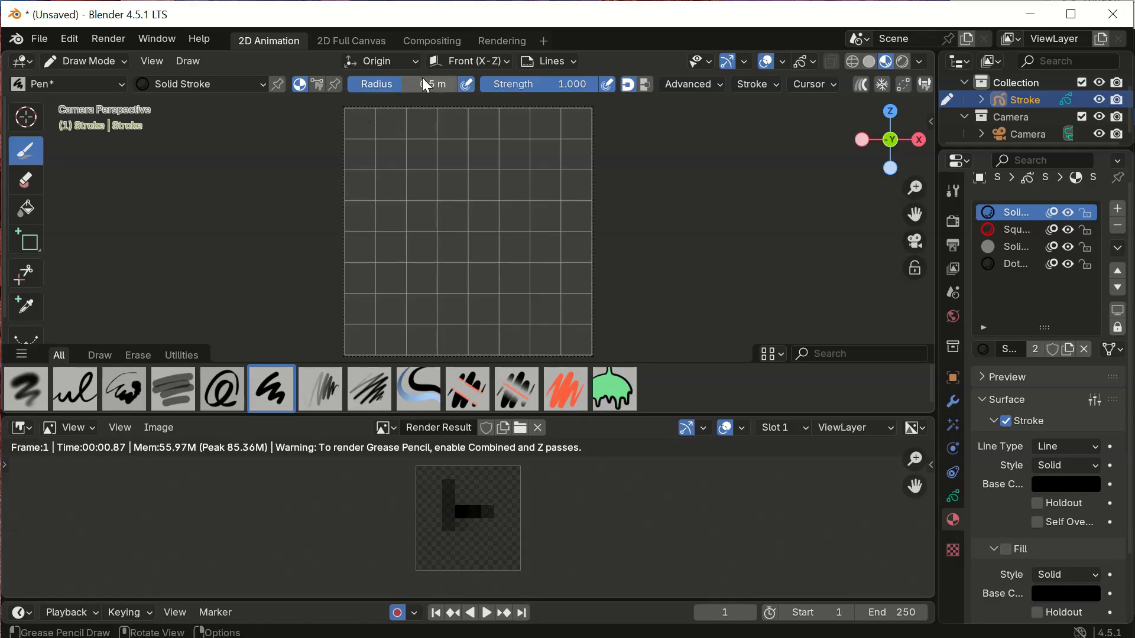
Step: Draw one Pen dot in each of the four corner cells of the grid and render the image
{"action": "left_click", "coordinate": [360, 124]}
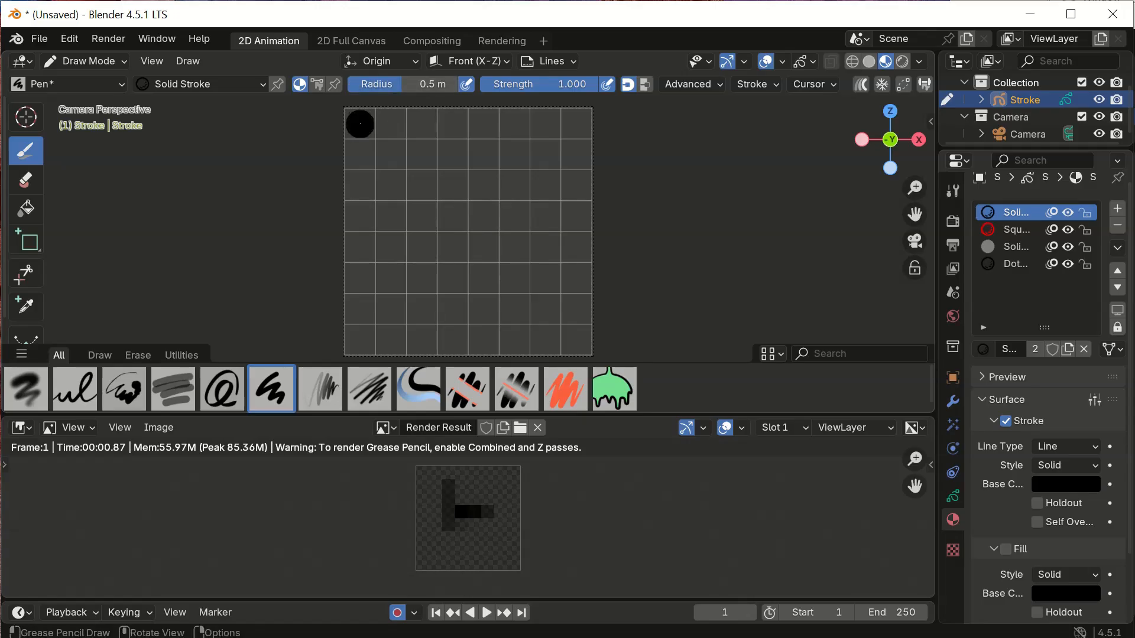
{"action": "left_click", "coordinate": [575, 124]}
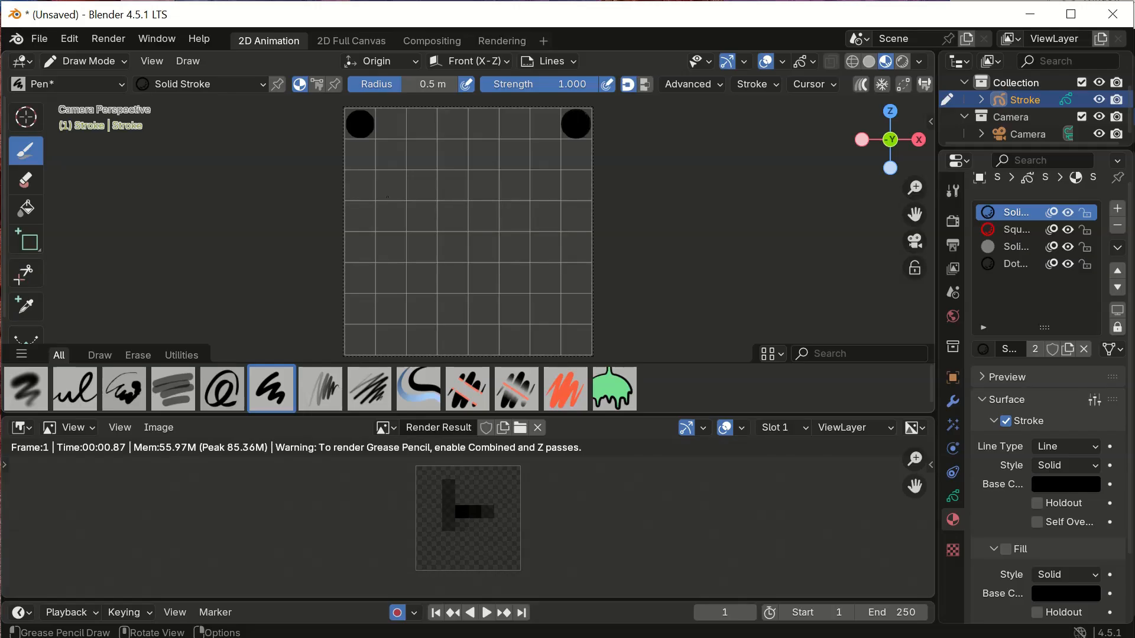
{"action": "left_click", "coordinate": [360, 340]}
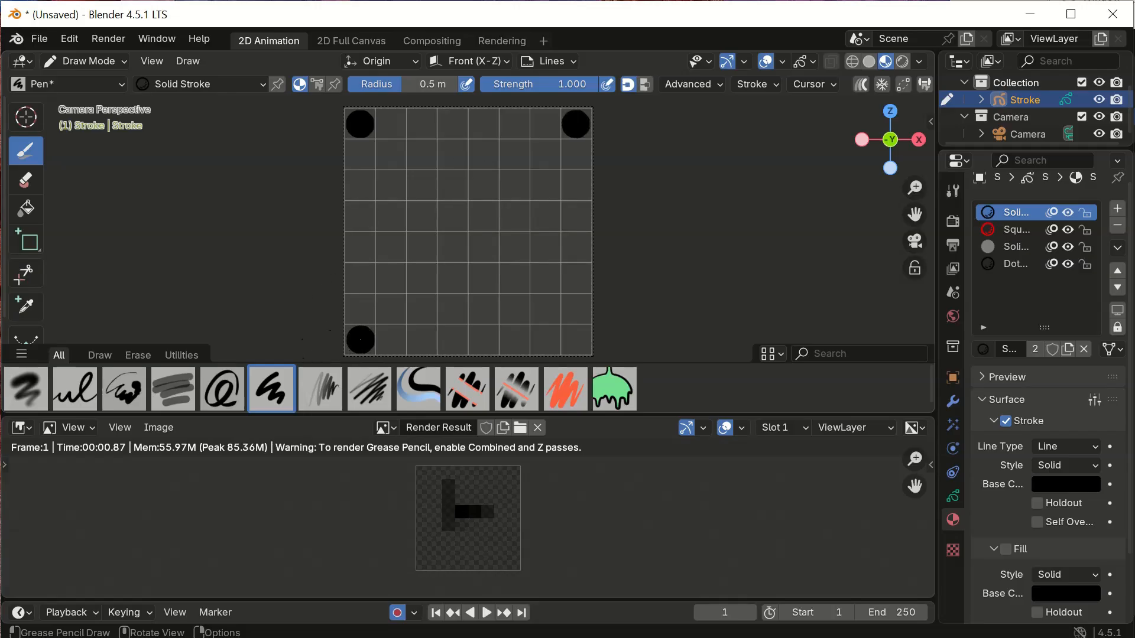
{"action": "left_click", "coordinate": [576, 341]}
{"action": "left_click", "coordinate": [112, 39]}
{"action": "left_click", "coordinate": [117, 58]}
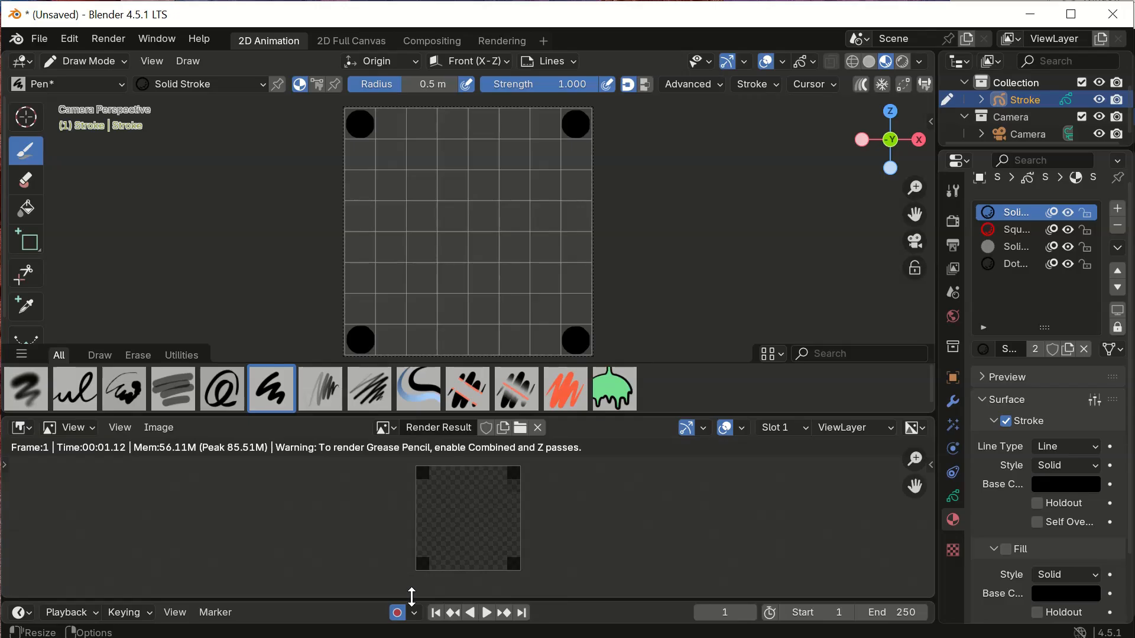
Step: Switch to the Dots Stroke material, draw one Pen dot near the grid's centre, and undo the dot
{"action": "left_click", "coordinate": [1014, 268]}
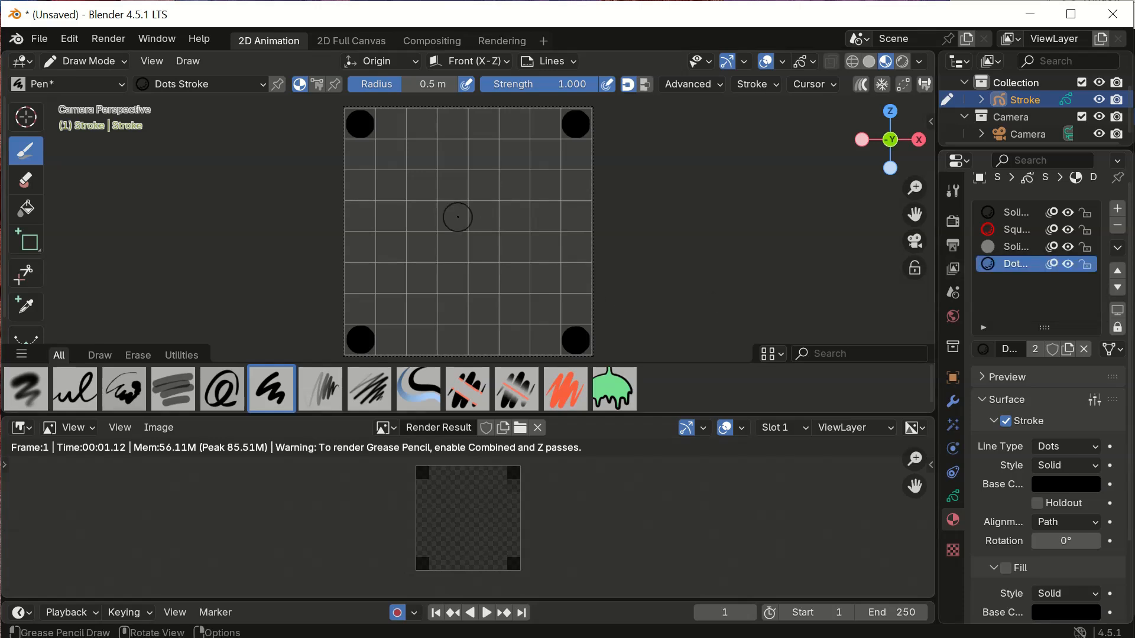
{"action": "left_click", "coordinate": [483, 248]}
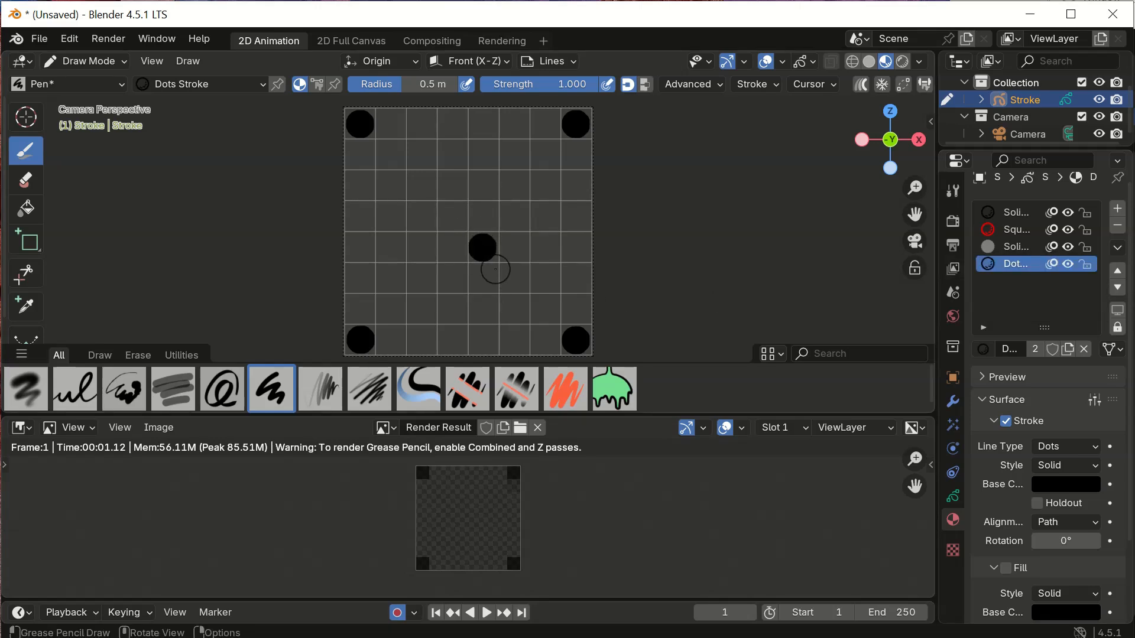
{"action": "key", "text": "ctrl+z"}
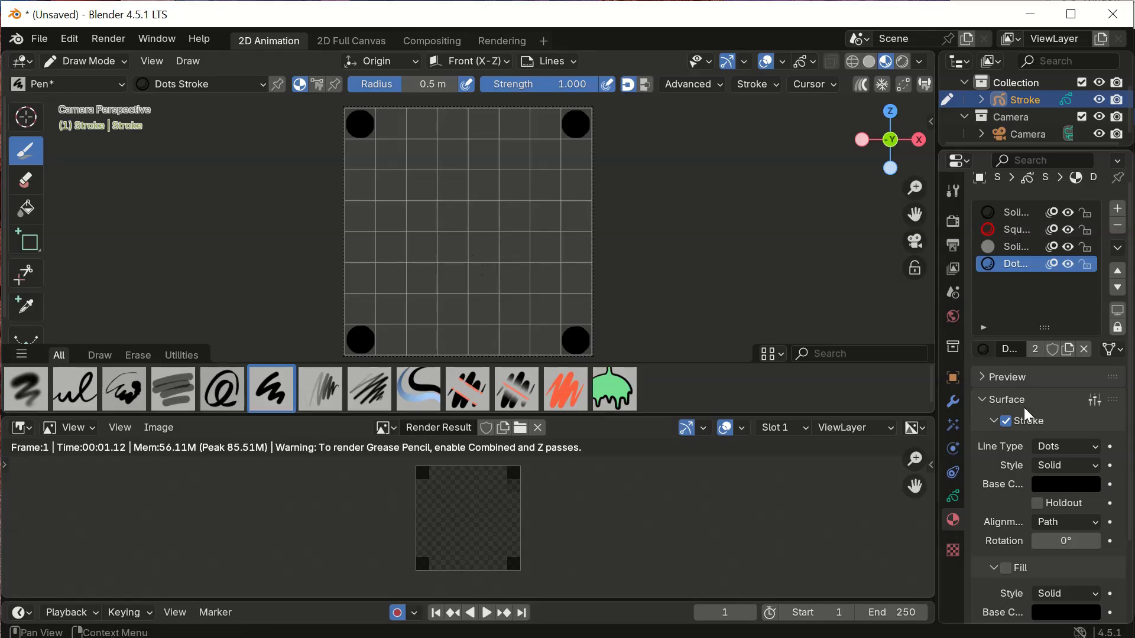
Step: Set the Dots Stroke material's line type to Squares, draw one Pen mark near the grid's centre, and render the image
{"action": "left_click", "coordinate": [1073, 447]}
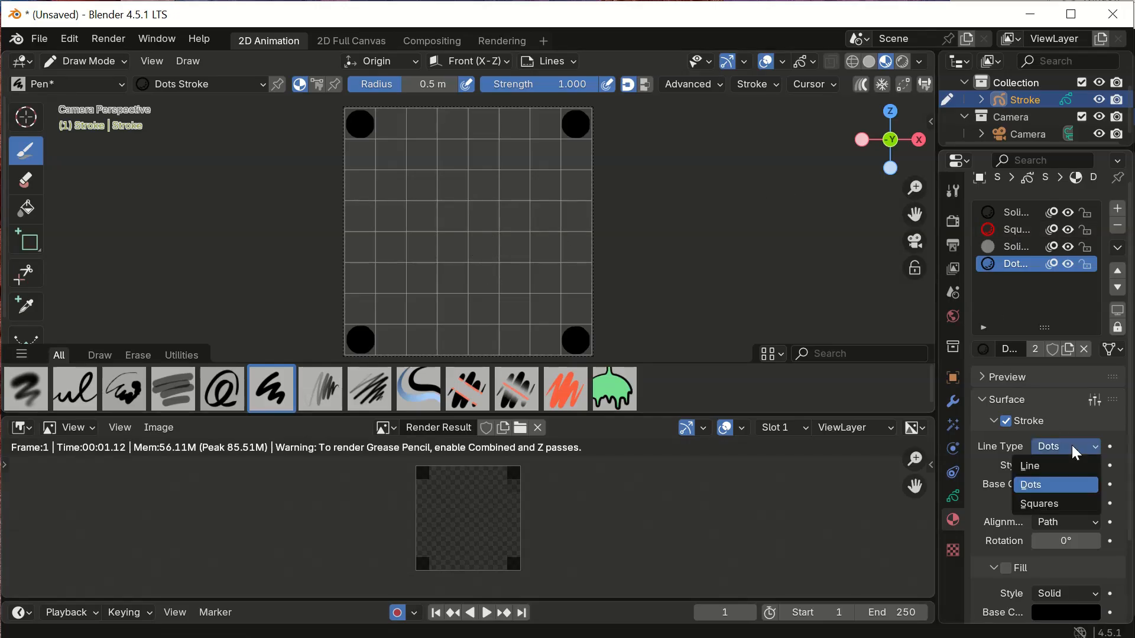
{"action": "left_click", "coordinate": [1043, 500]}
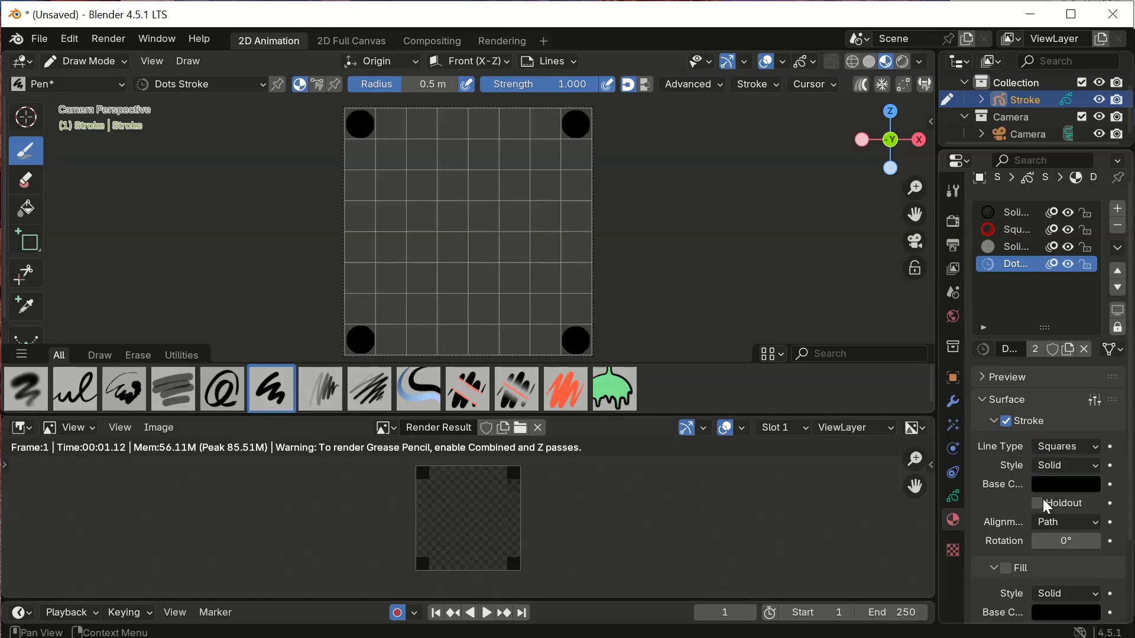
{"action": "left_click", "coordinate": [485, 248]}
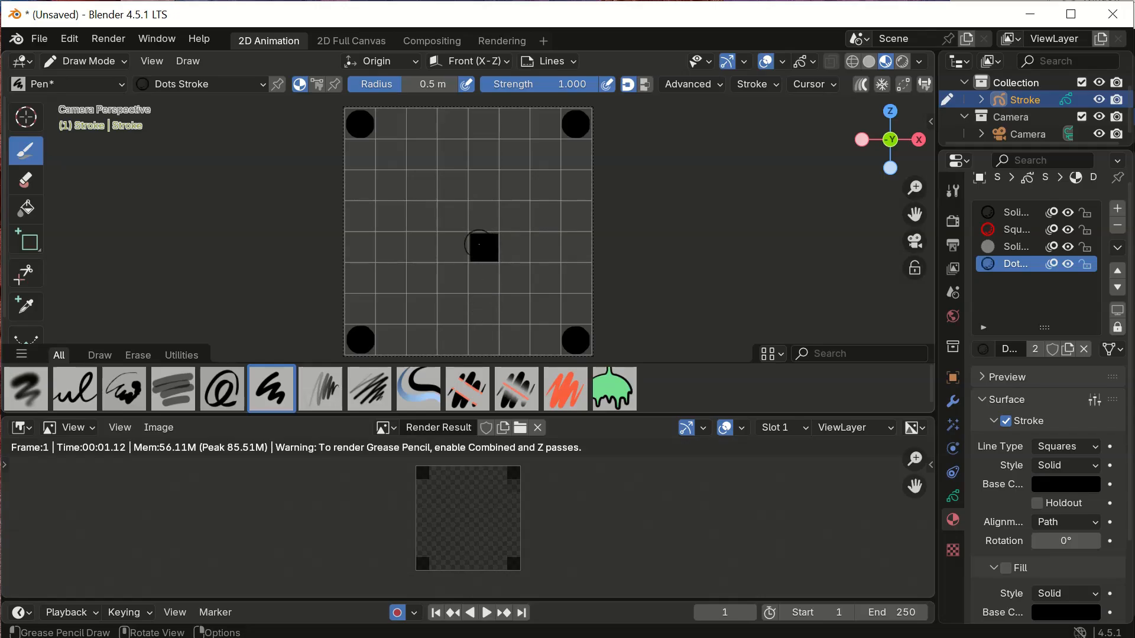
{"action": "left_click", "coordinate": [117, 36]}
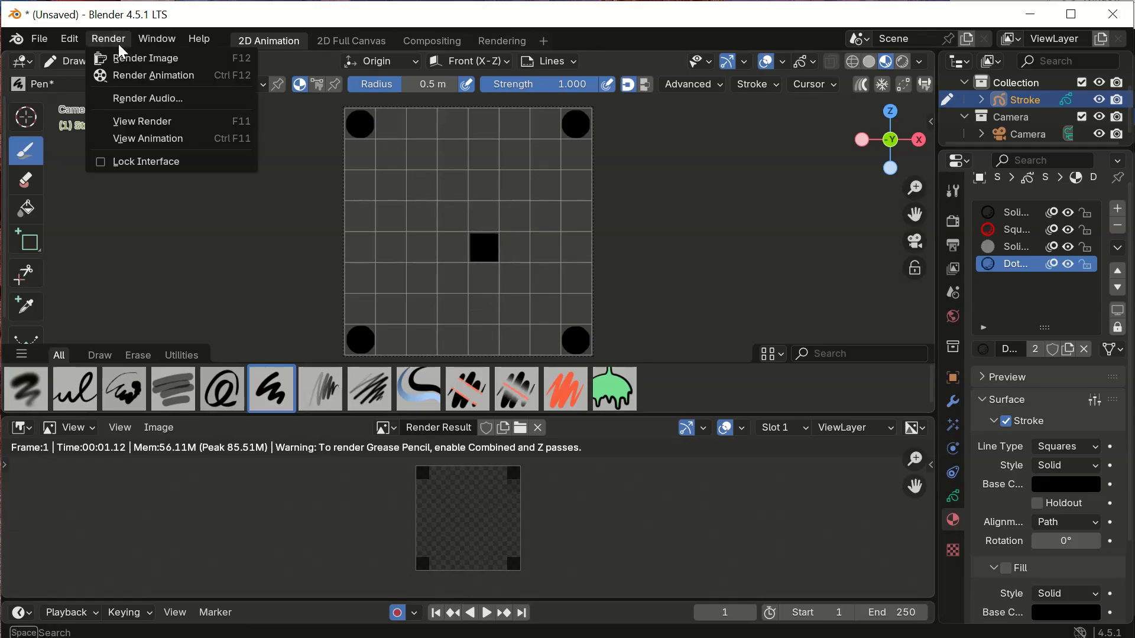
{"action": "left_click", "coordinate": [121, 58]}
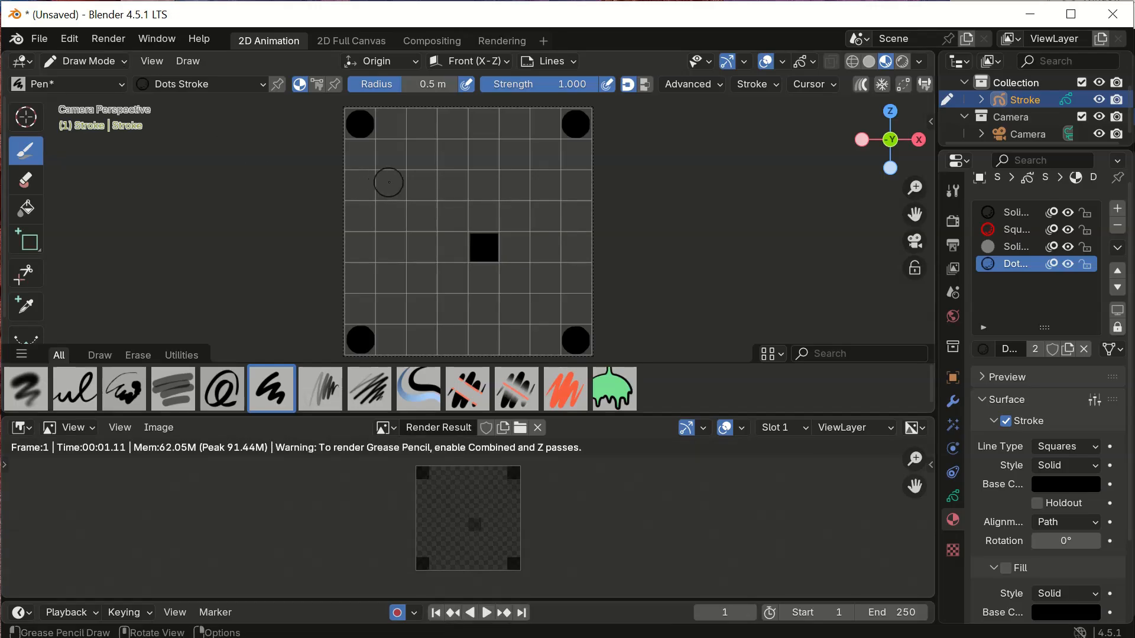
Step: Draw a diagonal and a vertical test stroke with the Squares line type, and undo back to the Solid Stroke material
{"action": "left_click_drag", "start_coordinate": [391, 185], "coordinate": [500, 290]}
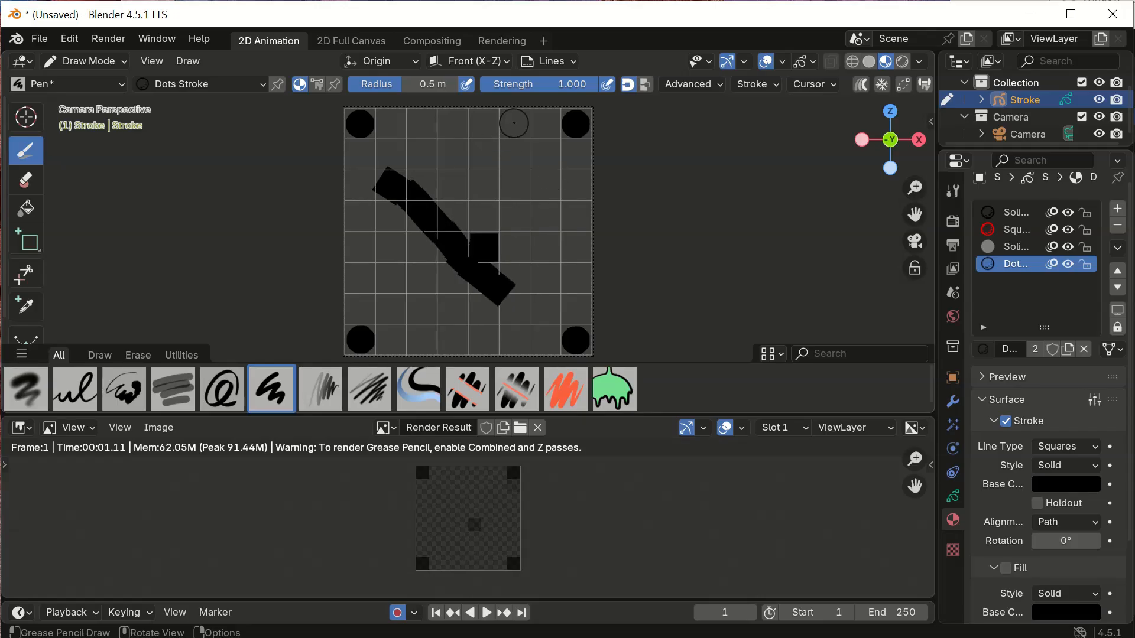
{"action": "left_click_drag", "start_coordinate": [515, 123], "coordinate": [515, 249]}
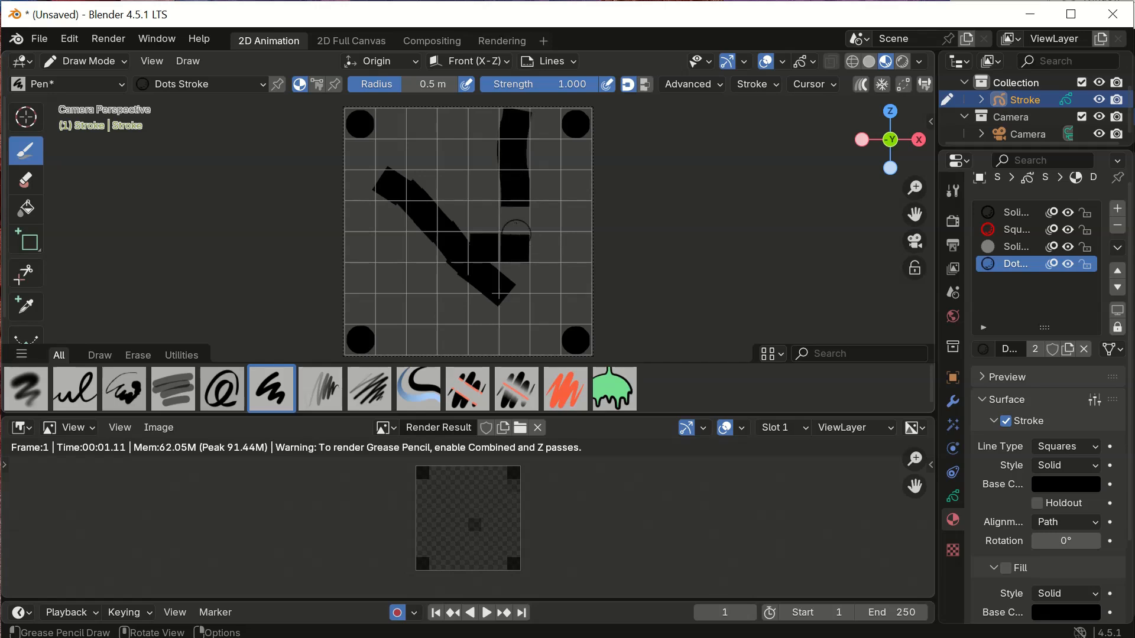
{"action": "key", "text": "ctrl+z"}
{"action": "key", "text": "ctrl+z"}
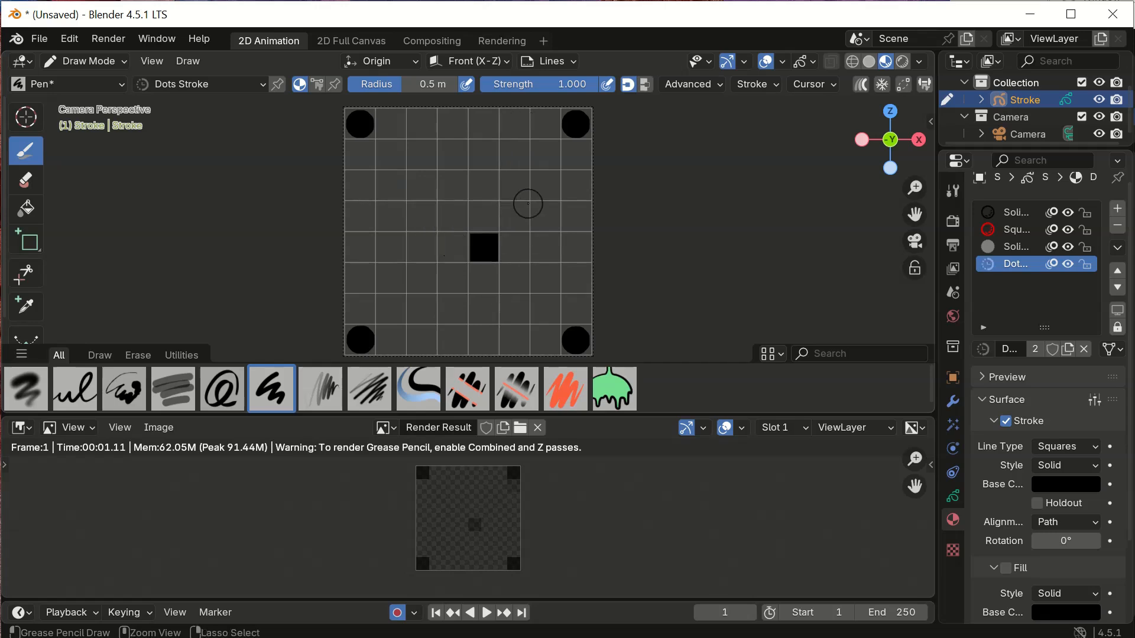
{"action": "key", "text": "ctrl+z"}
{"action": "key", "text": "ctrl+z"}
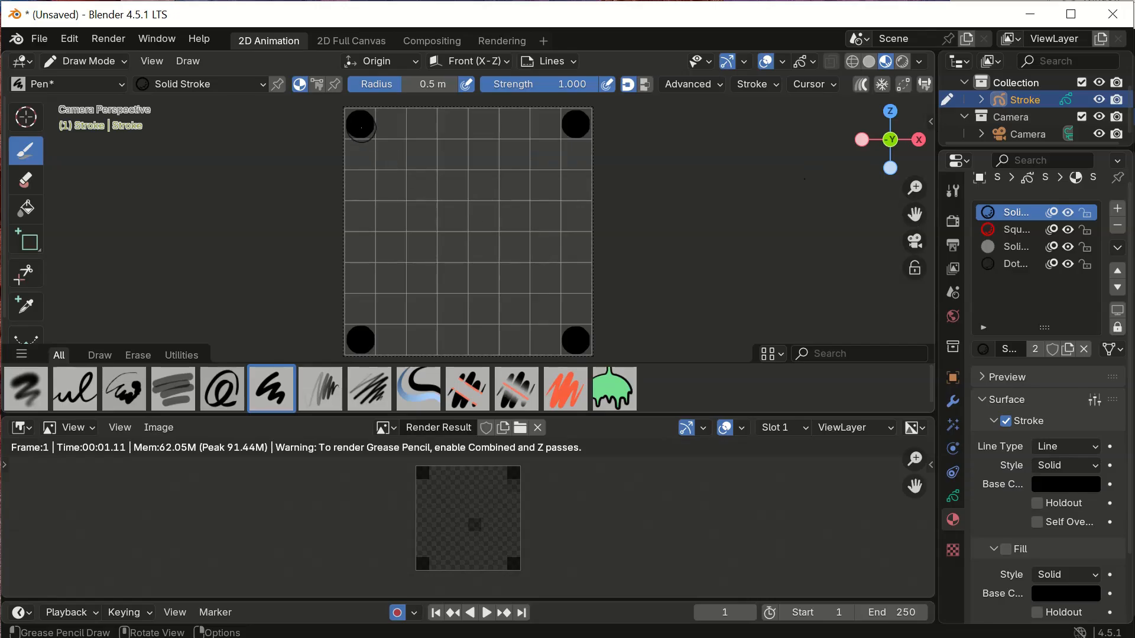
Step: Draw a diagonal Solid Stroke line from the upper-left corner cell to the lower-right corner cell and render the image
{"action": "left_click_drag", "start_coordinate": [361, 127], "coordinate": [579, 341]}
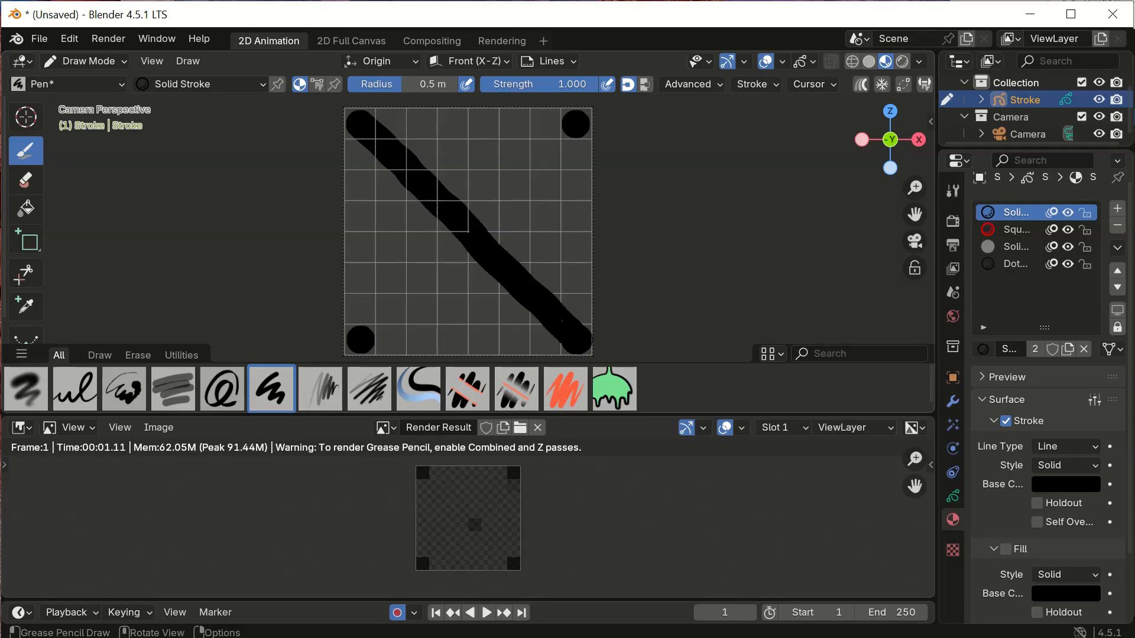
{"action": "left_click", "coordinate": [119, 40]}
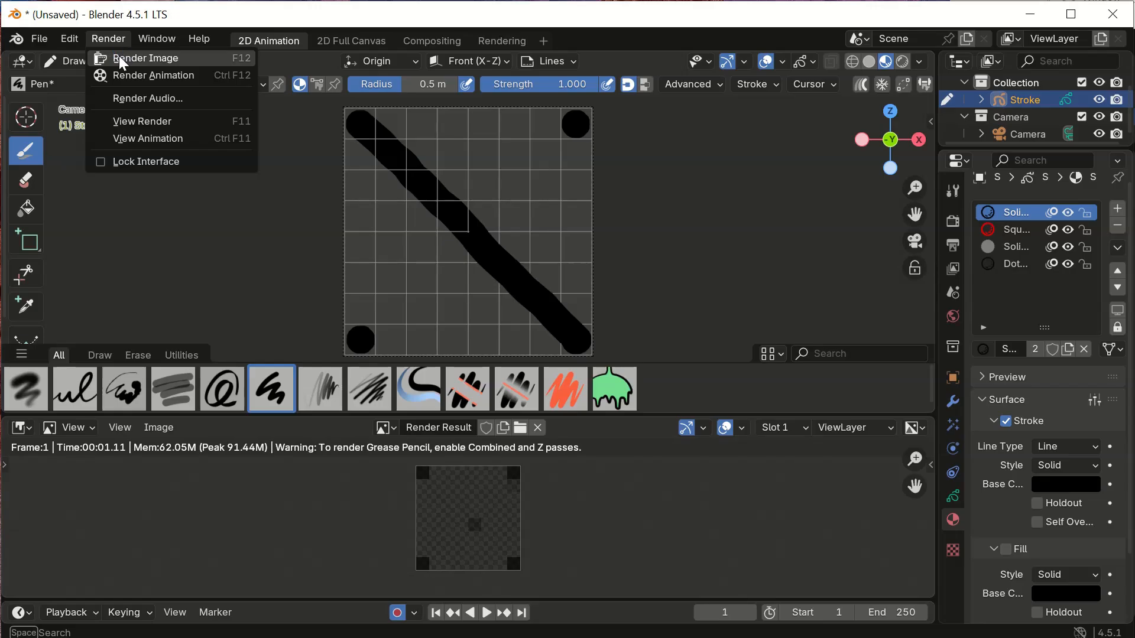
{"action": "left_click", "coordinate": [120, 58]}
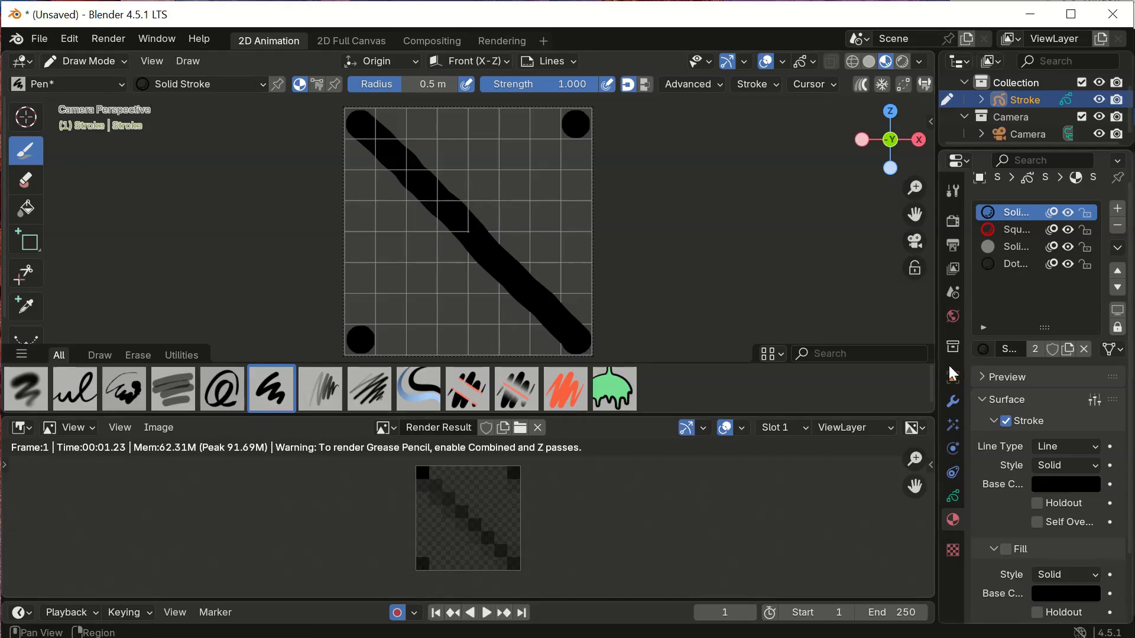
Step: Examine the scene's render settings, including the Grease Pencil viewport and render antialiasing values and Color Management
{"action": "left_click", "coordinate": [953, 381]}
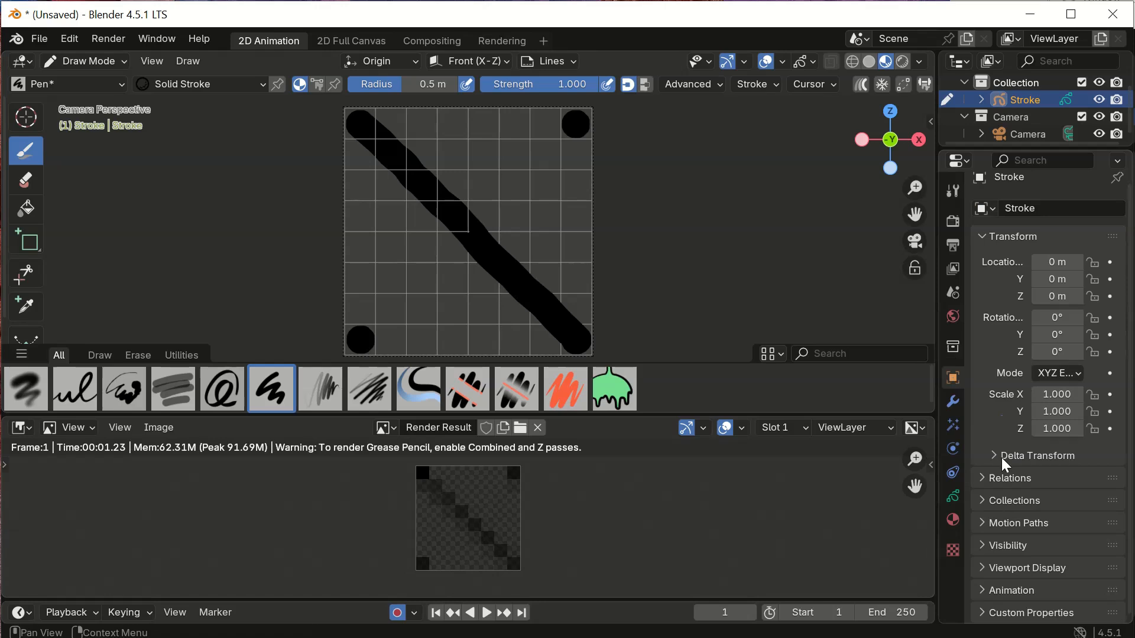
{"action": "left_click", "coordinate": [952, 224]}
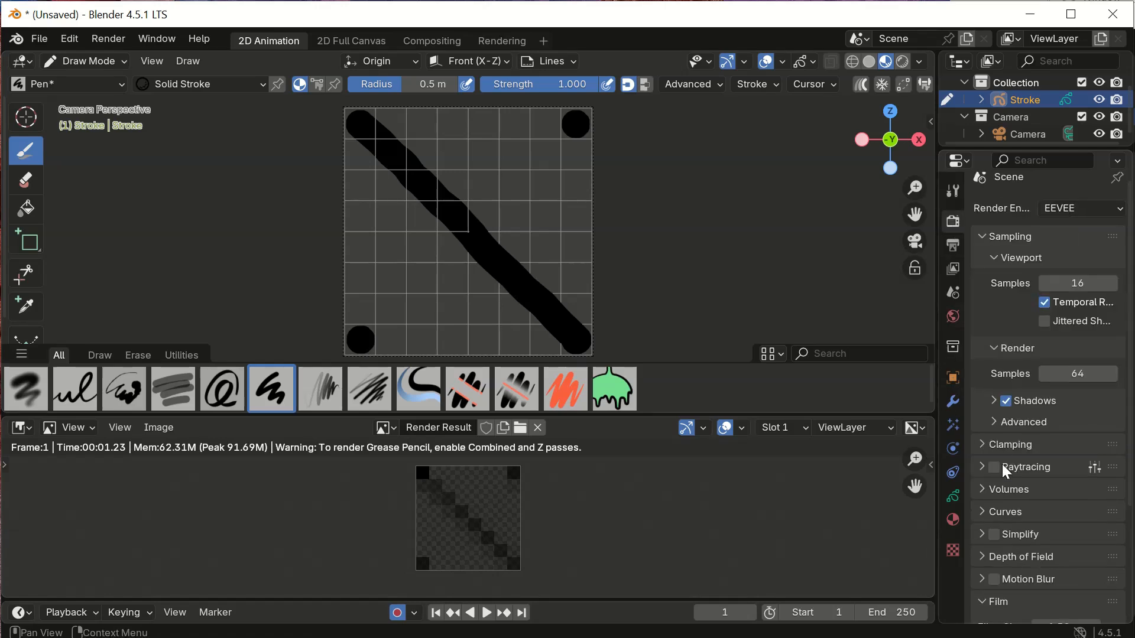
{"action": "scroll", "coordinate": [1002, 465], "scroll_direction": "down", "scroll_amount": 5}
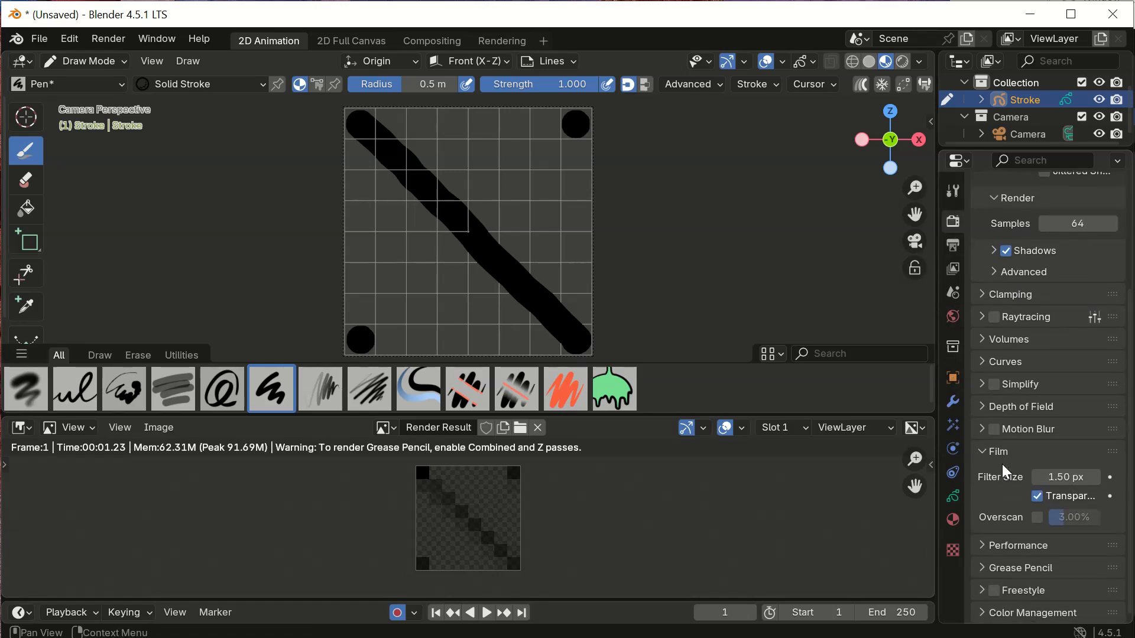
{"action": "left_click", "coordinate": [982, 566]}
{"action": "scroll", "coordinate": [983, 566], "scroll_direction": "down", "scroll_amount": 2}
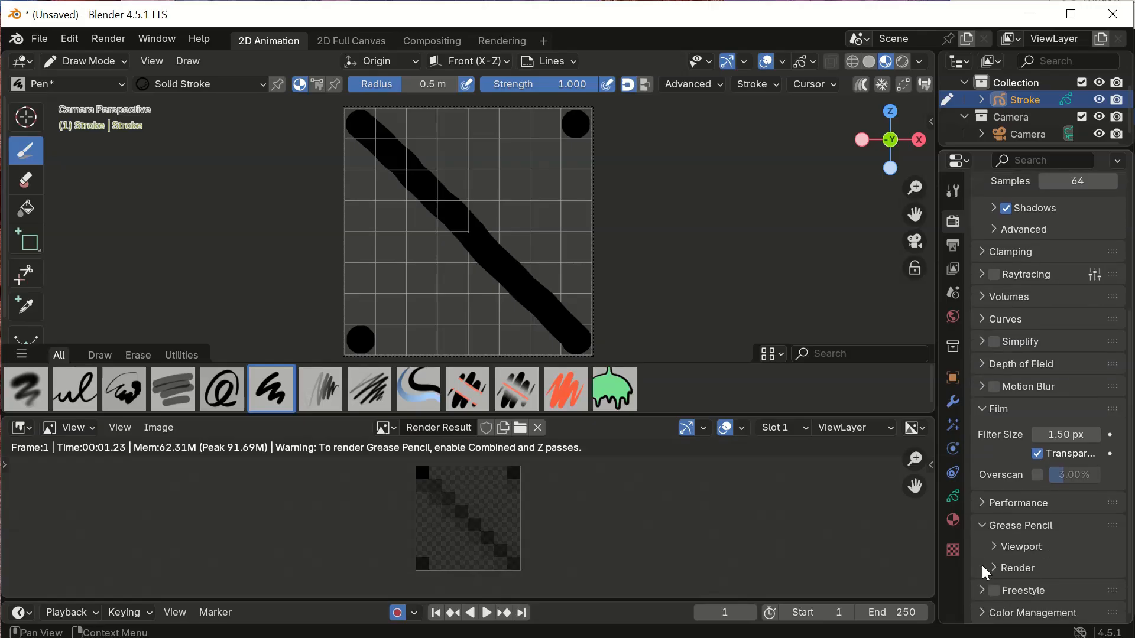
{"action": "left_click", "coordinate": [990, 568]}
{"action": "scroll", "coordinate": [1008, 547], "scroll_direction": "down", "scroll_amount": 2}
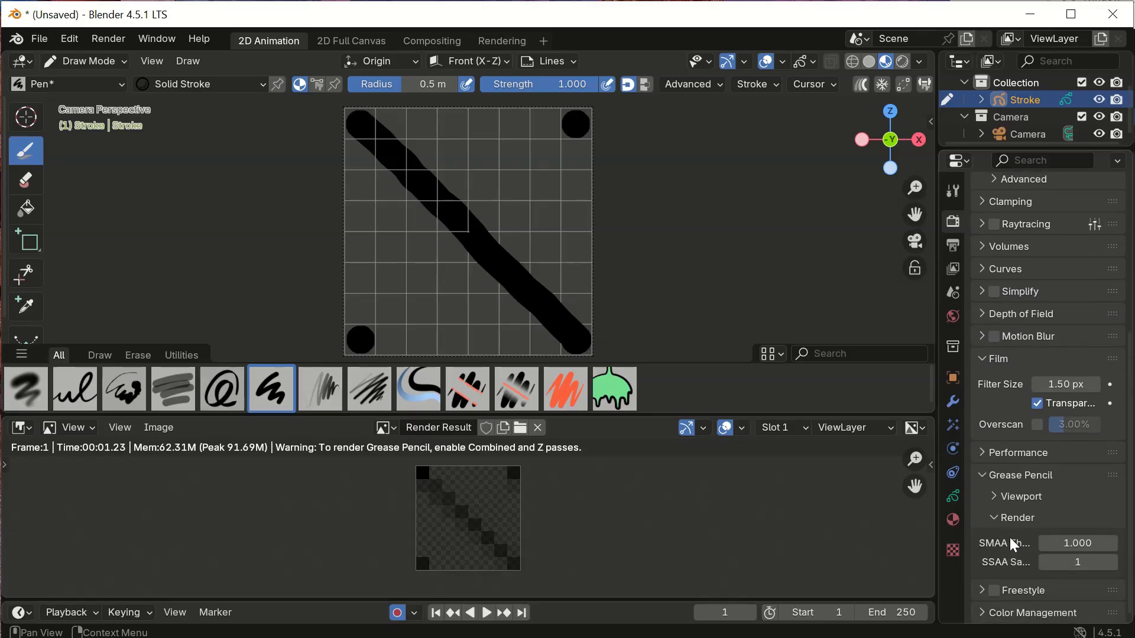
{"action": "left_click", "coordinate": [993, 495]}
{"action": "scroll", "coordinate": [993, 493], "scroll_direction": "down", "scroll_amount": 1}
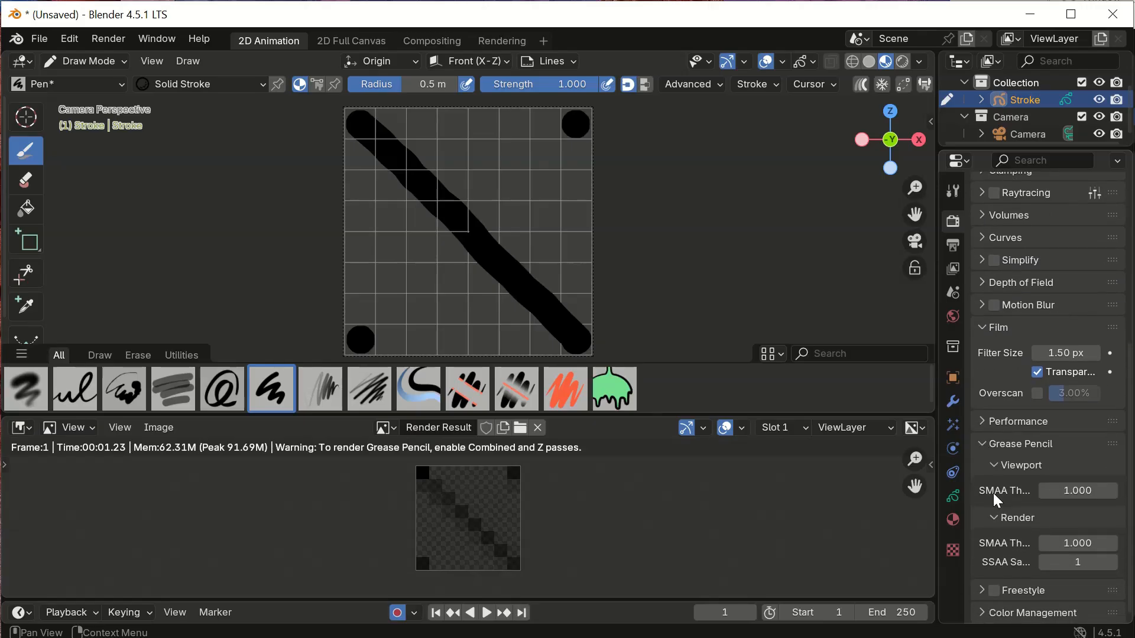
{"action": "left_click", "coordinate": [977, 614]}
{"action": "scroll", "coordinate": [985, 598], "scroll_direction": "down", "scroll_amount": 6}
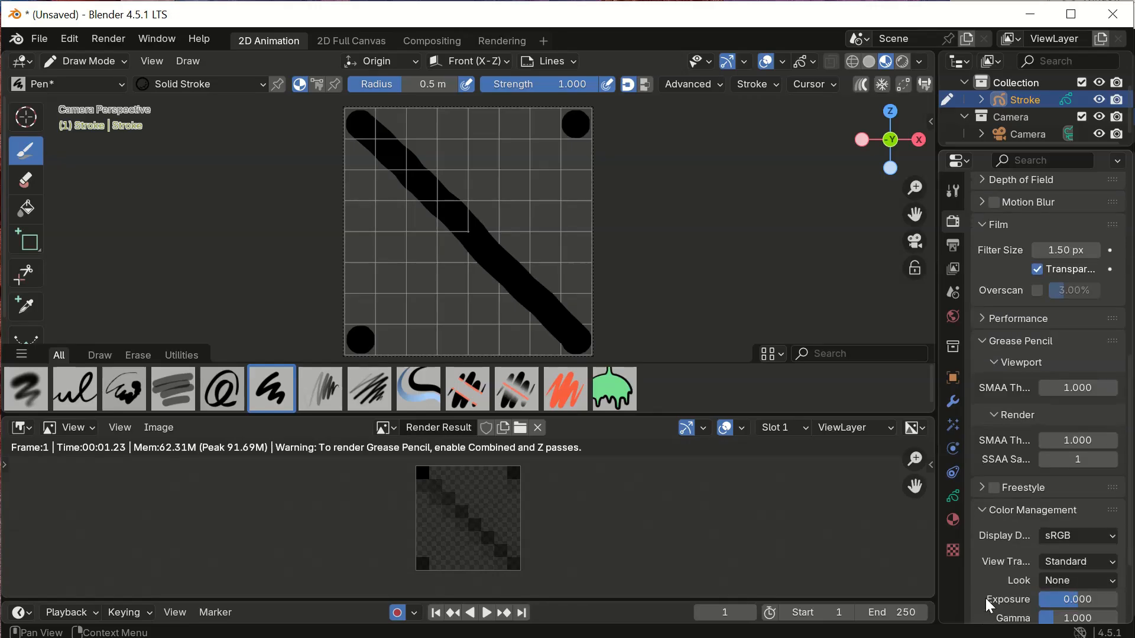
{"action": "scroll", "coordinate": [985, 599], "scroll_direction": "down", "scroll_amount": 2}
{"action": "scroll", "coordinate": [985, 598], "scroll_direction": "up", "scroll_amount": 11}
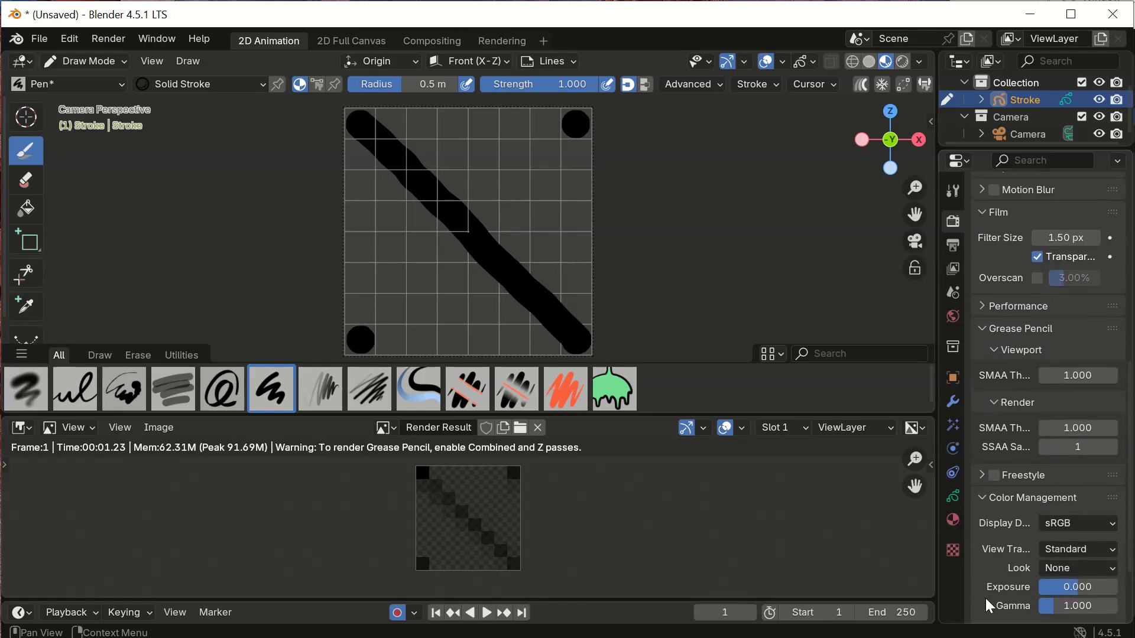
Step: Enable Simplify in the render settings and turn on its Grease Pencil option with Antialiasing disabled
{"action": "left_click", "coordinate": [984, 359]}
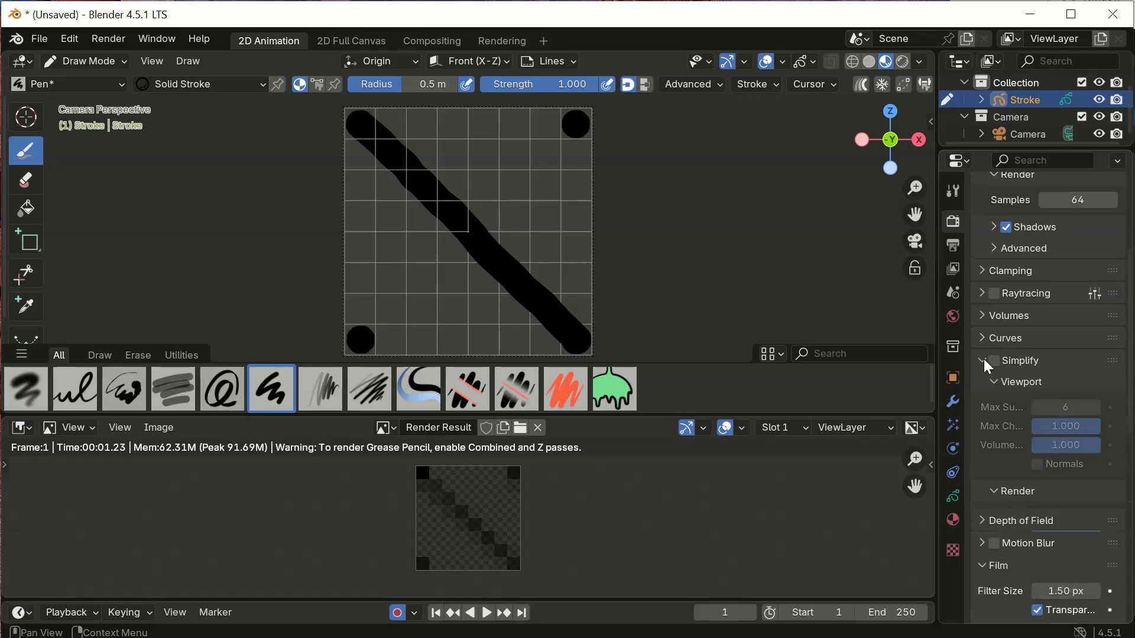
{"action": "left_click", "coordinate": [994, 361]}
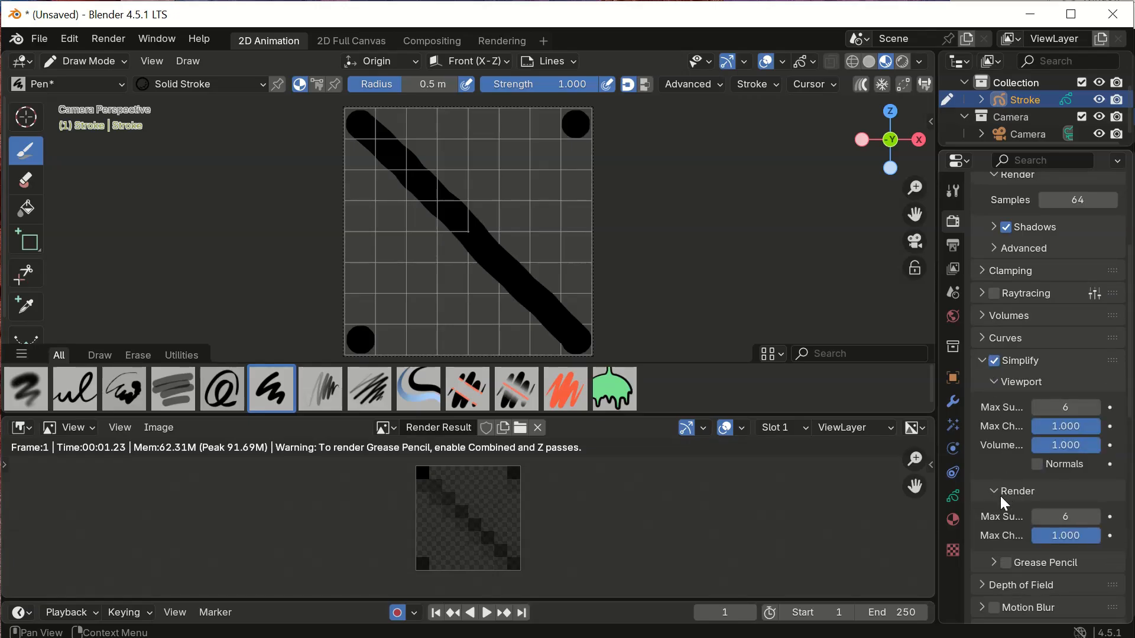
{"action": "scroll", "coordinate": [996, 499], "scroll_direction": "down", "scroll_amount": 2}
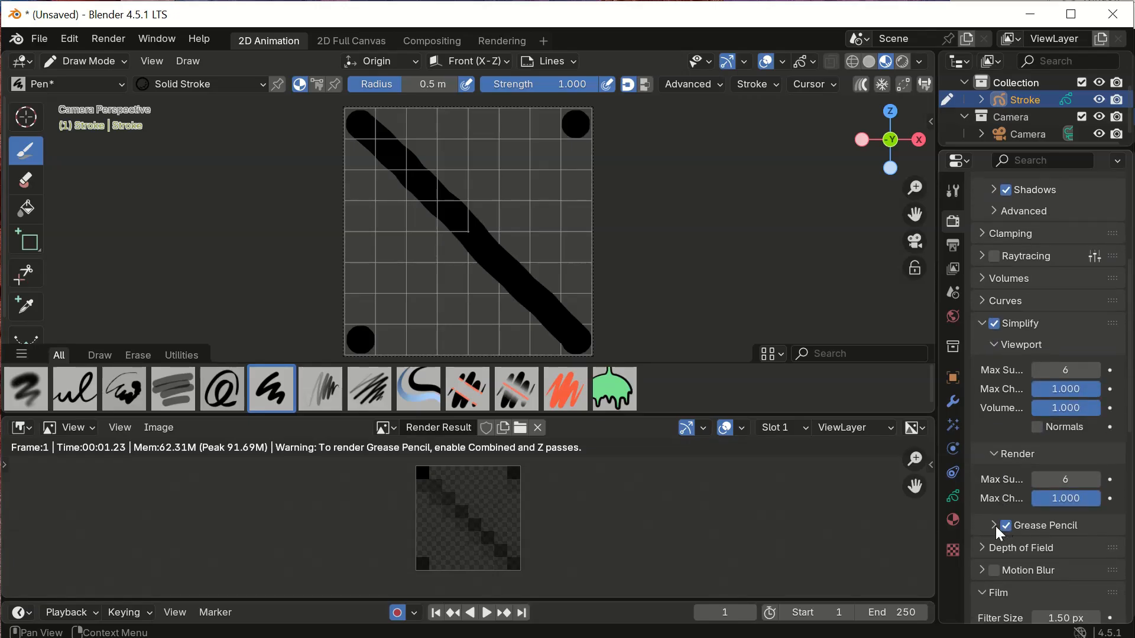
{"action": "left_click", "coordinate": [995, 527]}
{"action": "scroll", "coordinate": [992, 525], "scroll_direction": "down", "scroll_amount": 5}
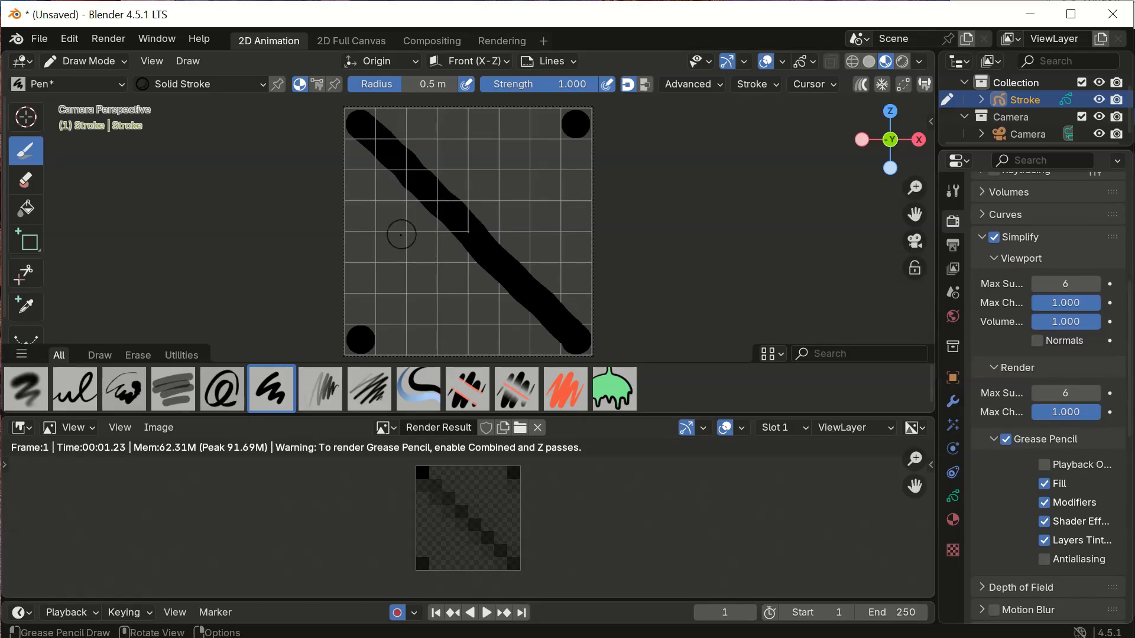
Step: Erase the diagonal stroke and all corner dots from the grid with the Eraser Hard brush
{"action": "left_click", "coordinate": [25, 180]}
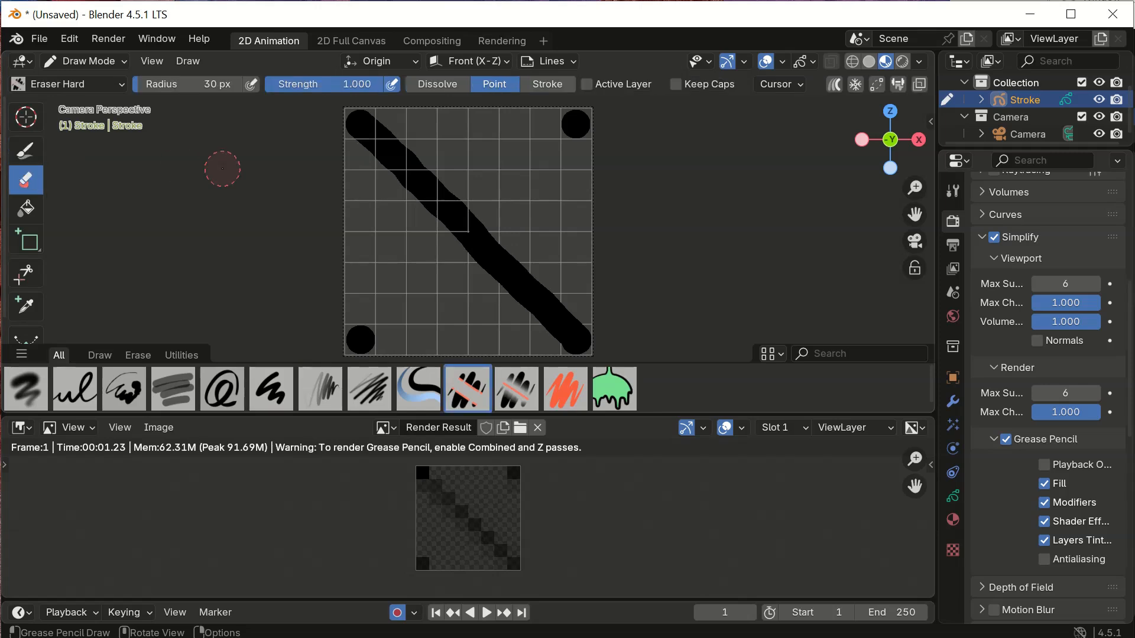
{"action": "left_click_drag", "start_coordinate": [354, 129], "coordinate": [463, 241]}
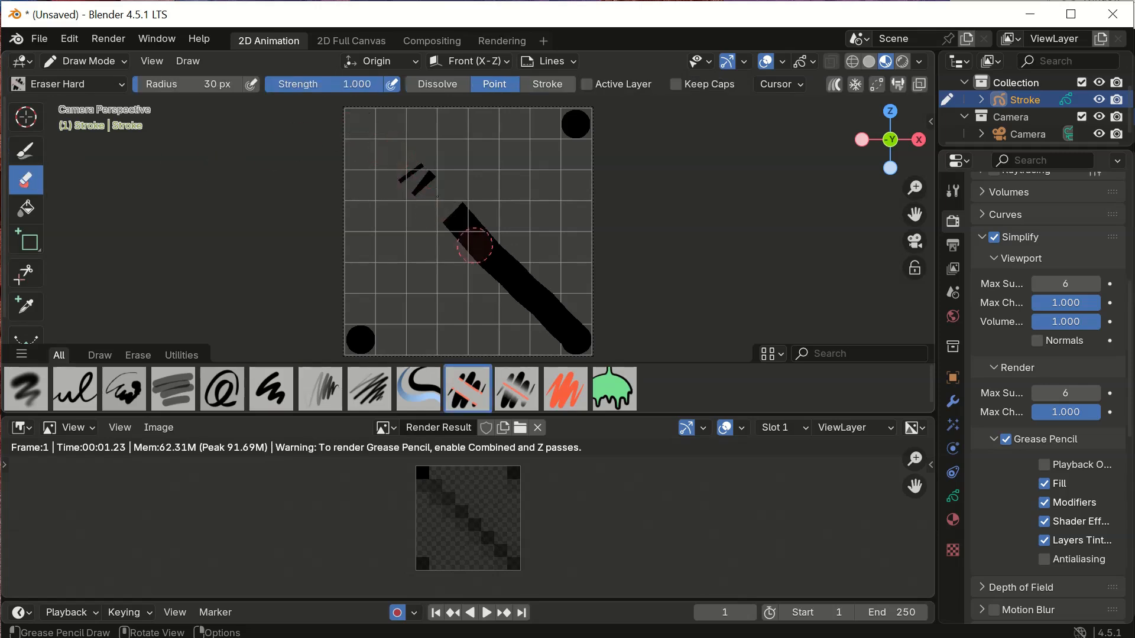
{"action": "left_click_drag", "start_coordinate": [442, 194], "coordinate": [579, 344]}
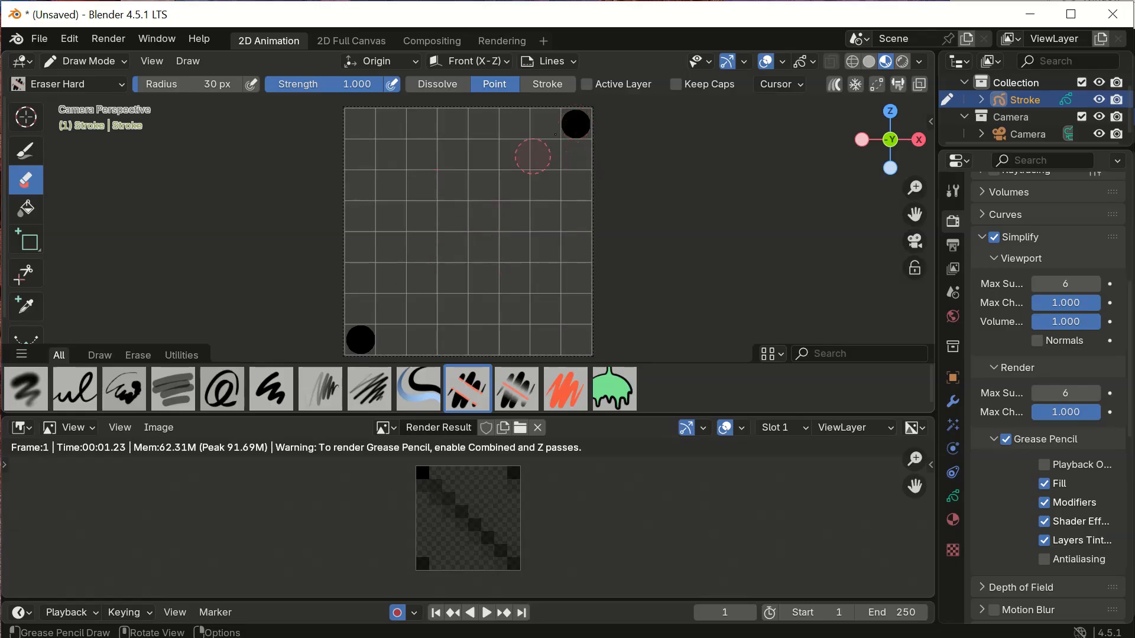
{"action": "left_click", "coordinate": [575, 123]}
{"action": "left_click", "coordinate": [362, 338]}
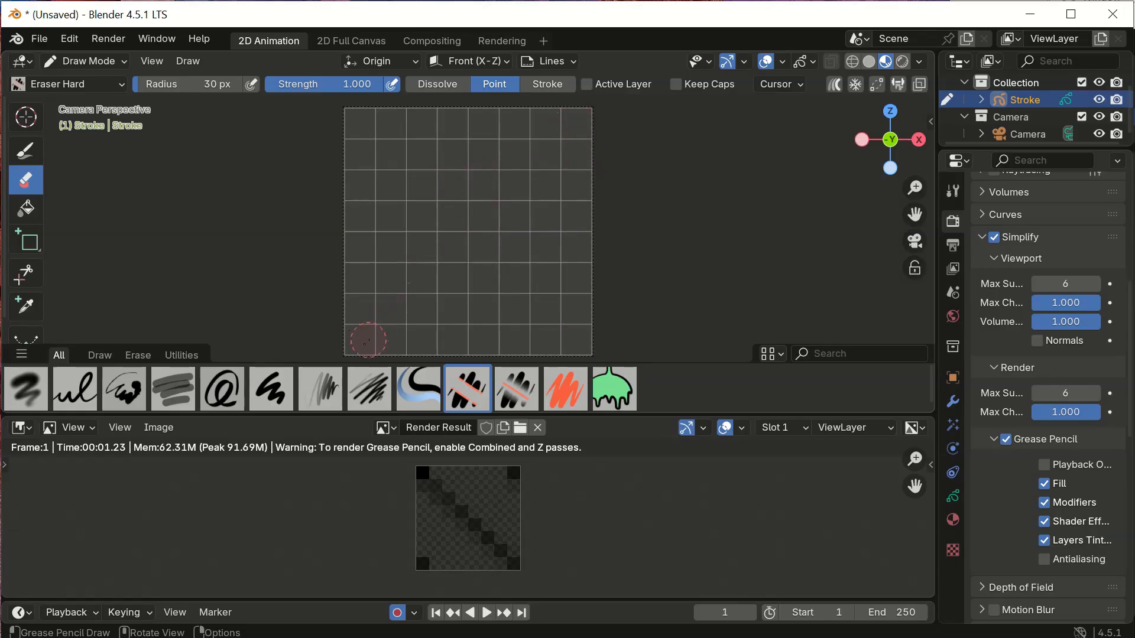
Step: Place a single Solid Stroke dot with the Pen brush in each of the grid's four corner cells and render the image
{"action": "left_click", "coordinate": [271, 389]}
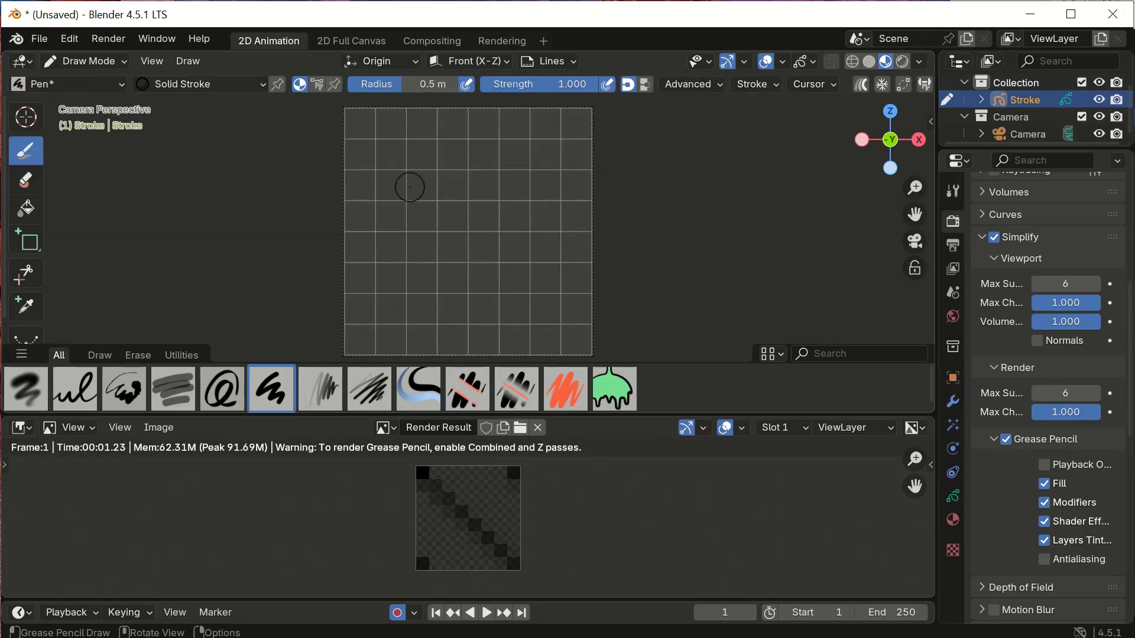
{"action": "left_click", "coordinate": [359, 124]}
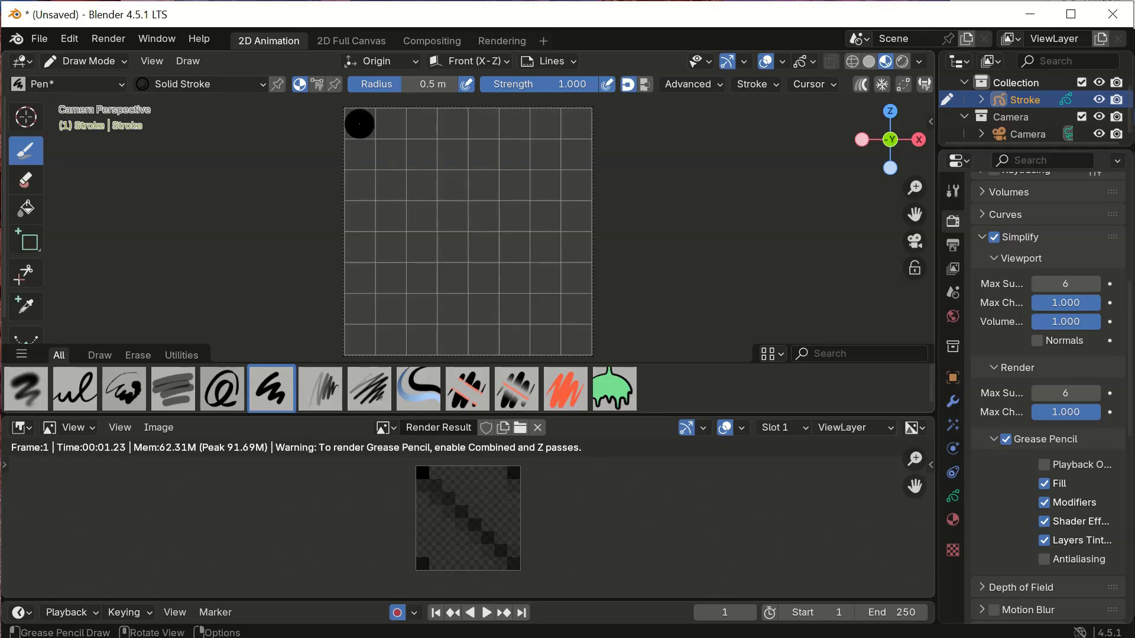
{"action": "left_click", "coordinate": [576, 124]}
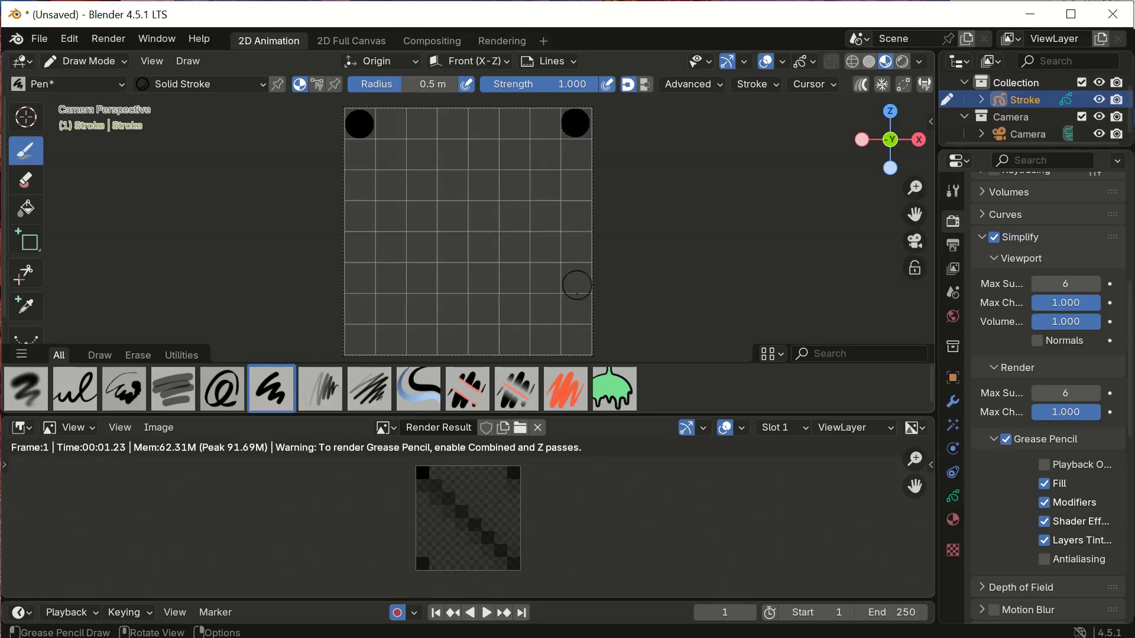
{"action": "left_click", "coordinate": [577, 342]}
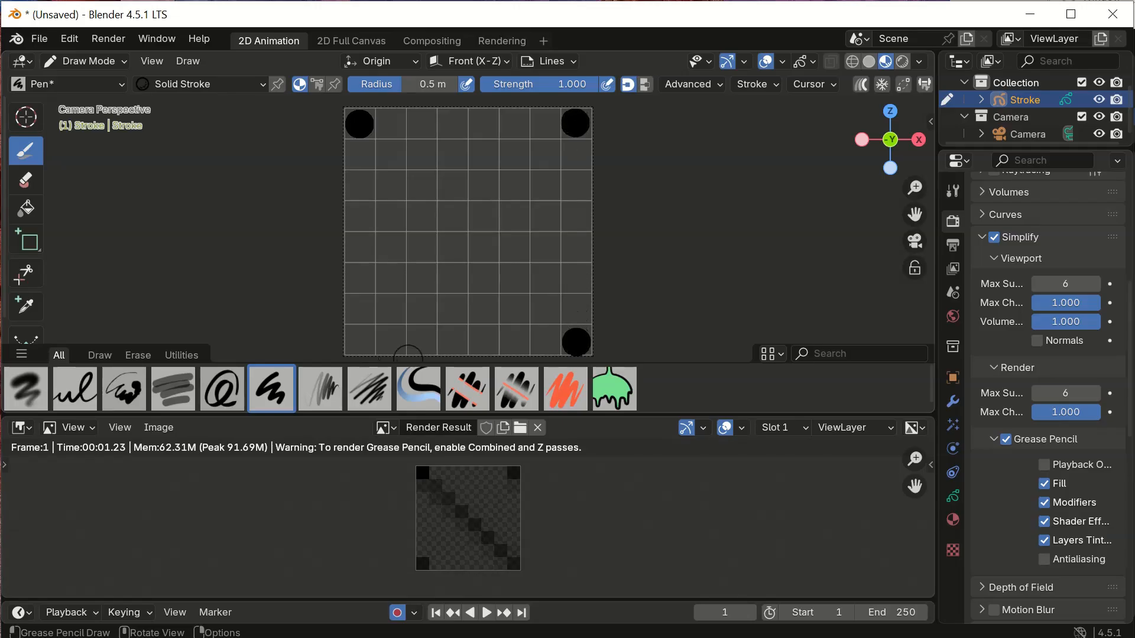
{"action": "left_click", "coordinate": [359, 342]}
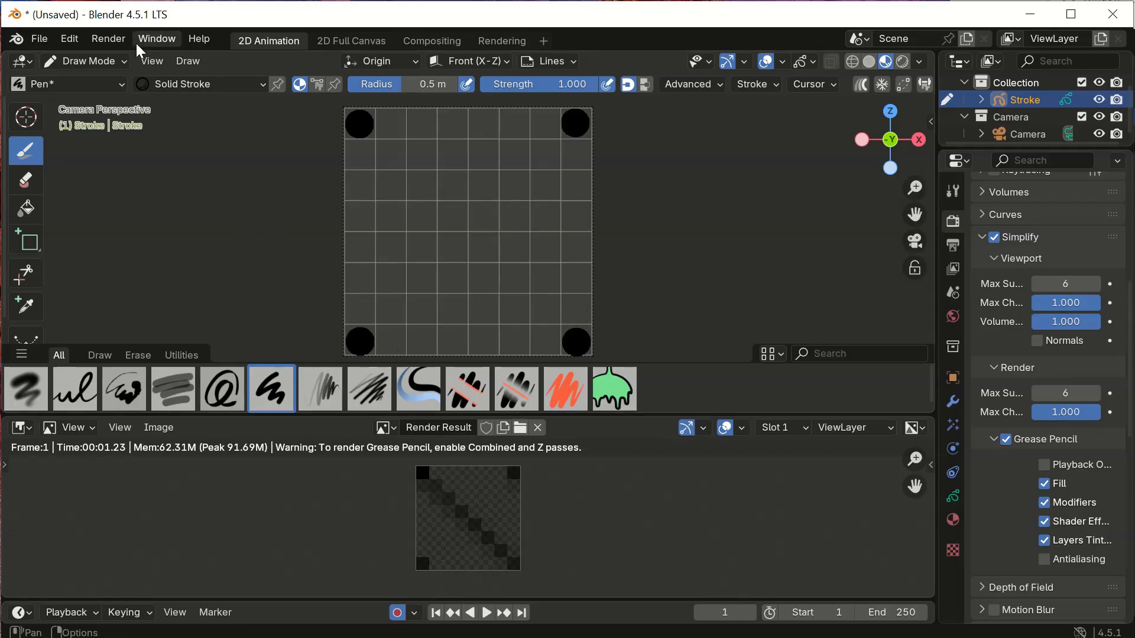
{"action": "left_click", "coordinate": [109, 39]}
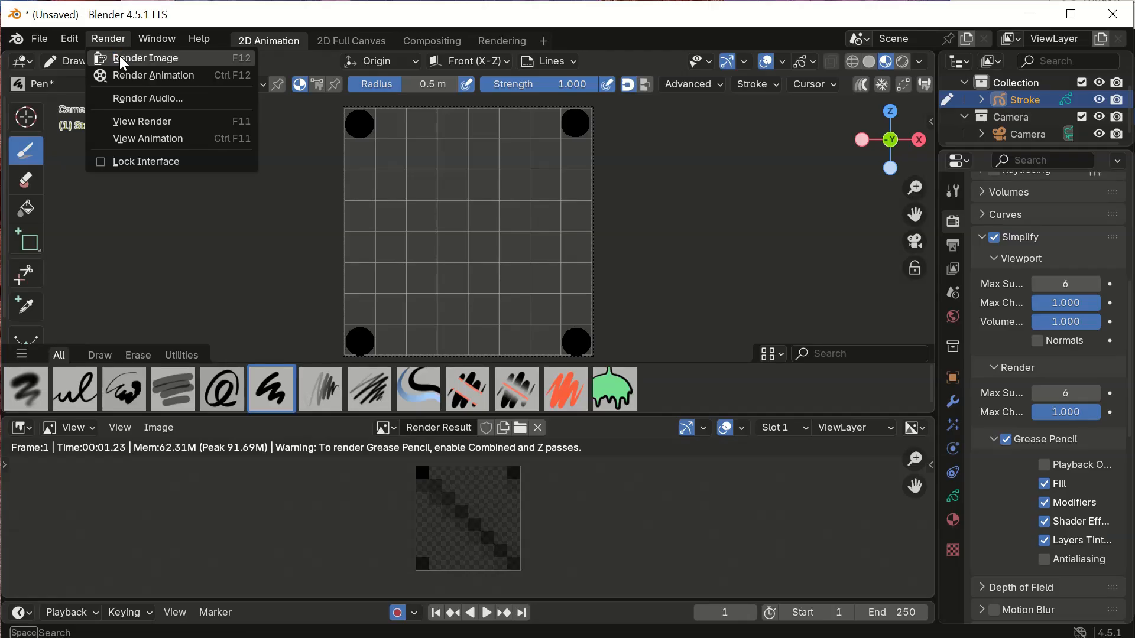
{"action": "left_click", "coordinate": [123, 61]}
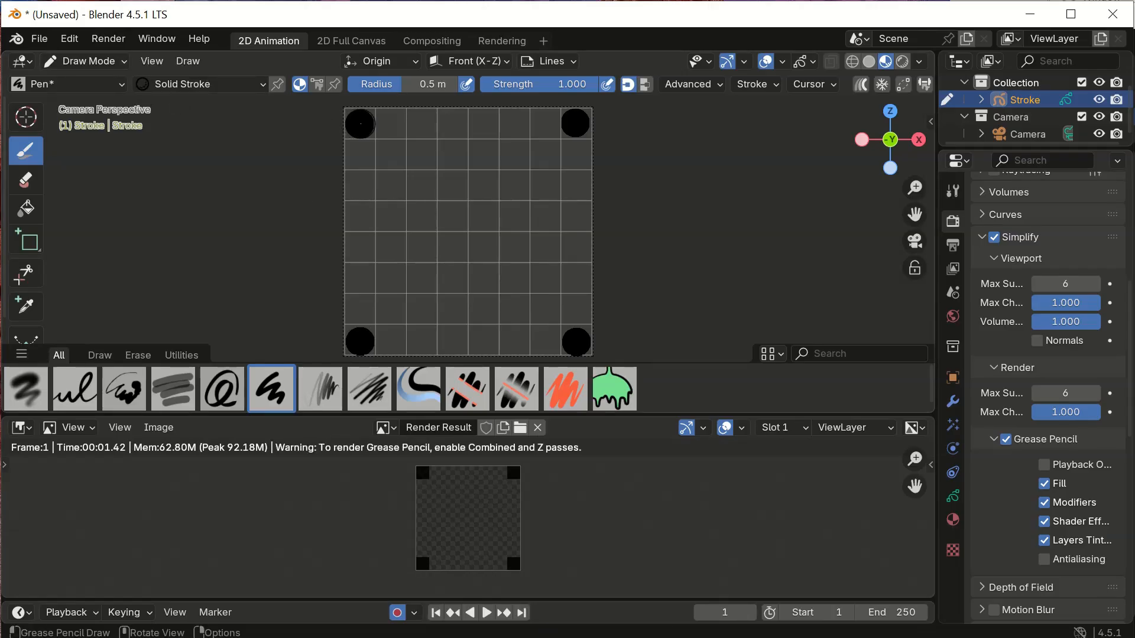
Step: Draw a diagonal Solid Stroke line from the upper-left to the lower-right corner dot and render the image again
{"action": "left_click_drag", "start_coordinate": [368, 133], "coordinate": [577, 341]}
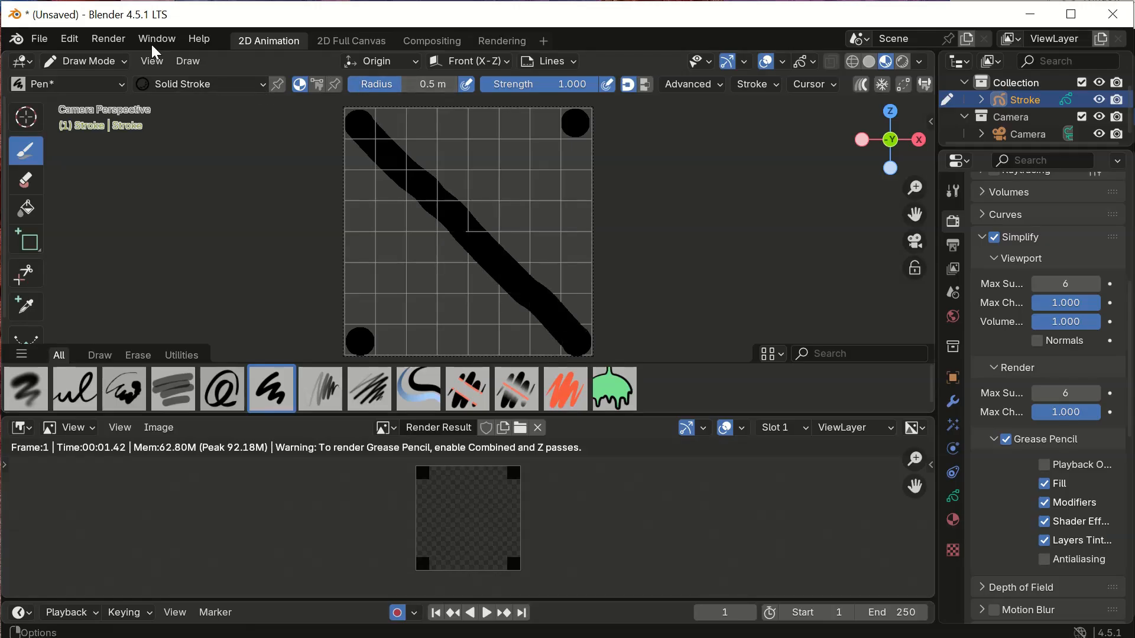
{"action": "left_click", "coordinate": [107, 38]}
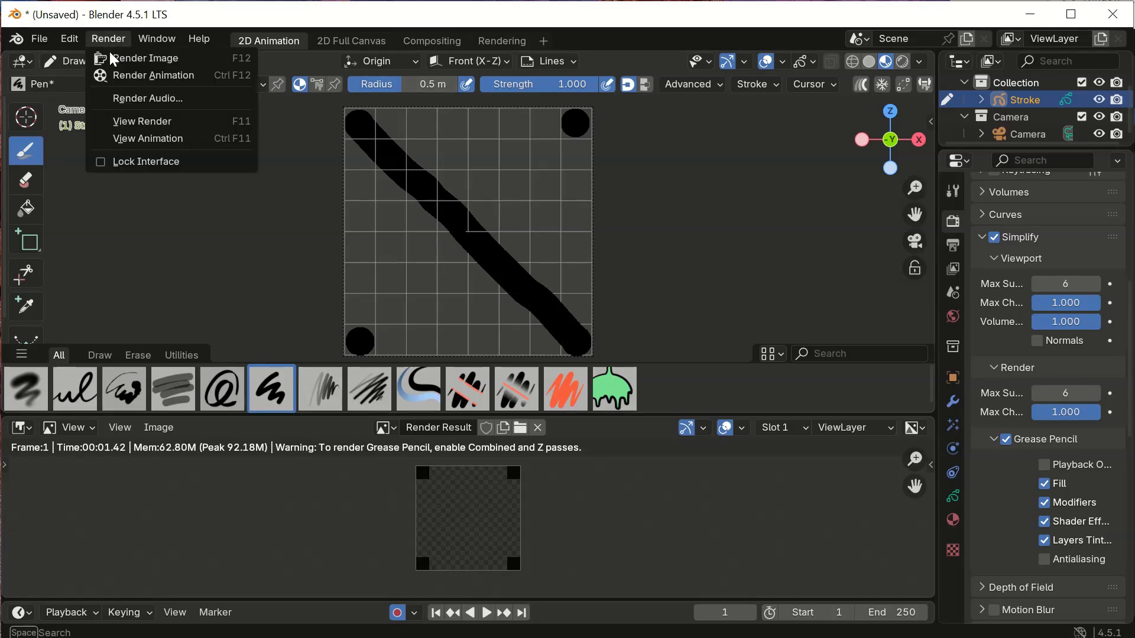
{"action": "left_click", "coordinate": [108, 52]}
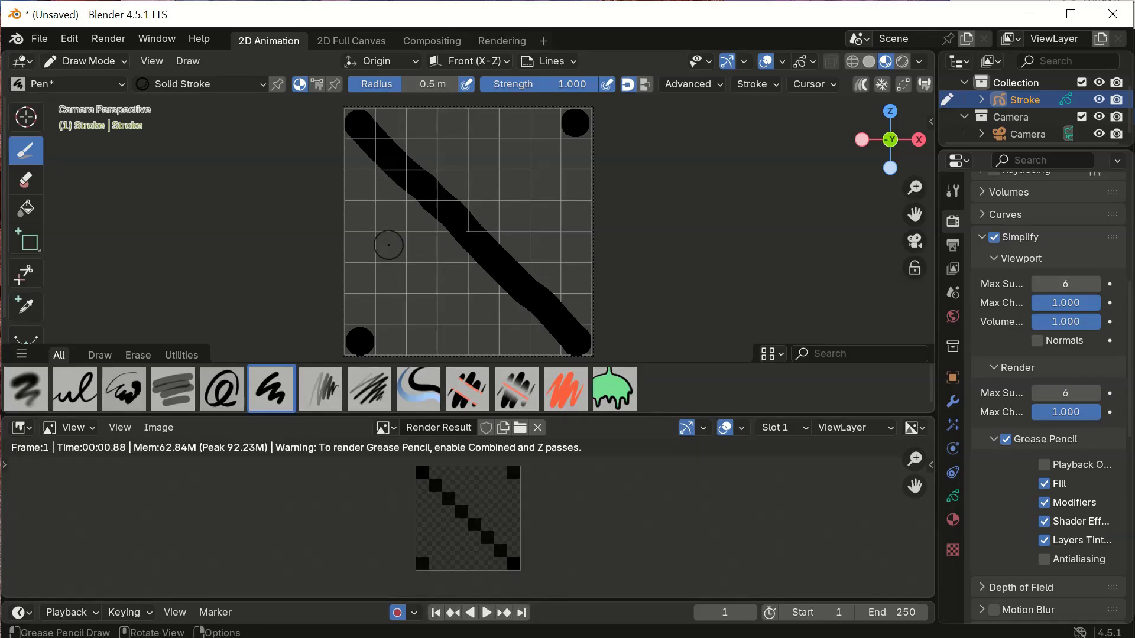
Step: Draw a short off-grid squiggle below the diagonal near the grid's left edge and render the image
{"action": "mouse_move", "coordinate": [389, 245]}
{"action": "left_mouse_down"}
{"action": "mouse_move", "coordinate": [389, 264]}
{"action": "mouse_move", "coordinate": [370, 251]}
{"action": "mouse_move", "coordinate": [373, 287]}
{"action": "left_mouse_up"}
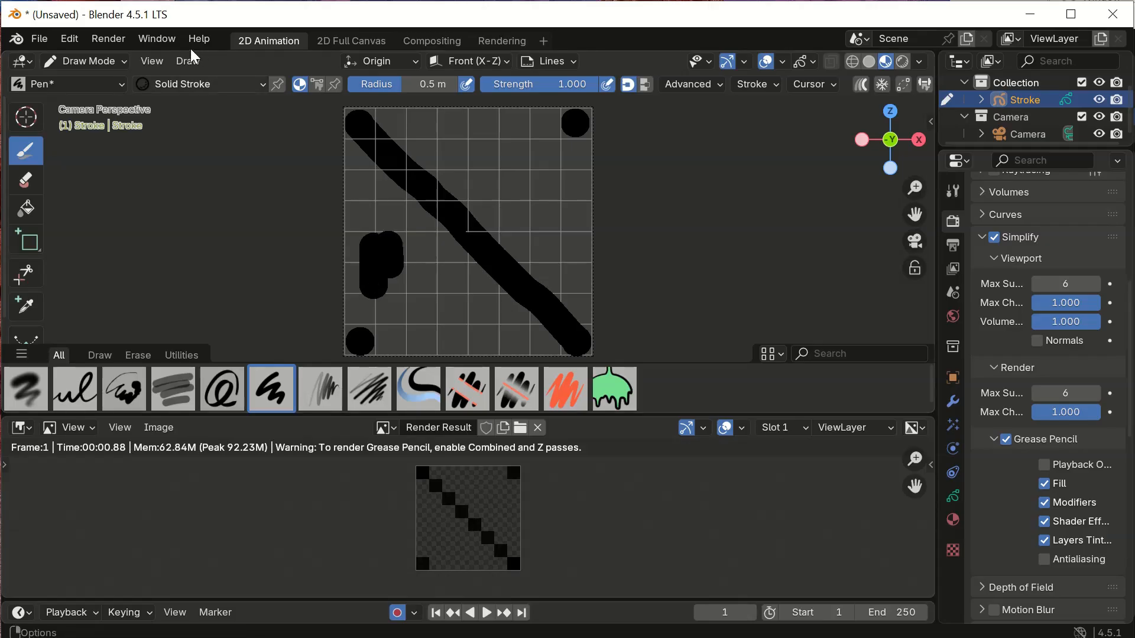
{"action": "left_click", "coordinate": [108, 36]}
{"action": "left_click", "coordinate": [112, 55]}
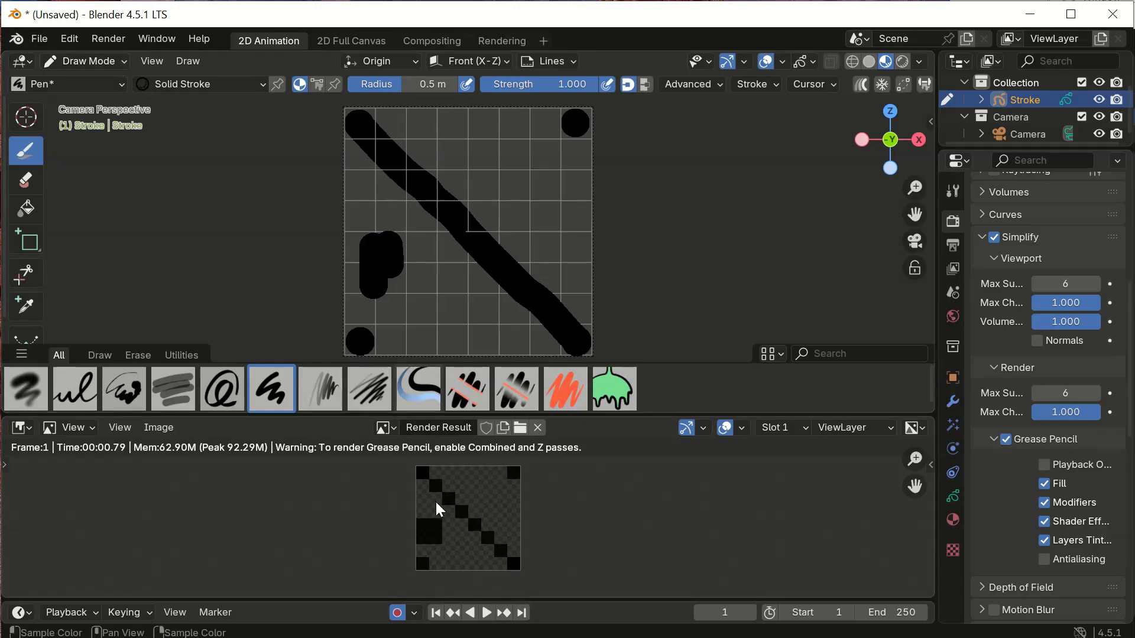
Step: Erase the squiggle, the diagonal line and all four corner dots with the Eraser Hard brush
{"action": "key", "text": "e"}
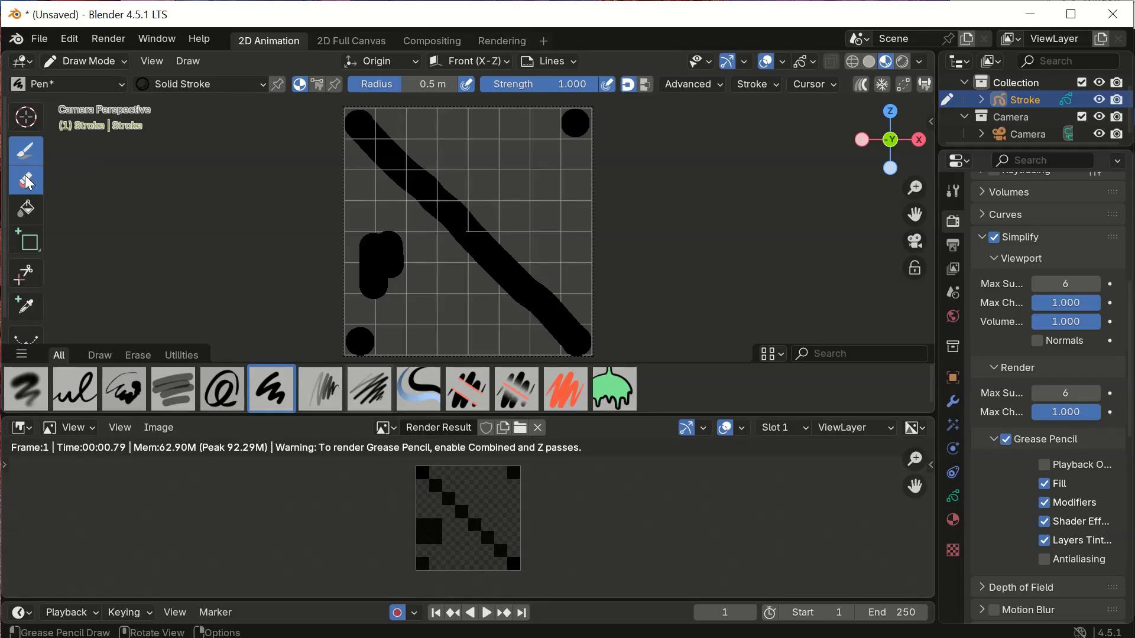
{"action": "mouse_move", "coordinate": [372, 237]}
{"action": "left_mouse_down"}
{"action": "mouse_move", "coordinate": [387, 258]}
{"action": "mouse_move", "coordinate": [379, 278]}
{"action": "left_mouse_up"}
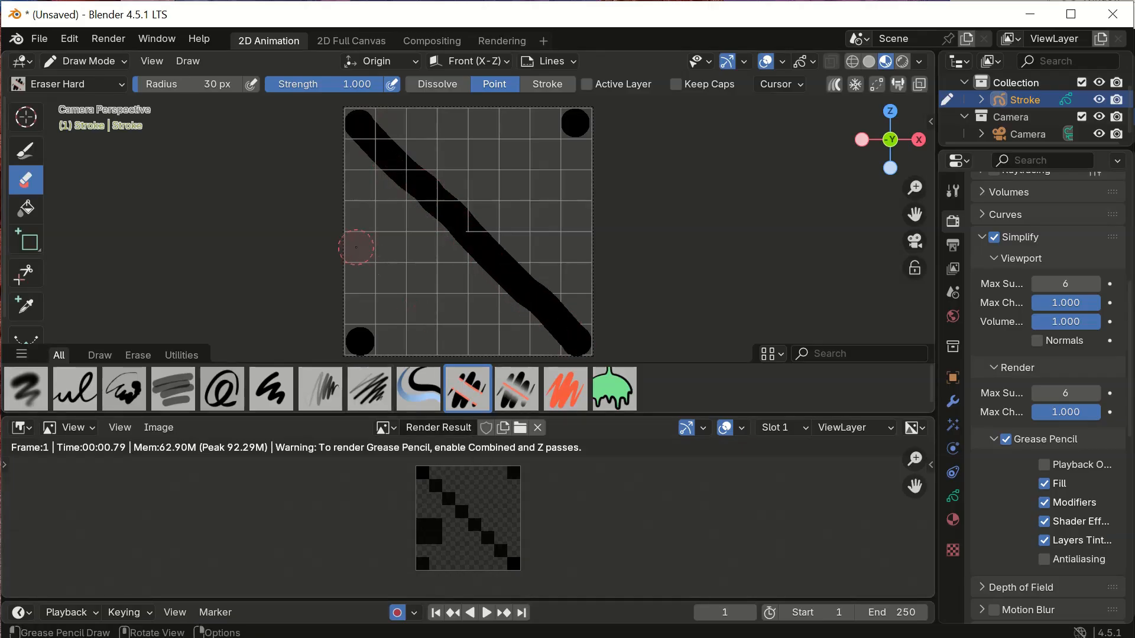
{"action": "left_click", "coordinate": [28, 153]}
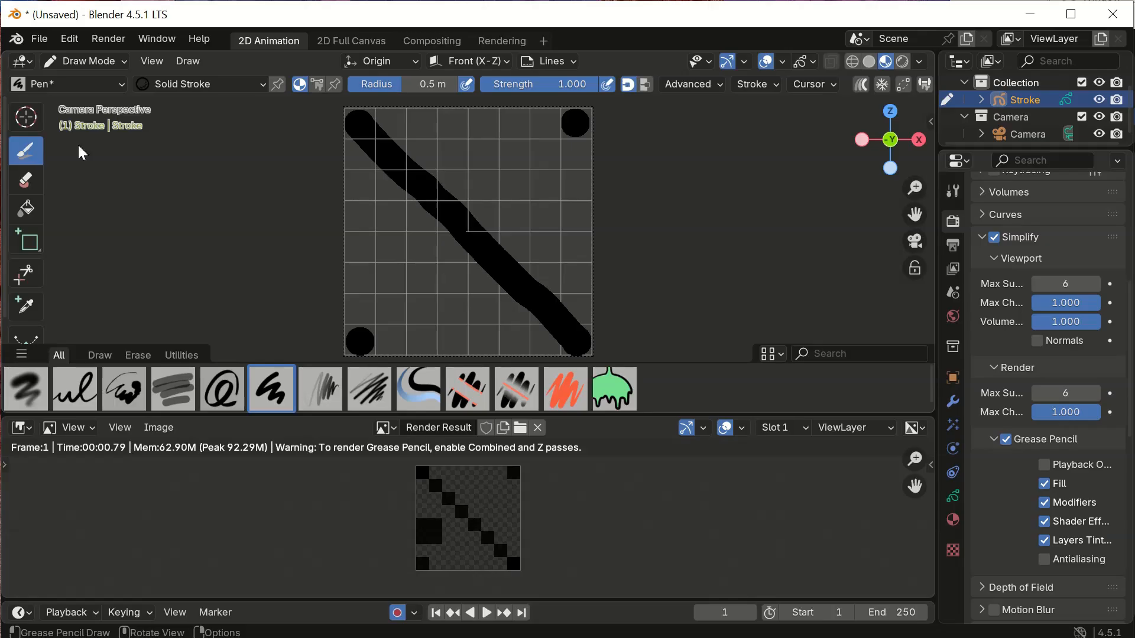
{"action": "left_click", "coordinate": [26, 181]}
{"action": "left_click_drag", "start_coordinate": [350, 117], "coordinate": [449, 253]}
{"action": "mouse_move", "coordinate": [385, 181]}
{"action": "left_mouse_down"}
{"action": "mouse_move", "coordinate": [385, 137]}
{"action": "mouse_move", "coordinate": [469, 241]}
{"action": "mouse_move", "coordinate": [524, 283]}
{"action": "mouse_move", "coordinate": [454, 216]}
{"action": "mouse_move", "coordinate": [540, 322]}
{"action": "mouse_move", "coordinate": [577, 337]}
{"action": "mouse_move", "coordinate": [534, 291]}
{"action": "mouse_move", "coordinate": [596, 120]}
{"action": "mouse_move", "coordinate": [573, 123]}
{"action": "left_mouse_up"}
{"action": "left_click_drag", "start_coordinate": [360, 341], "coordinate": [367, 335]}
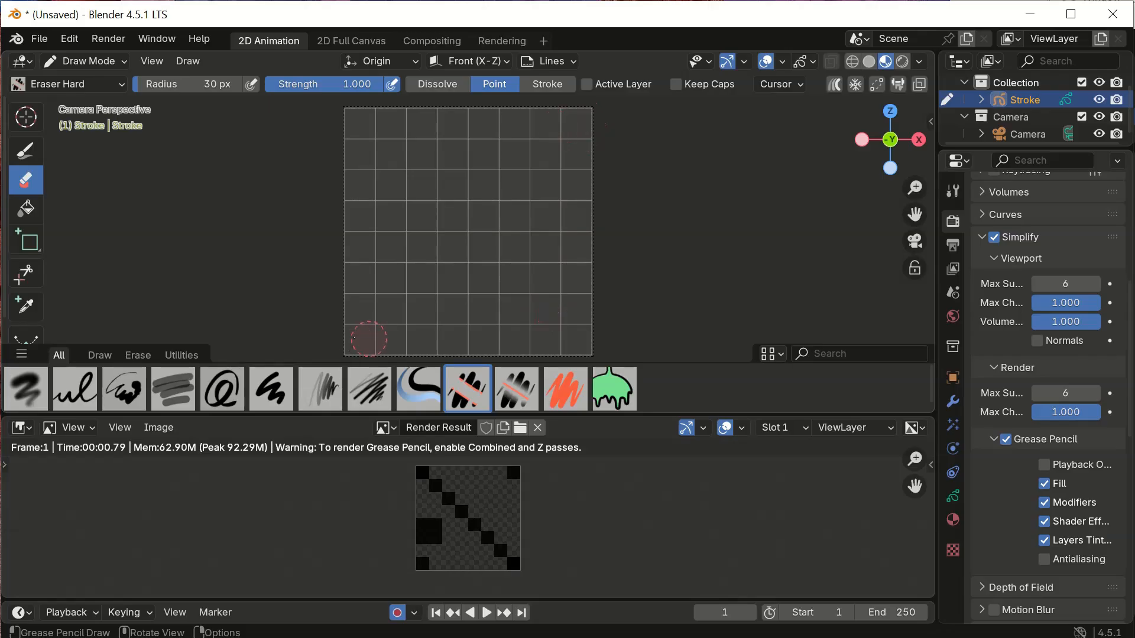
Step: Draw a Solid Stroke box shape with its corners centred in the grid's corner cells so it covers the outer cells, and render the image
{"action": "left_click", "coordinate": [34, 159]}
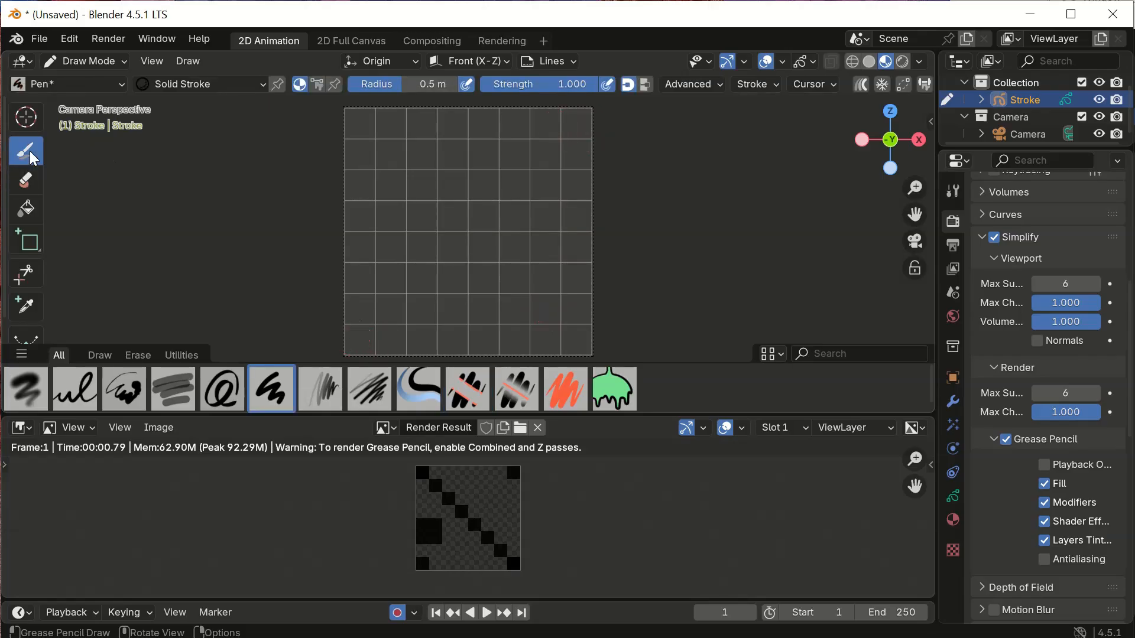
{"action": "left_click", "coordinate": [26, 239]}
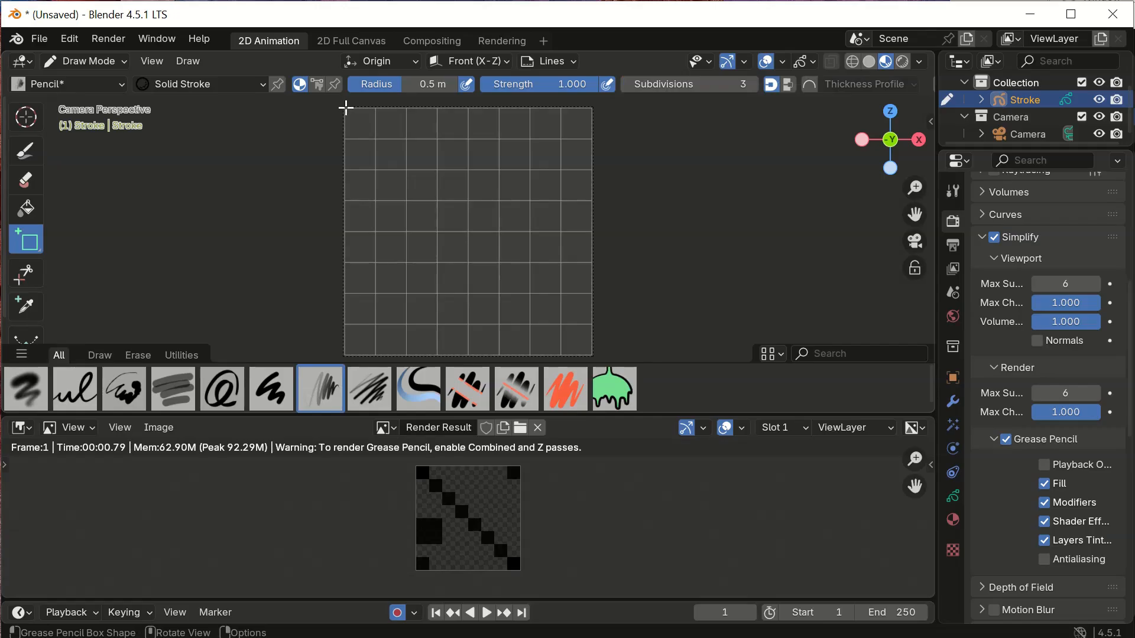
{"action": "mouse_move", "coordinate": [344, 109]}
{"action": "left_mouse_down"}
{"action": "mouse_move", "coordinate": [517, 307]}
{"action": "mouse_move", "coordinate": [580, 343]}
{"action": "left_mouse_up"}
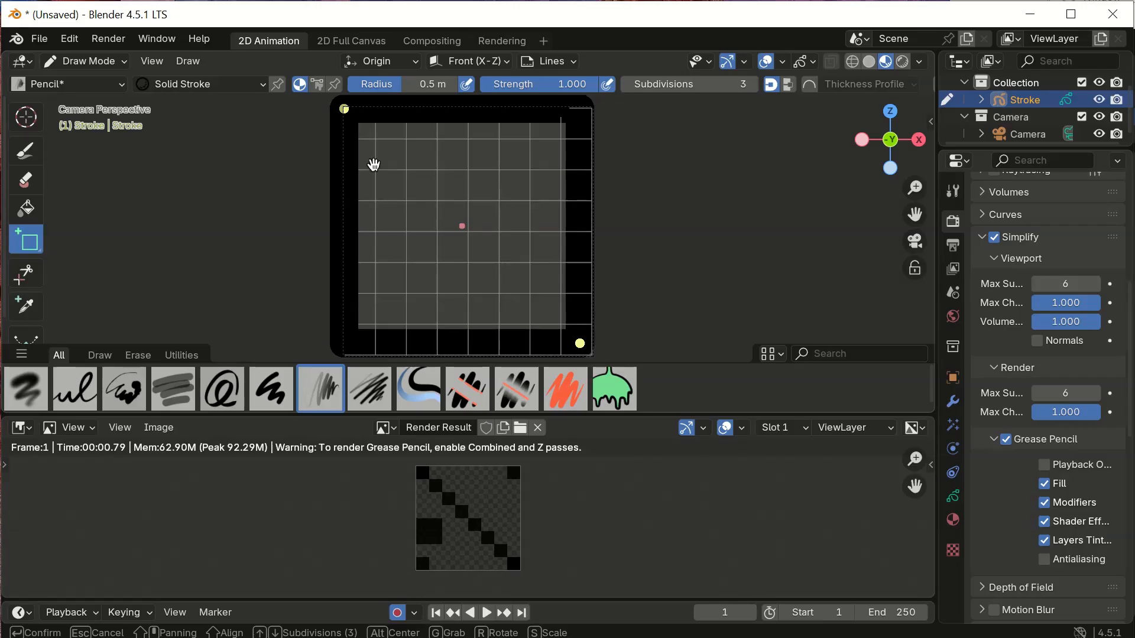
{"action": "left_click_drag", "start_coordinate": [345, 109], "coordinate": [359, 122]}
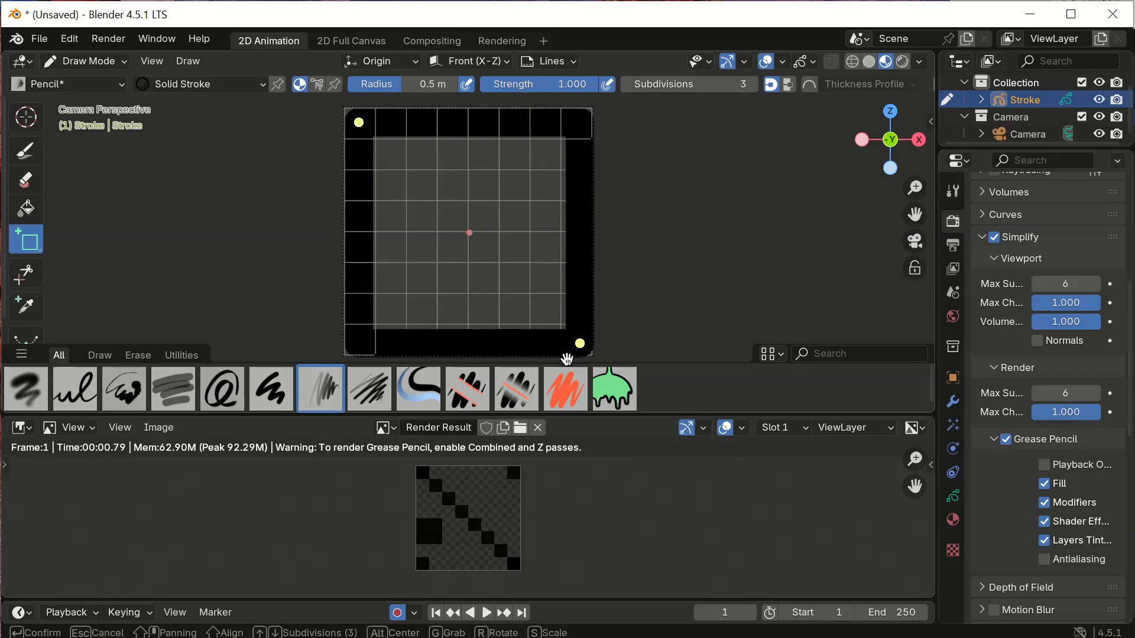
{"action": "left_click_drag", "start_coordinate": [580, 344], "coordinate": [575, 341]}
{"action": "key", "text": "Return"}
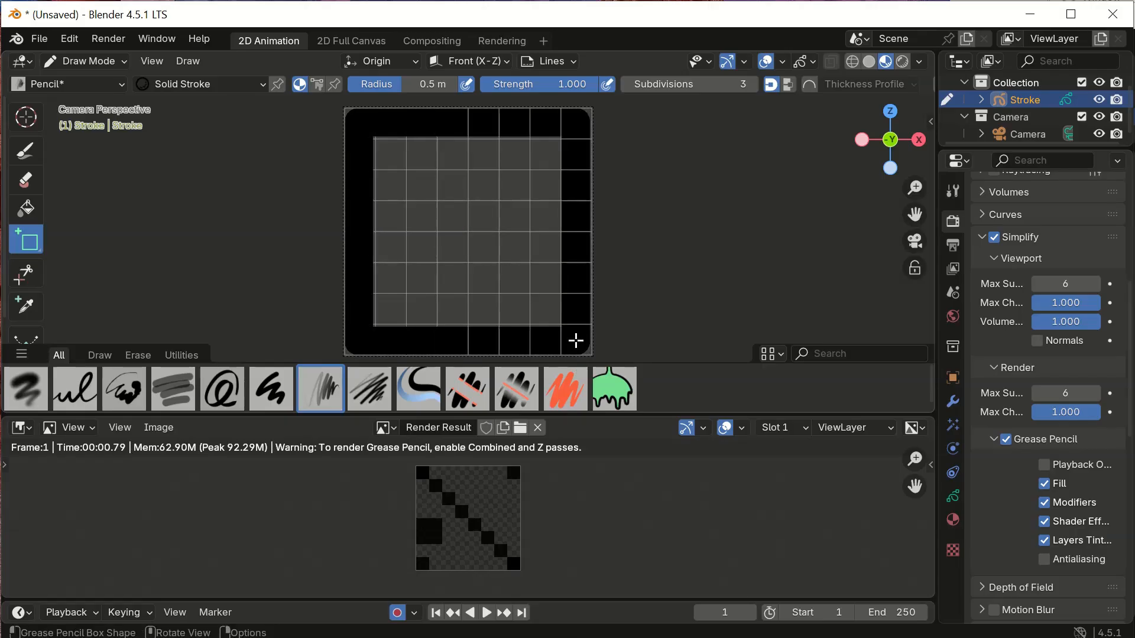
{"action": "left_click", "coordinate": [110, 39]}
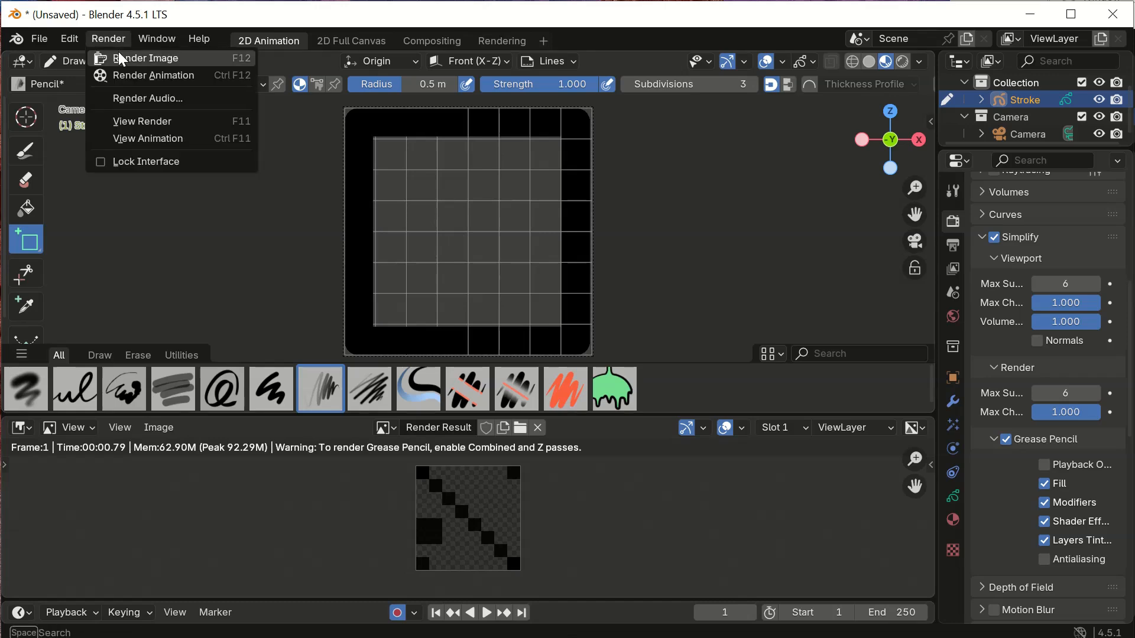
{"action": "left_click", "coordinate": [121, 58]}
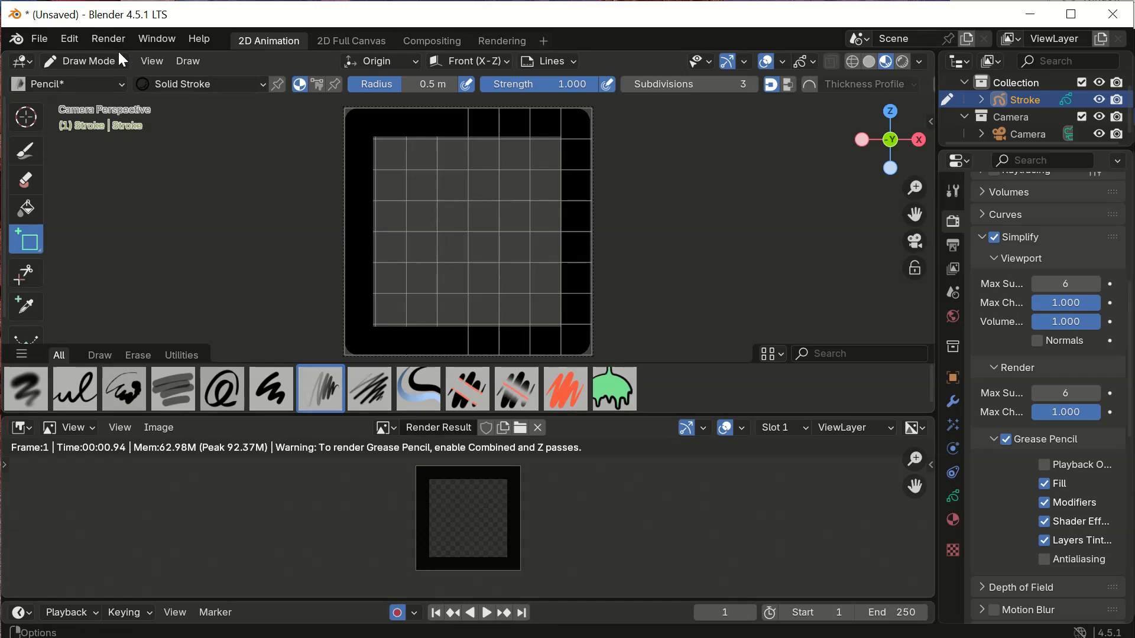
Step: With the Fill tool active, copy the Squares Stroke material's stroke colour and switch the material from Stroke to Fill
{"action": "left_click", "coordinate": [25, 208]}
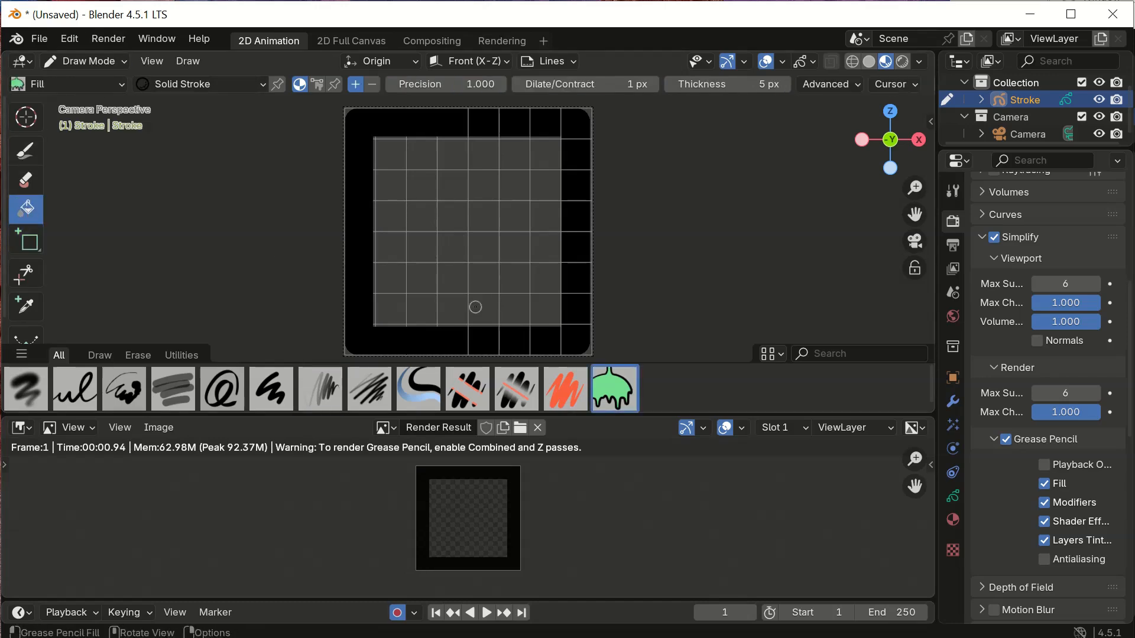
{"action": "left_click", "coordinate": [952, 498]}
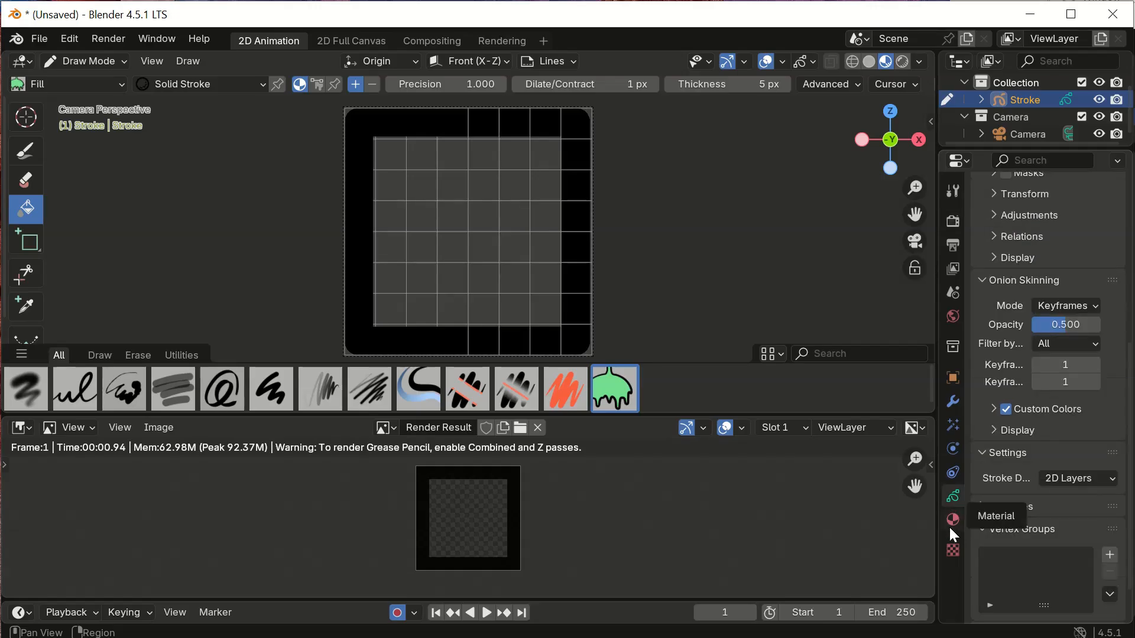
{"action": "left_click", "coordinate": [950, 525]}
{"action": "scroll", "coordinate": [1037, 215], "scroll_direction": "up", "scroll_amount": 3}
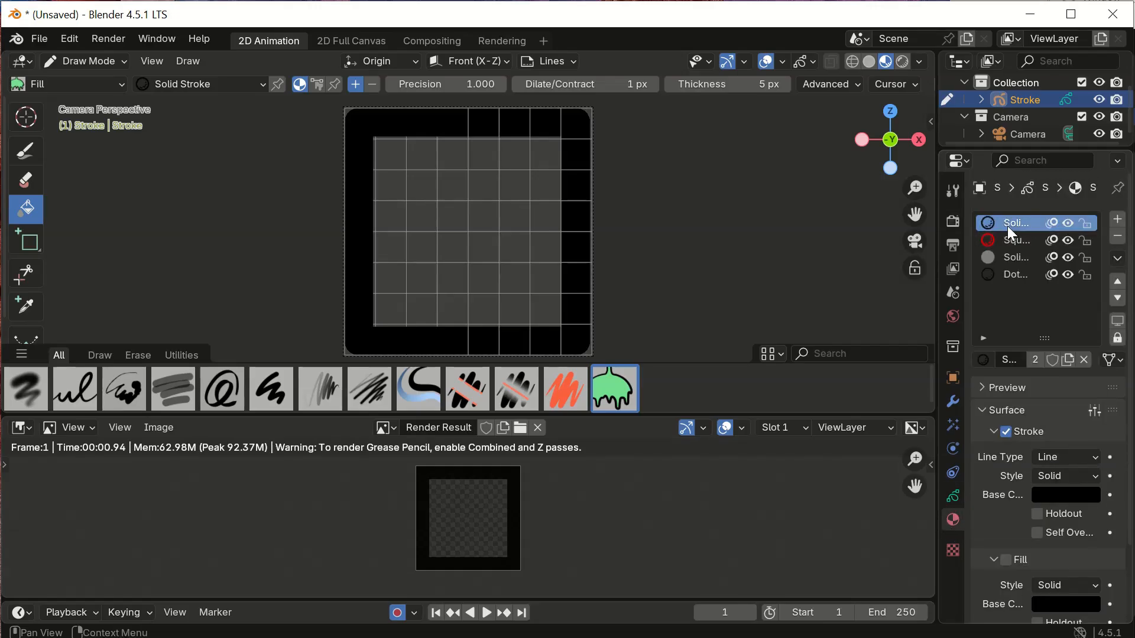
{"action": "left_click", "coordinate": [1012, 240]}
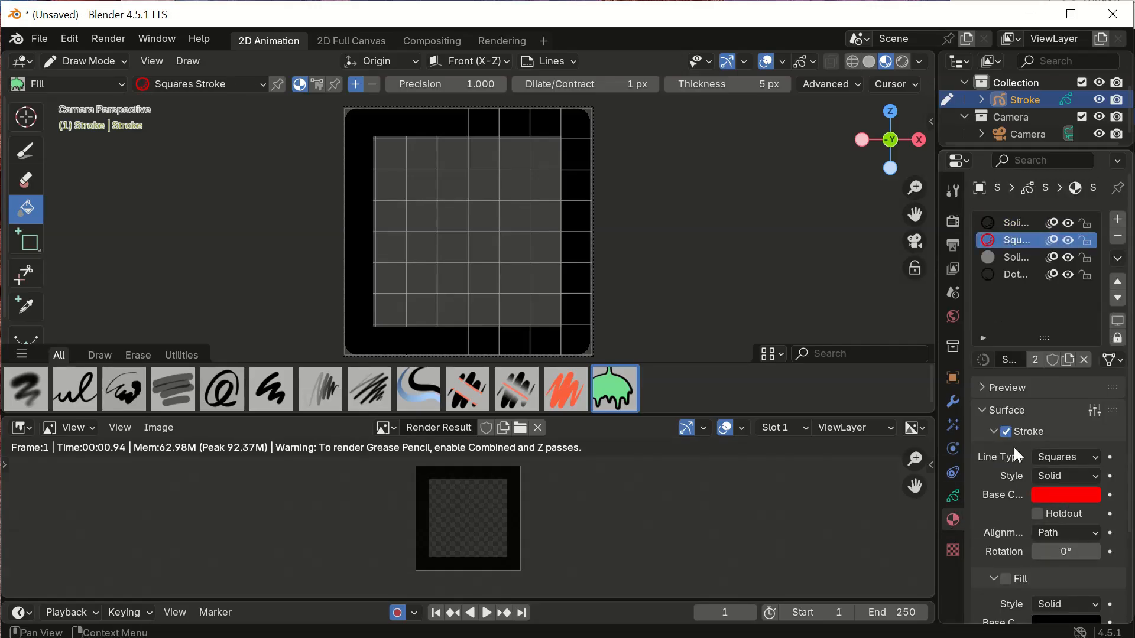
{"action": "left_click", "coordinate": [1055, 499]}
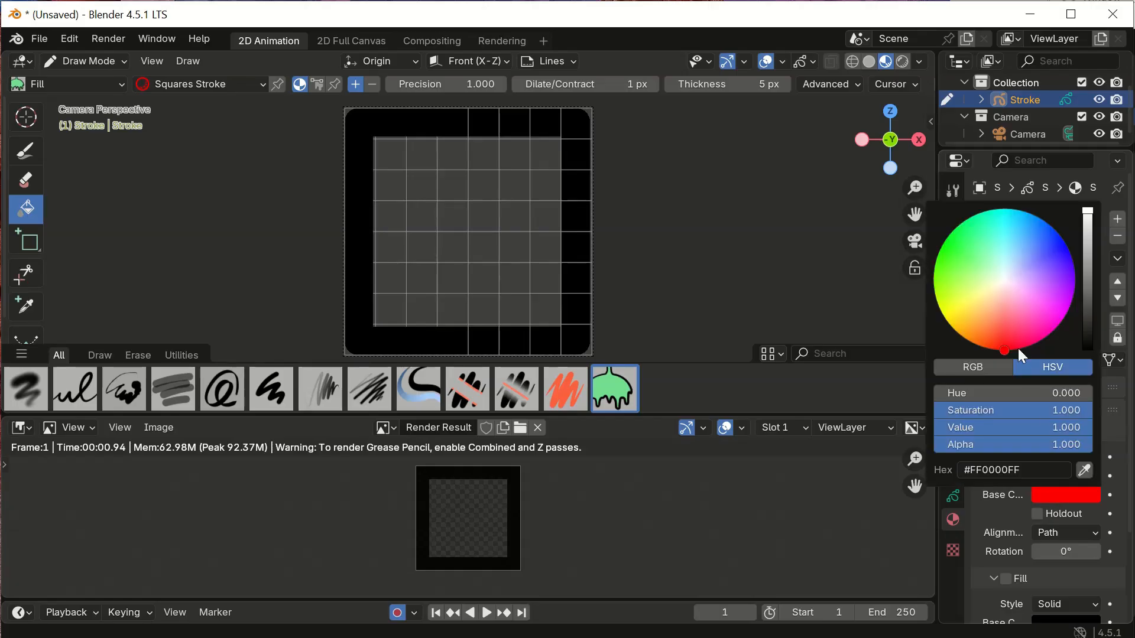
{"action": "left_click", "coordinate": [1005, 472]}
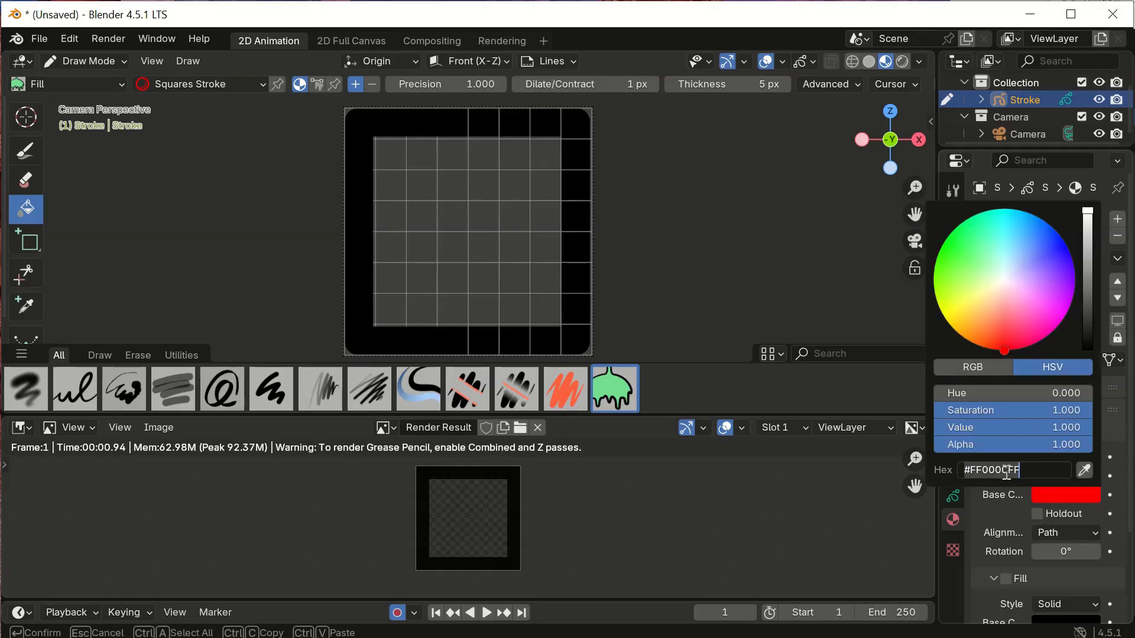
{"action": "left_click", "coordinate": [974, 540]}
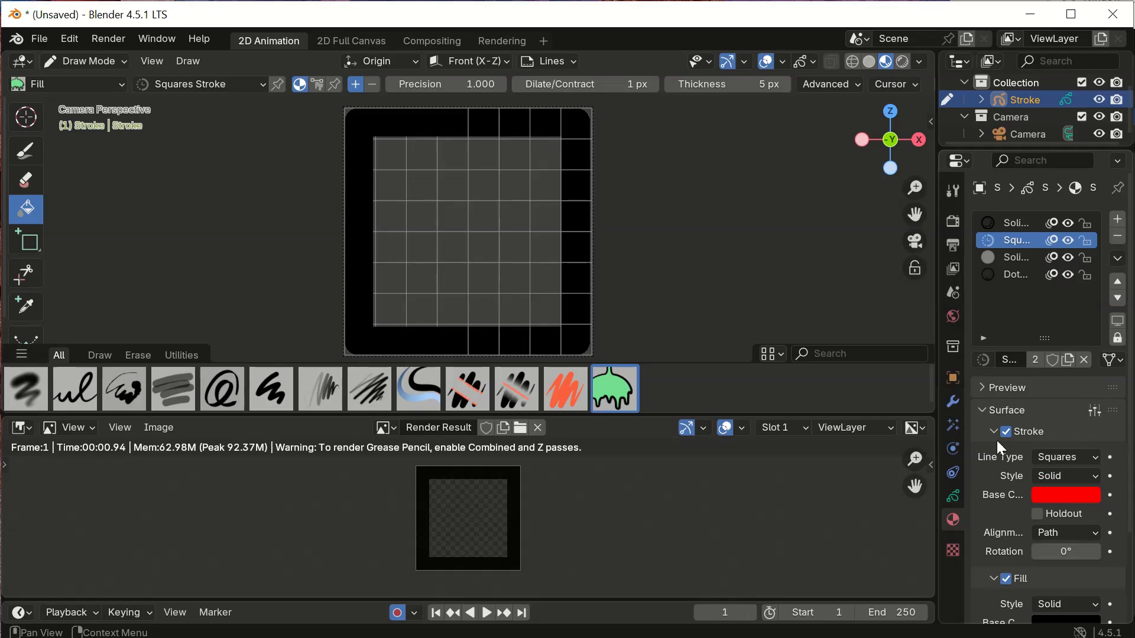
{"action": "left_click", "coordinate": [1041, 579], "text": "ctrl"}
Step: Set the Squares Stroke material's fill base colour to #FF0000FF
{"action": "left_click", "coordinate": [1055, 495]}
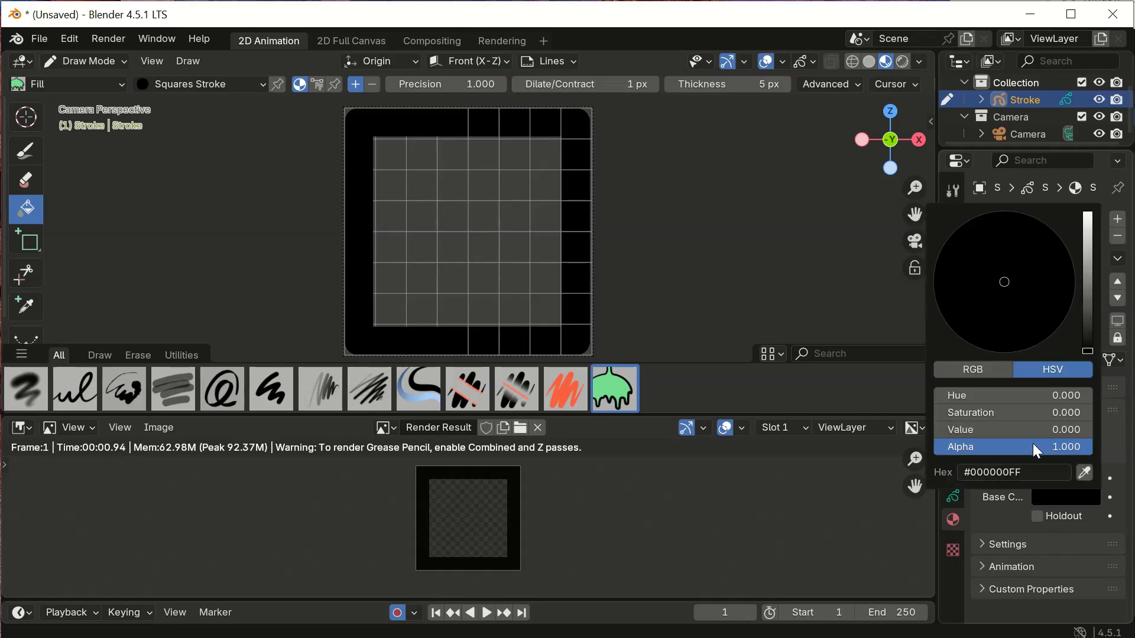
{"action": "left_click", "coordinate": [1025, 469]}
{"action": "type", "text": "#FF0000FF"}
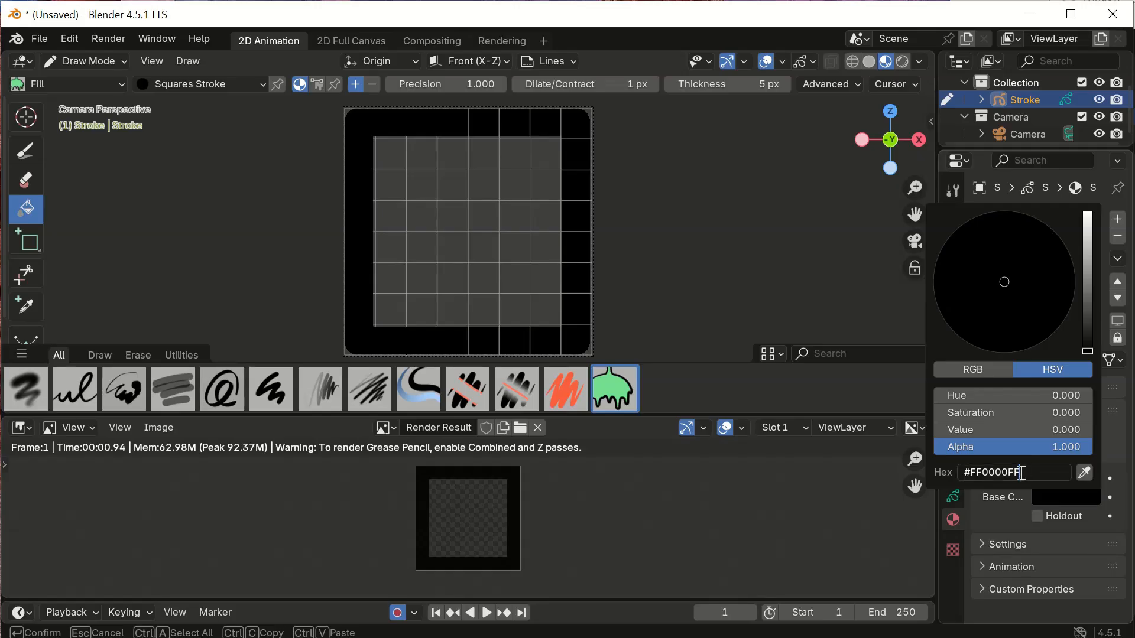
{"action": "key", "text": "Return"}
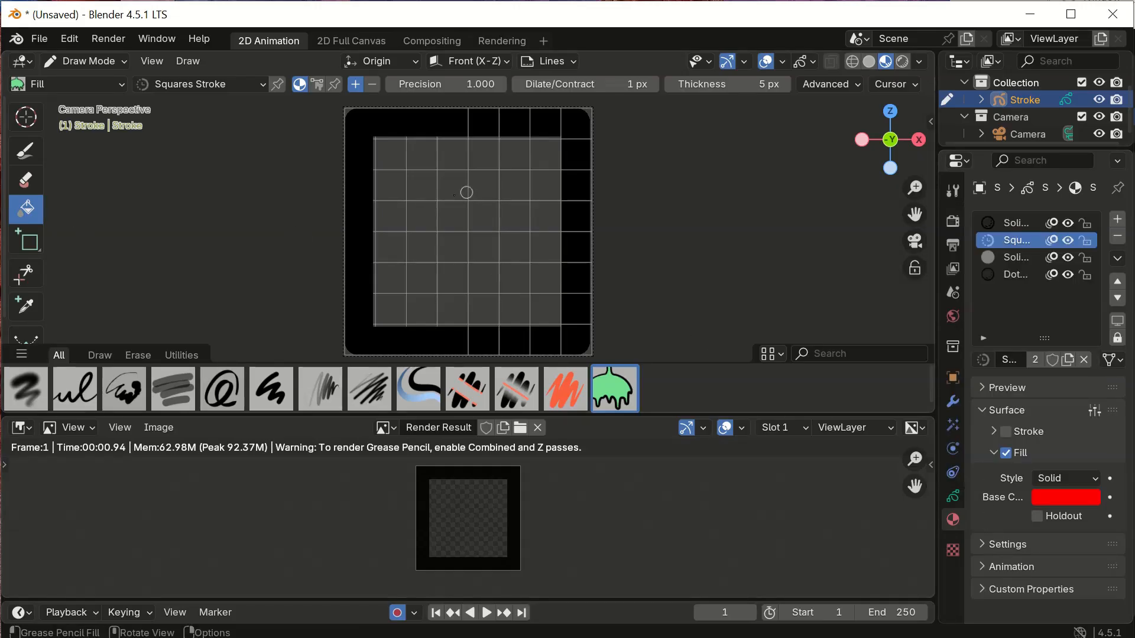
Step: Fill the area inside the black box outline with the red Squares Stroke material and render the image
{"action": "left_click", "coordinate": [423, 186]}
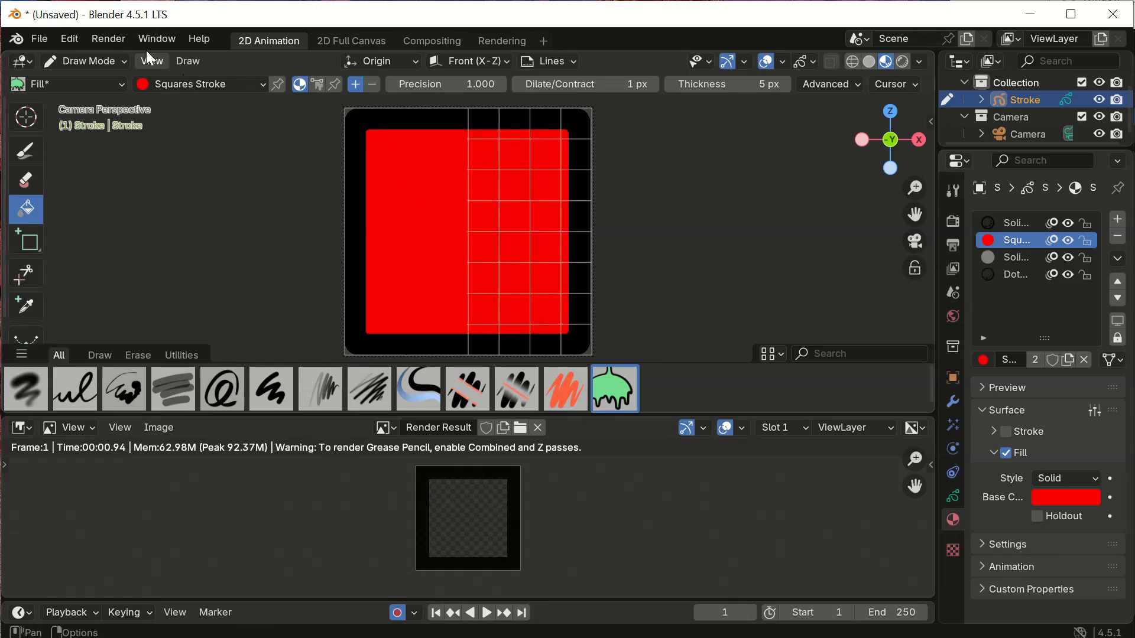
{"action": "left_click", "coordinate": [113, 38]}
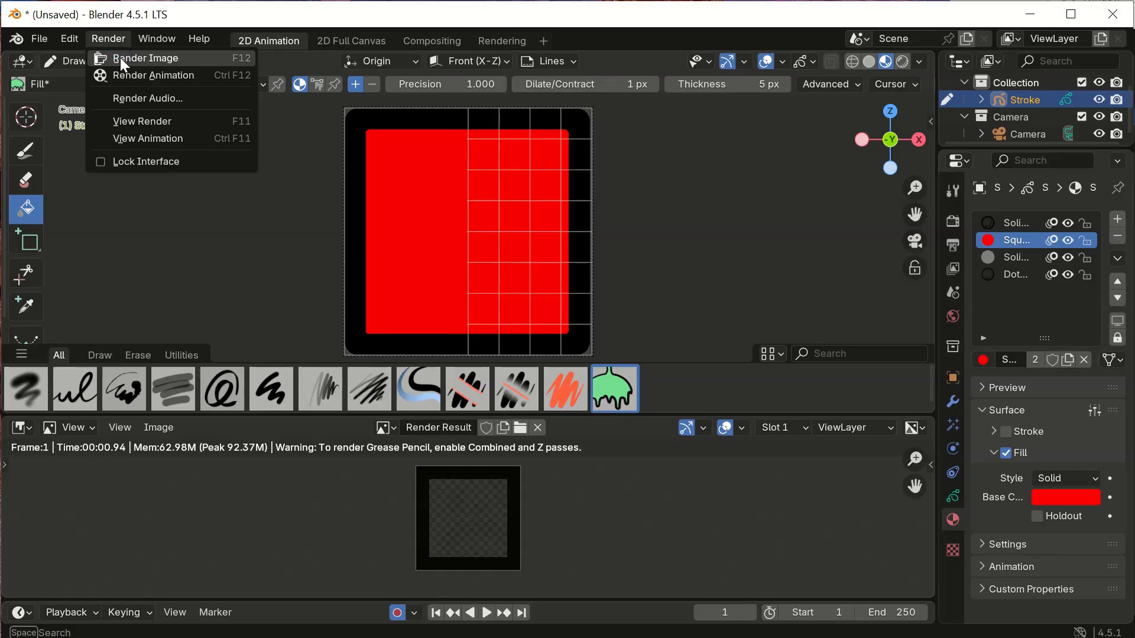
{"action": "left_click", "coordinate": [119, 58]}
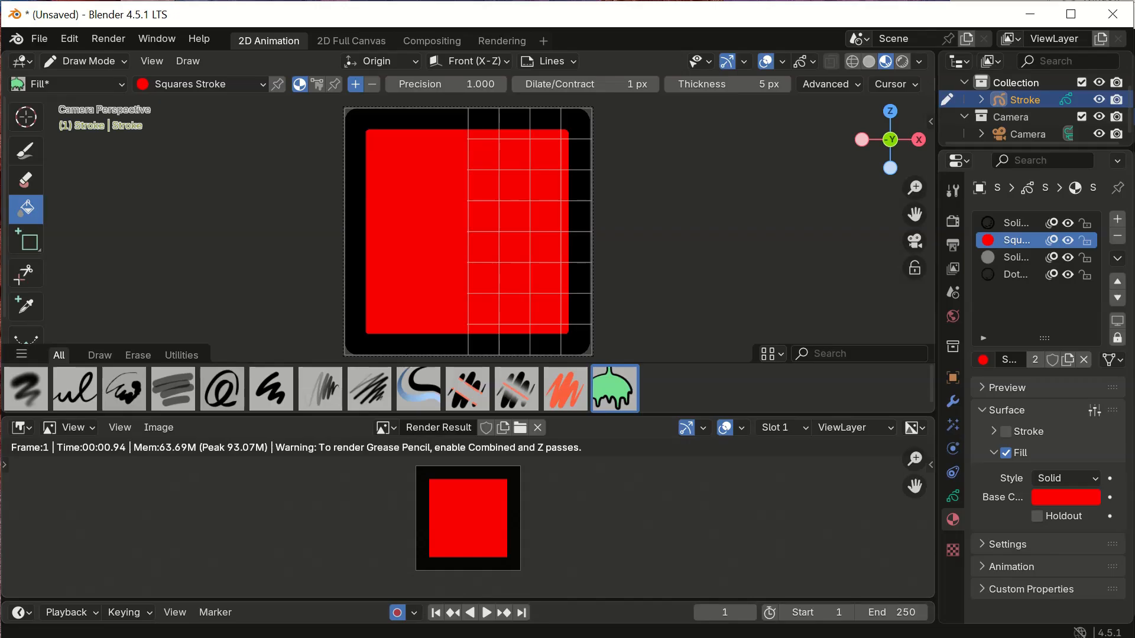
{"action": "left_click", "coordinate": [774, 584]}
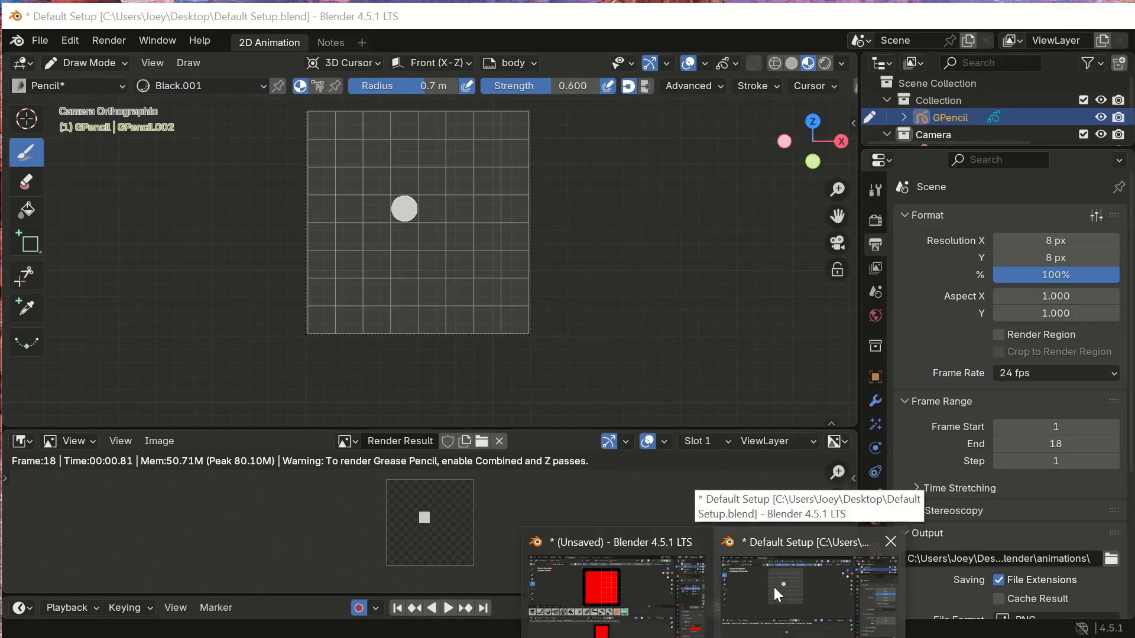
{"action": "left_click", "coordinate": [775, 588]}
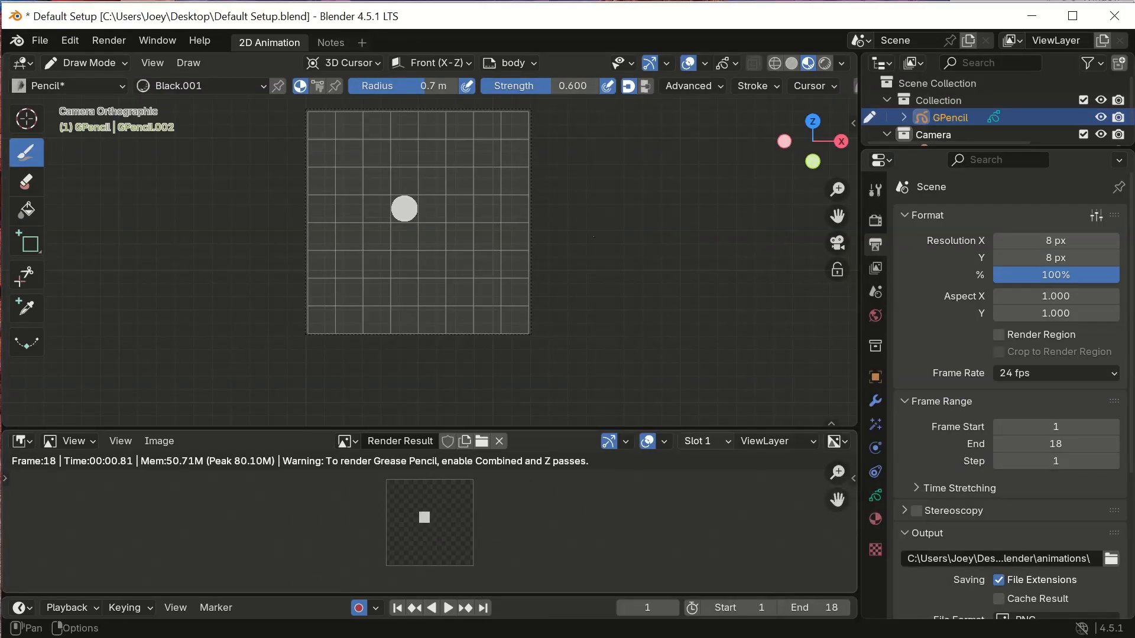
{"action": "left_click", "coordinate": [50, 44]}
{"action": "mouse_move", "coordinate": [106, 386]}
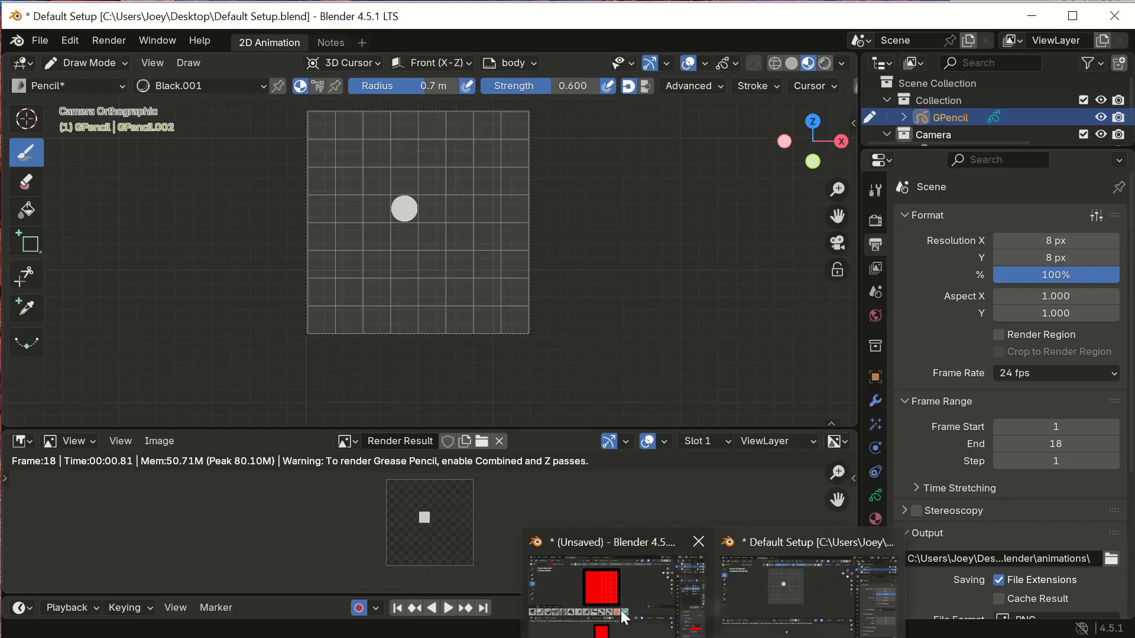
{"action": "left_click", "coordinate": [656, 606]}
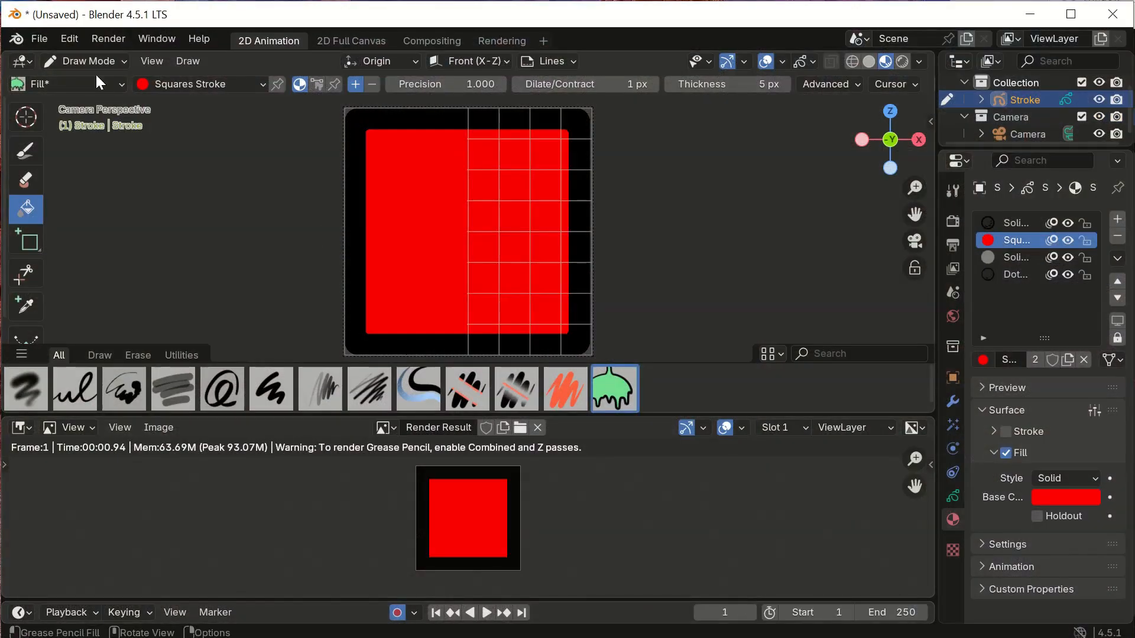
Step: Load the factory Blender settings, discarding the unsaved file's changes, and switch to the Default Setup.blend window
{"action": "left_click", "coordinate": [39, 39]}
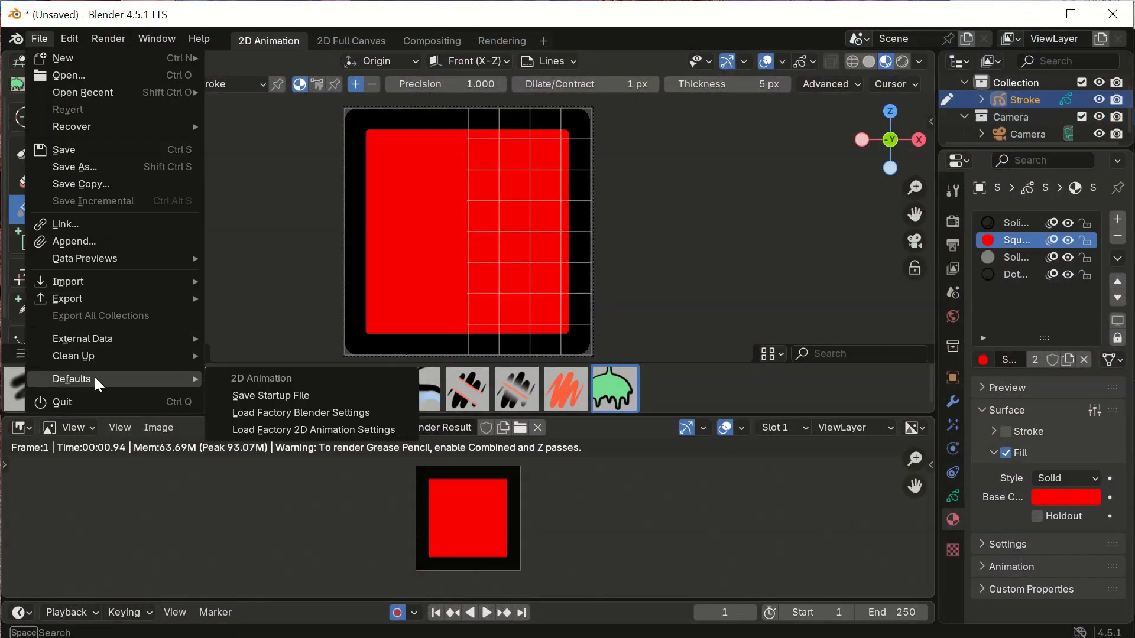
{"action": "left_click", "coordinate": [256, 413]}
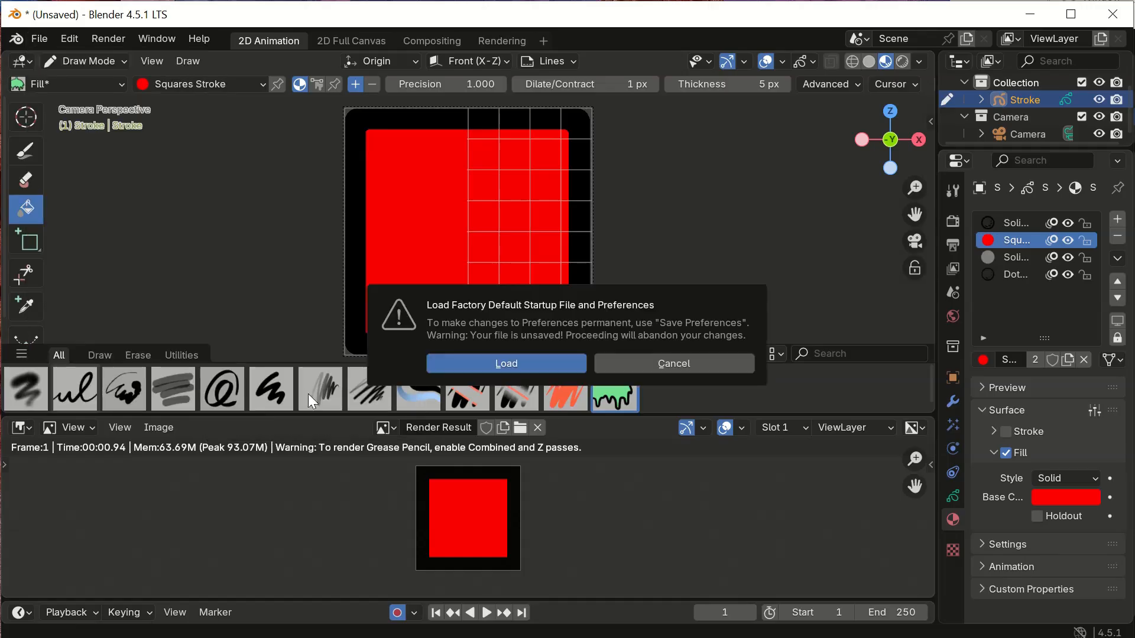
{"action": "left_click", "coordinate": [488, 364]}
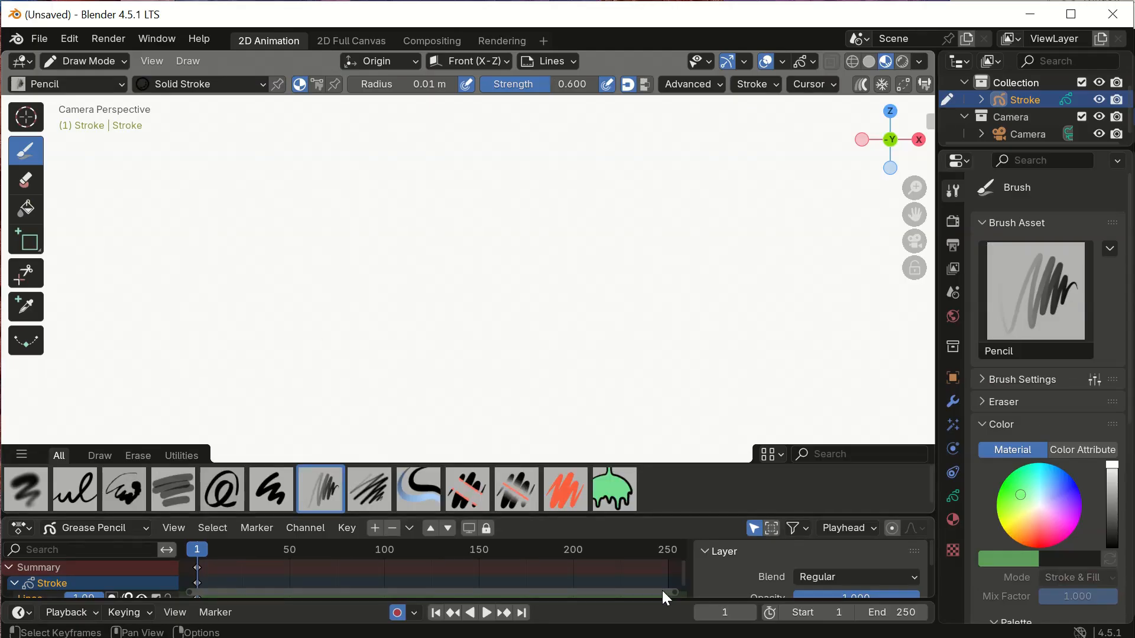
{"action": "mouse_move", "coordinate": [713, 637]}
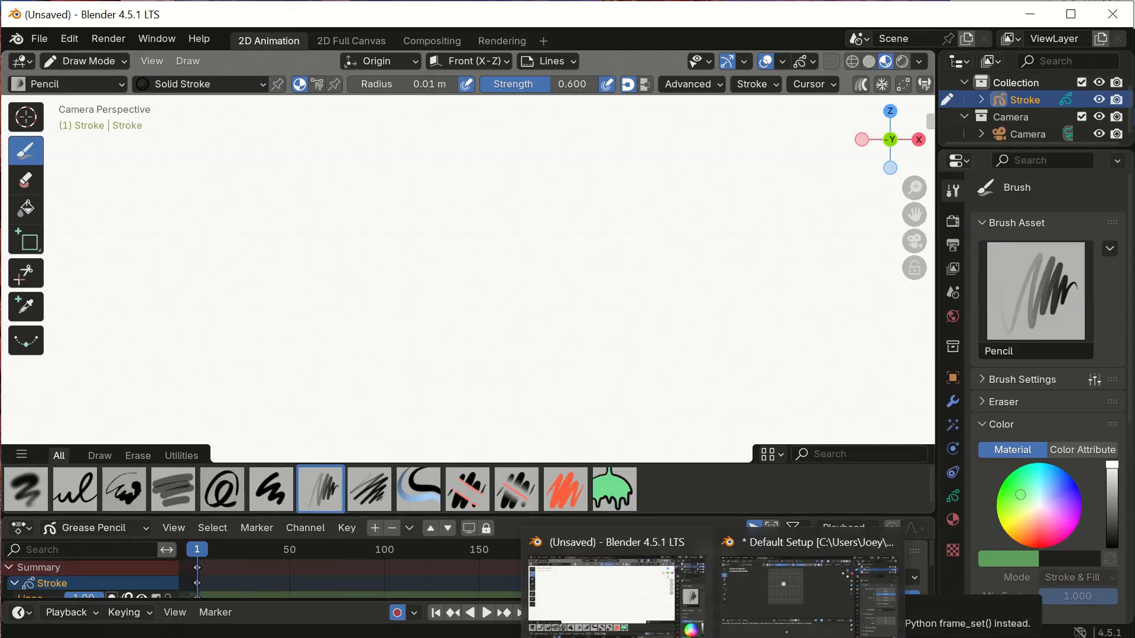
{"action": "left_click", "coordinate": [766, 594]}
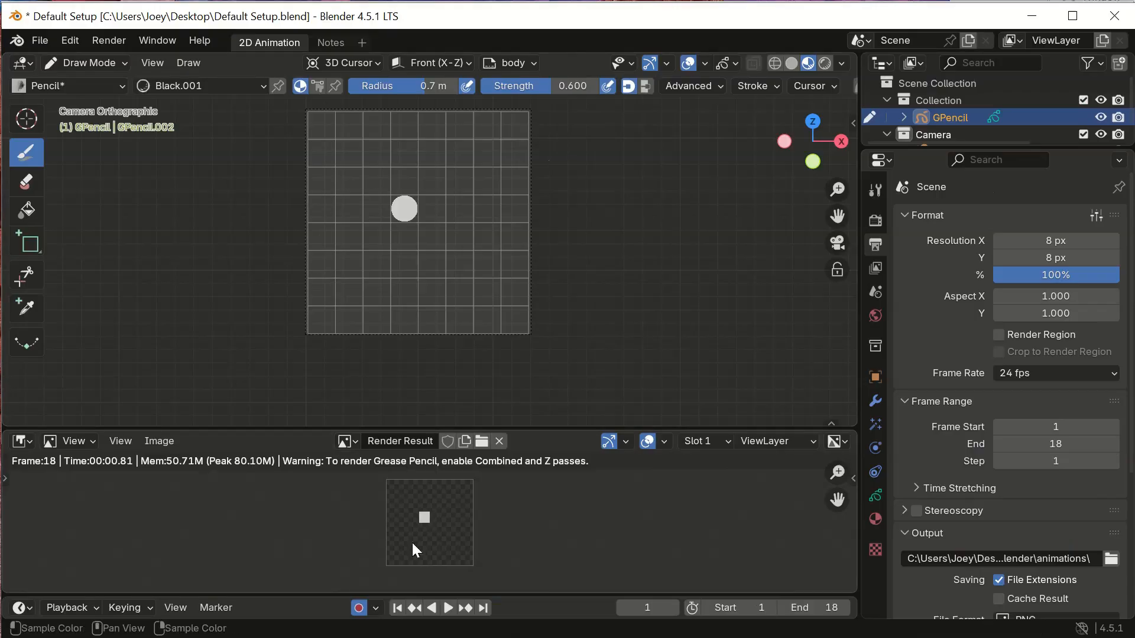